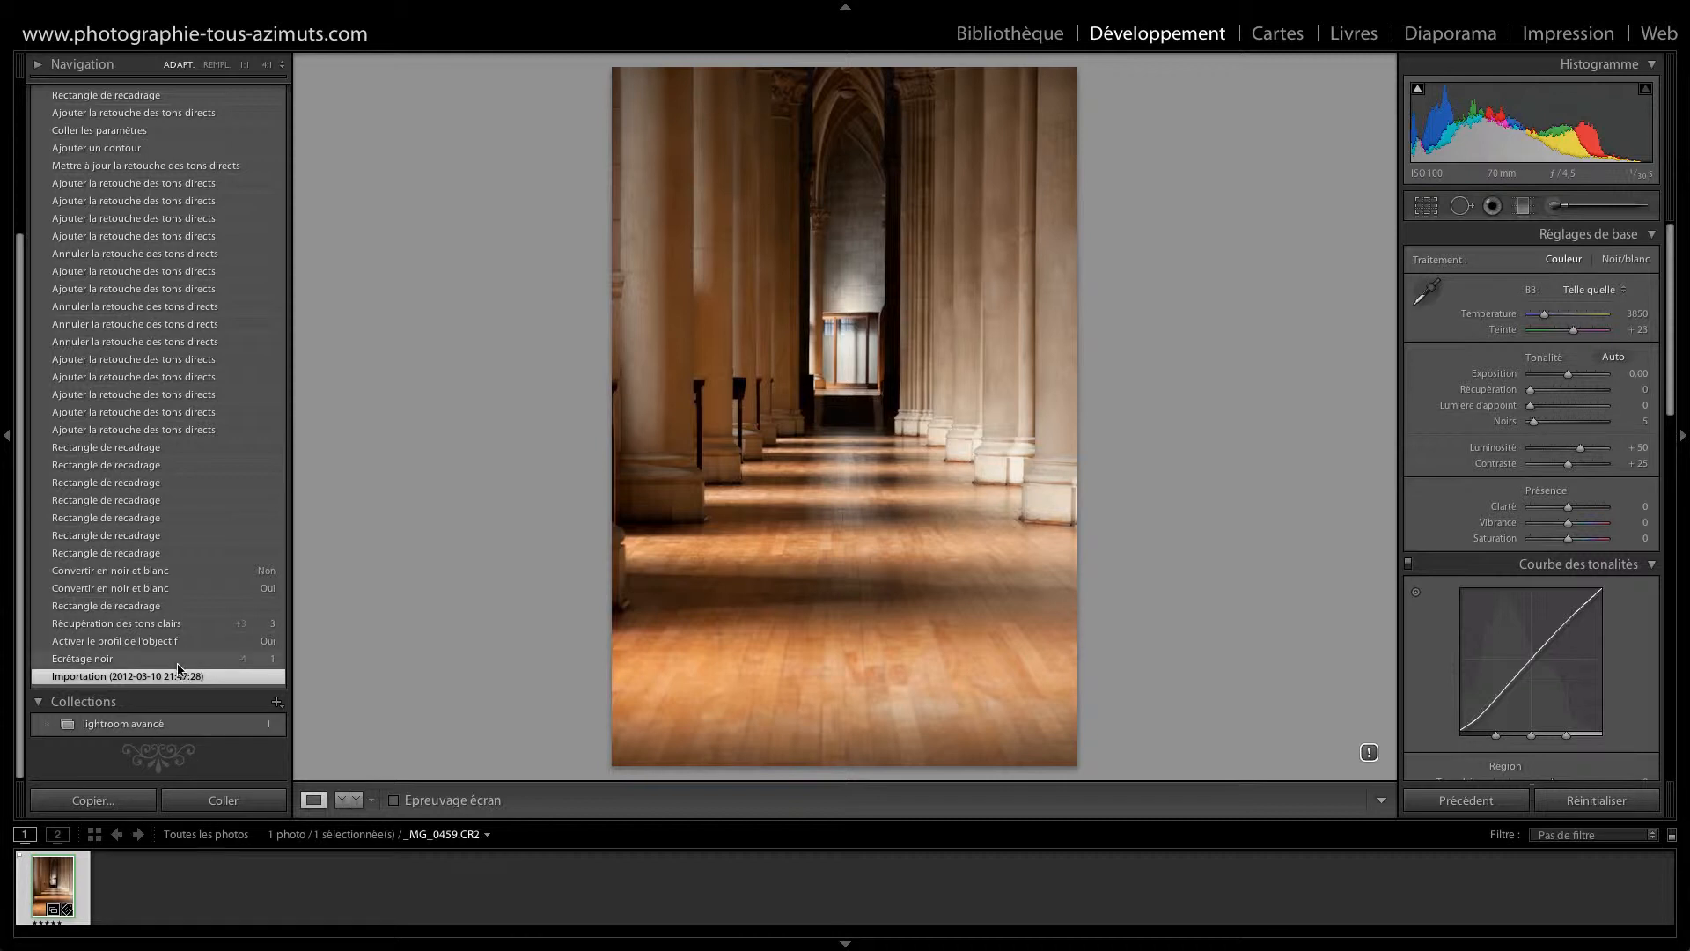
Compare the imported photo with its black clipping (Ecrêtage noir) and lens profile activation states in the history
{"action": "left_click", "coordinate": [176, 659]}
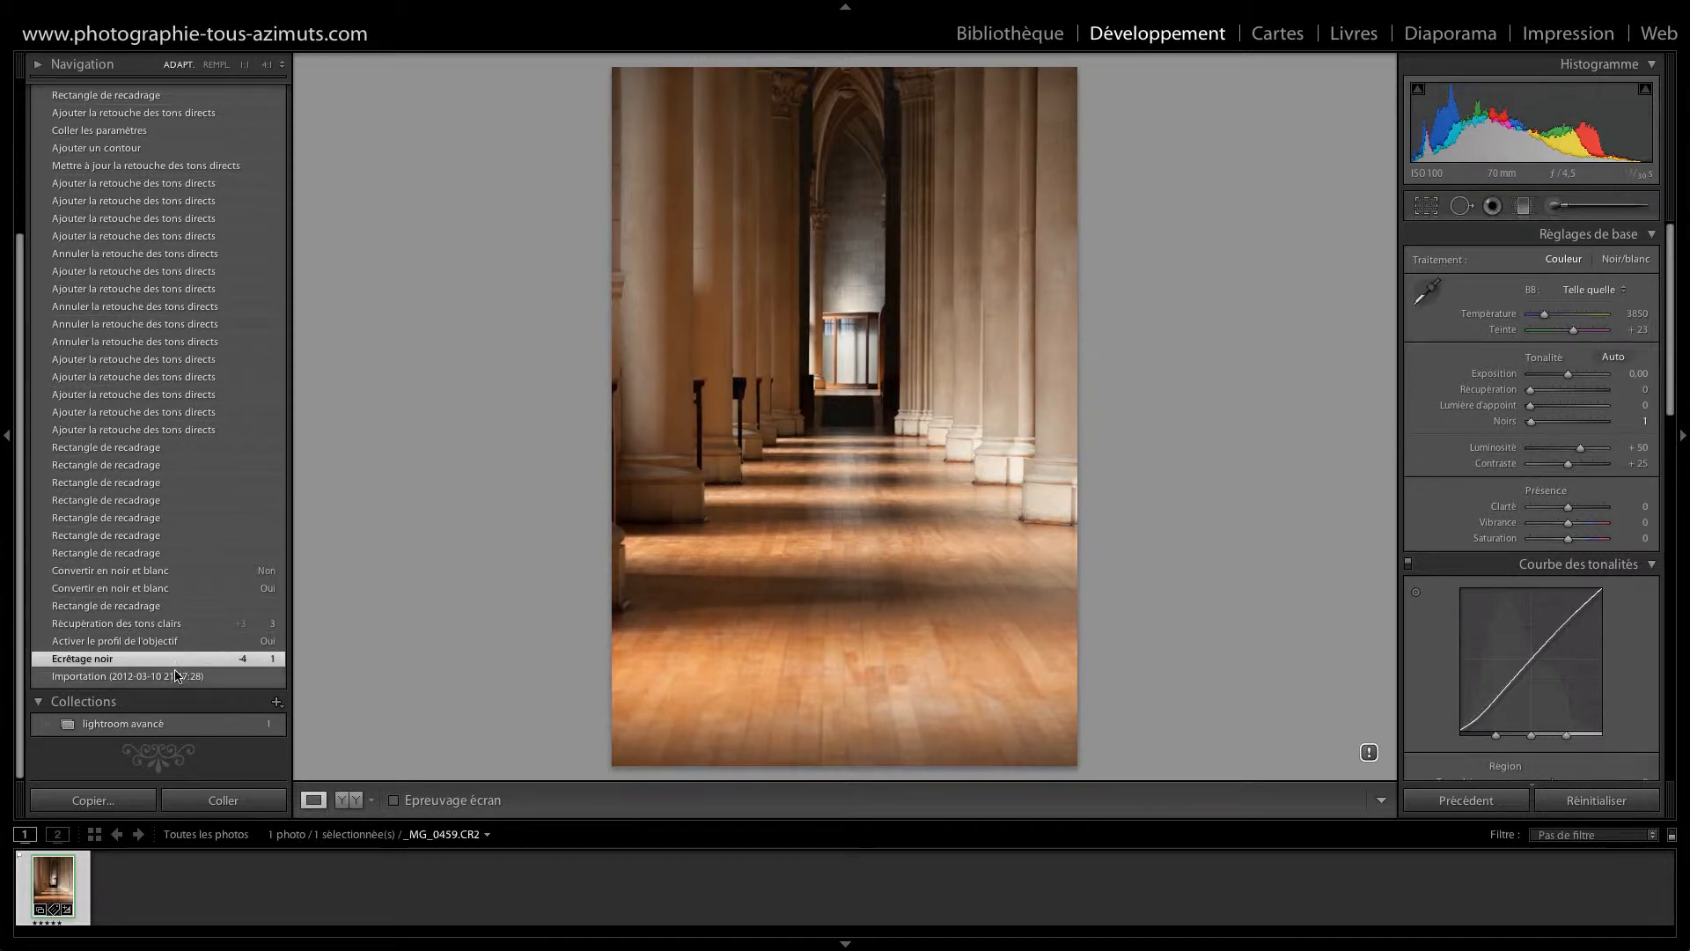
{"action": "left_click", "coordinate": [176, 677]}
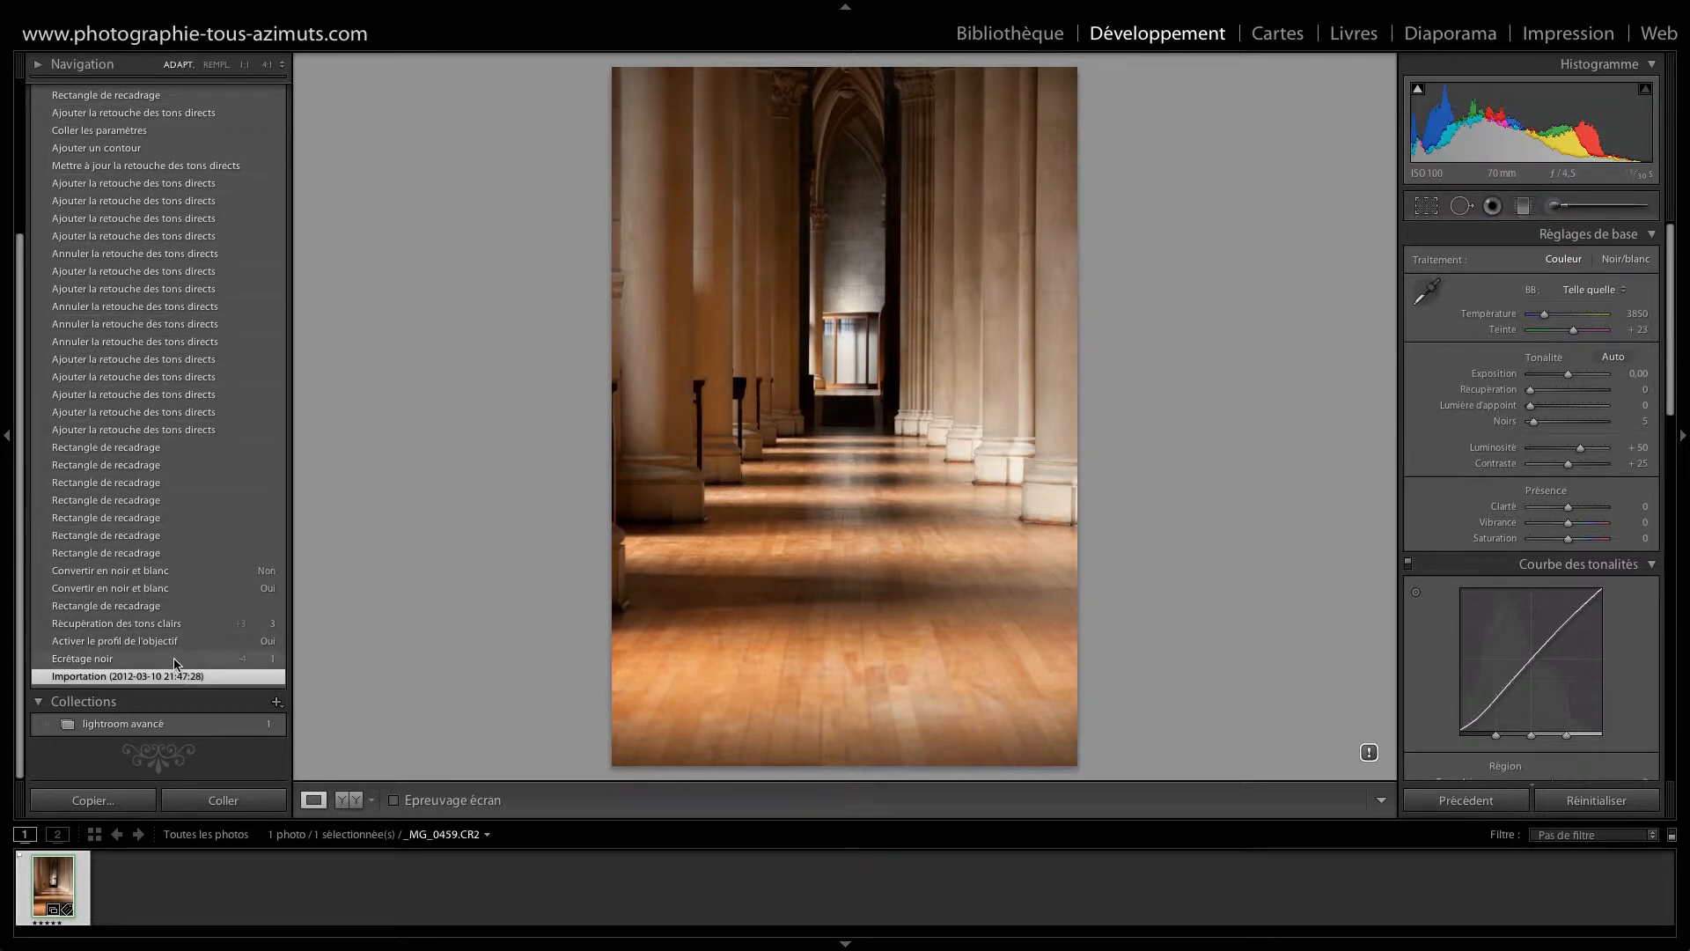
{"action": "left_click", "coordinate": [176, 659]}
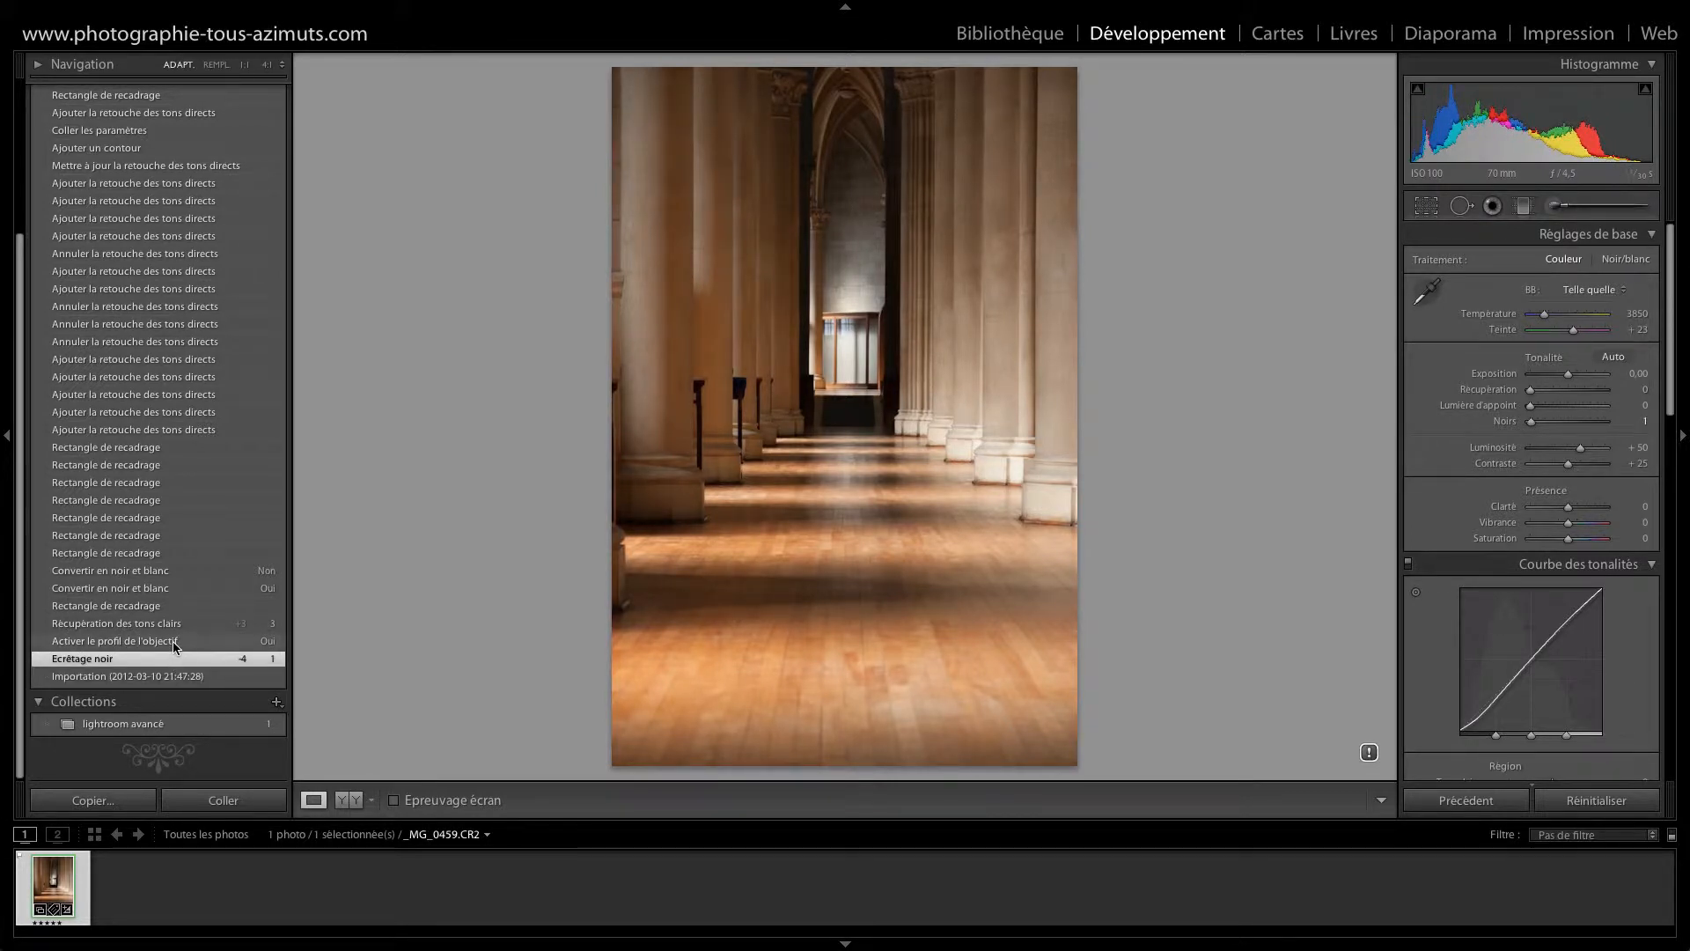
{"action": "left_click", "coordinate": [174, 646]}
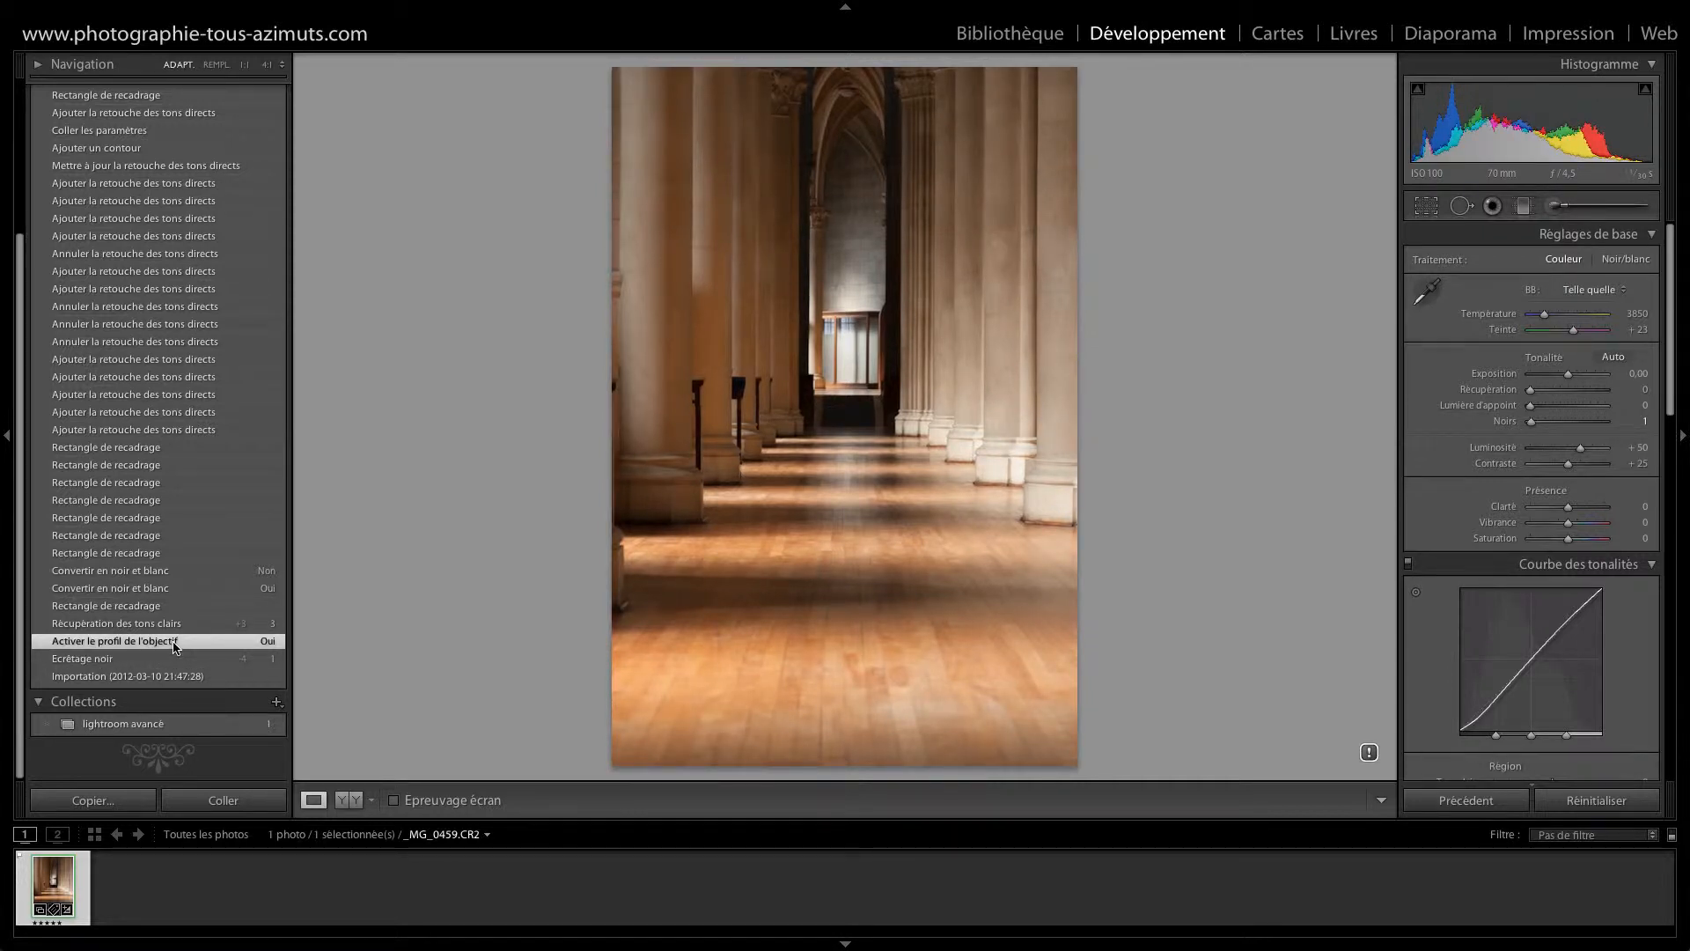
{"action": "left_click", "coordinate": [171, 661]}
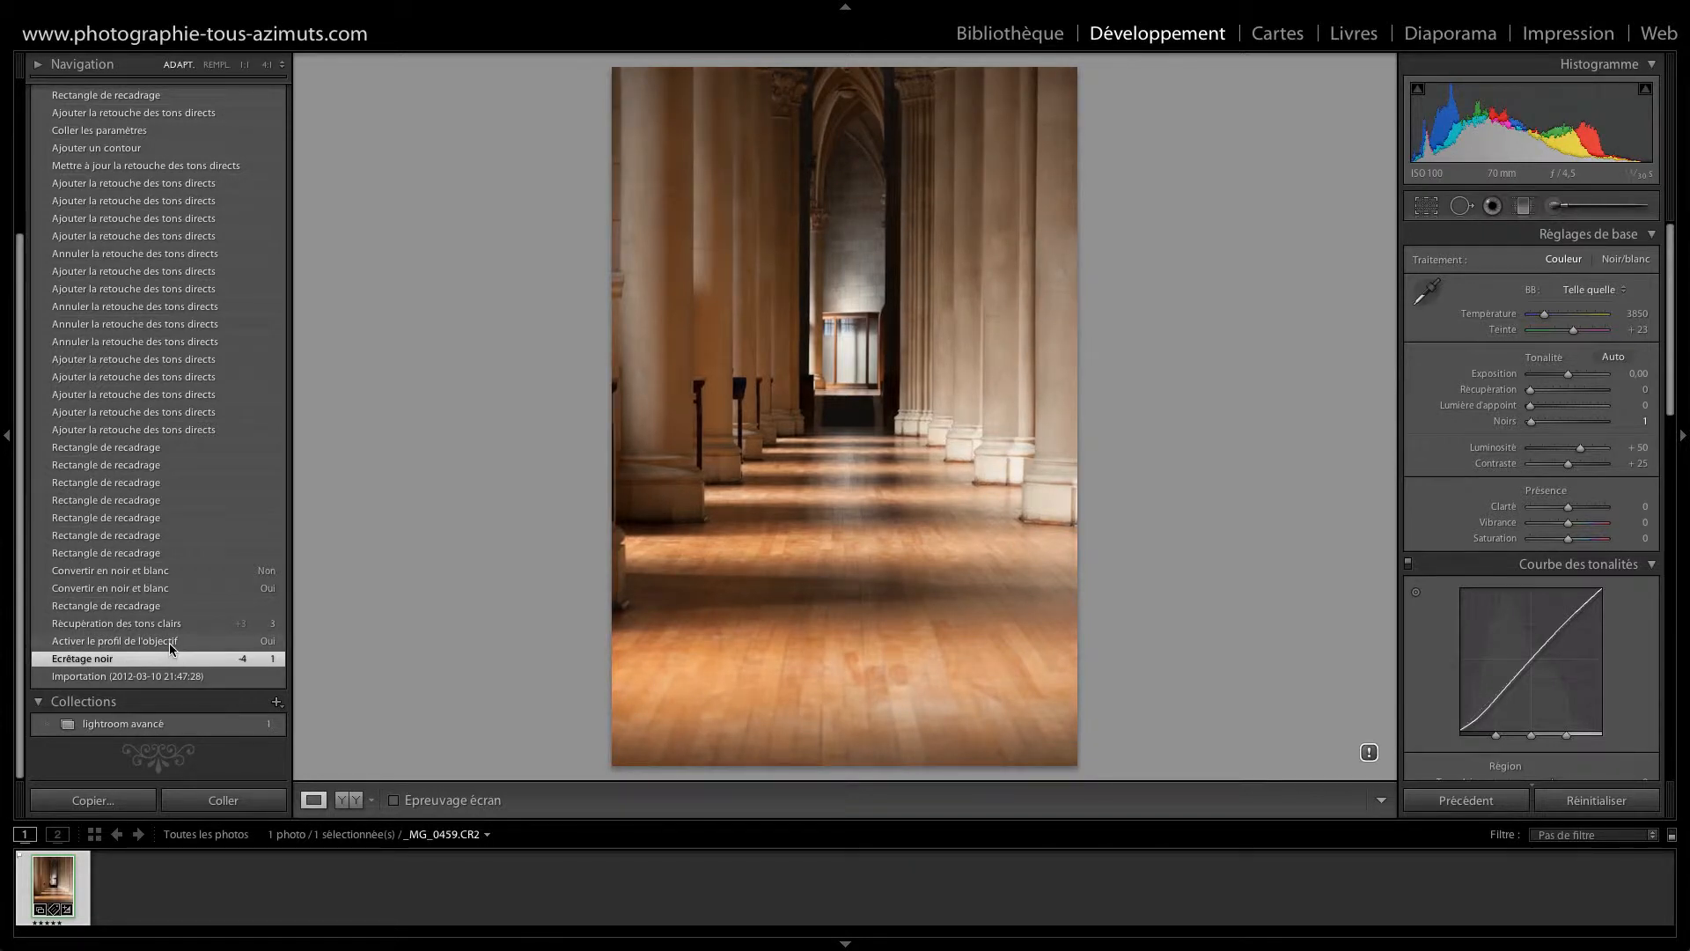
{"action": "left_click", "coordinate": [170, 643]}
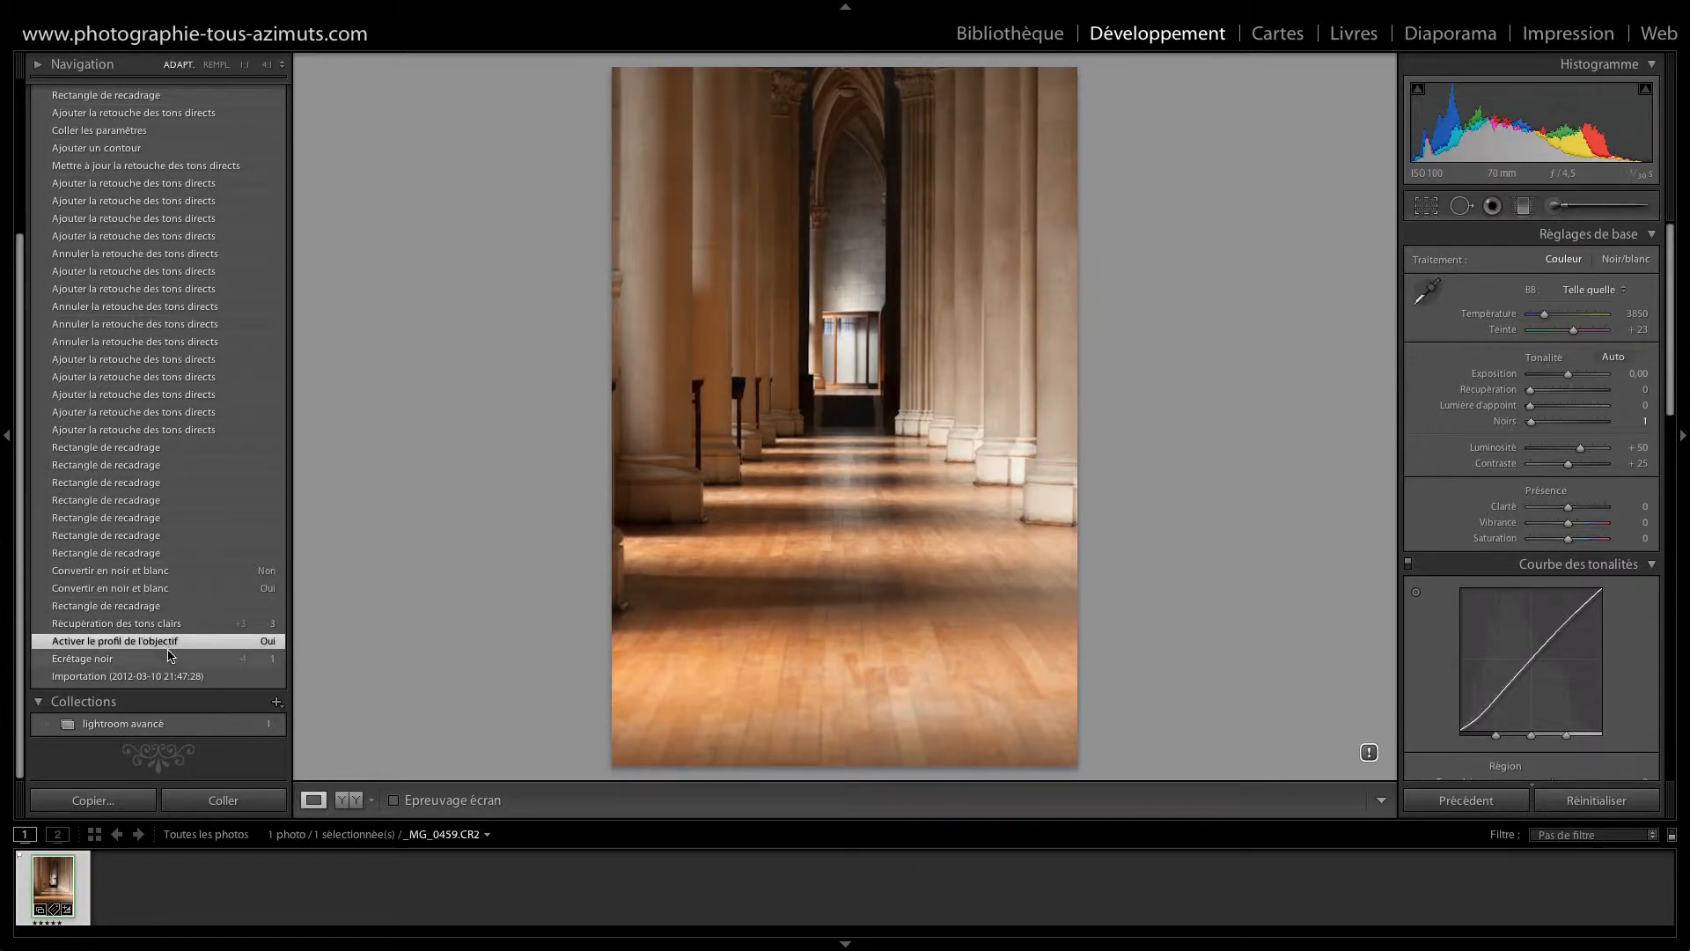
Preview the history states for highlight recovery, the first crop, black-and-white conversion on and off, and the last consecutive crop above them
{"action": "left_click", "coordinate": [170, 627]}
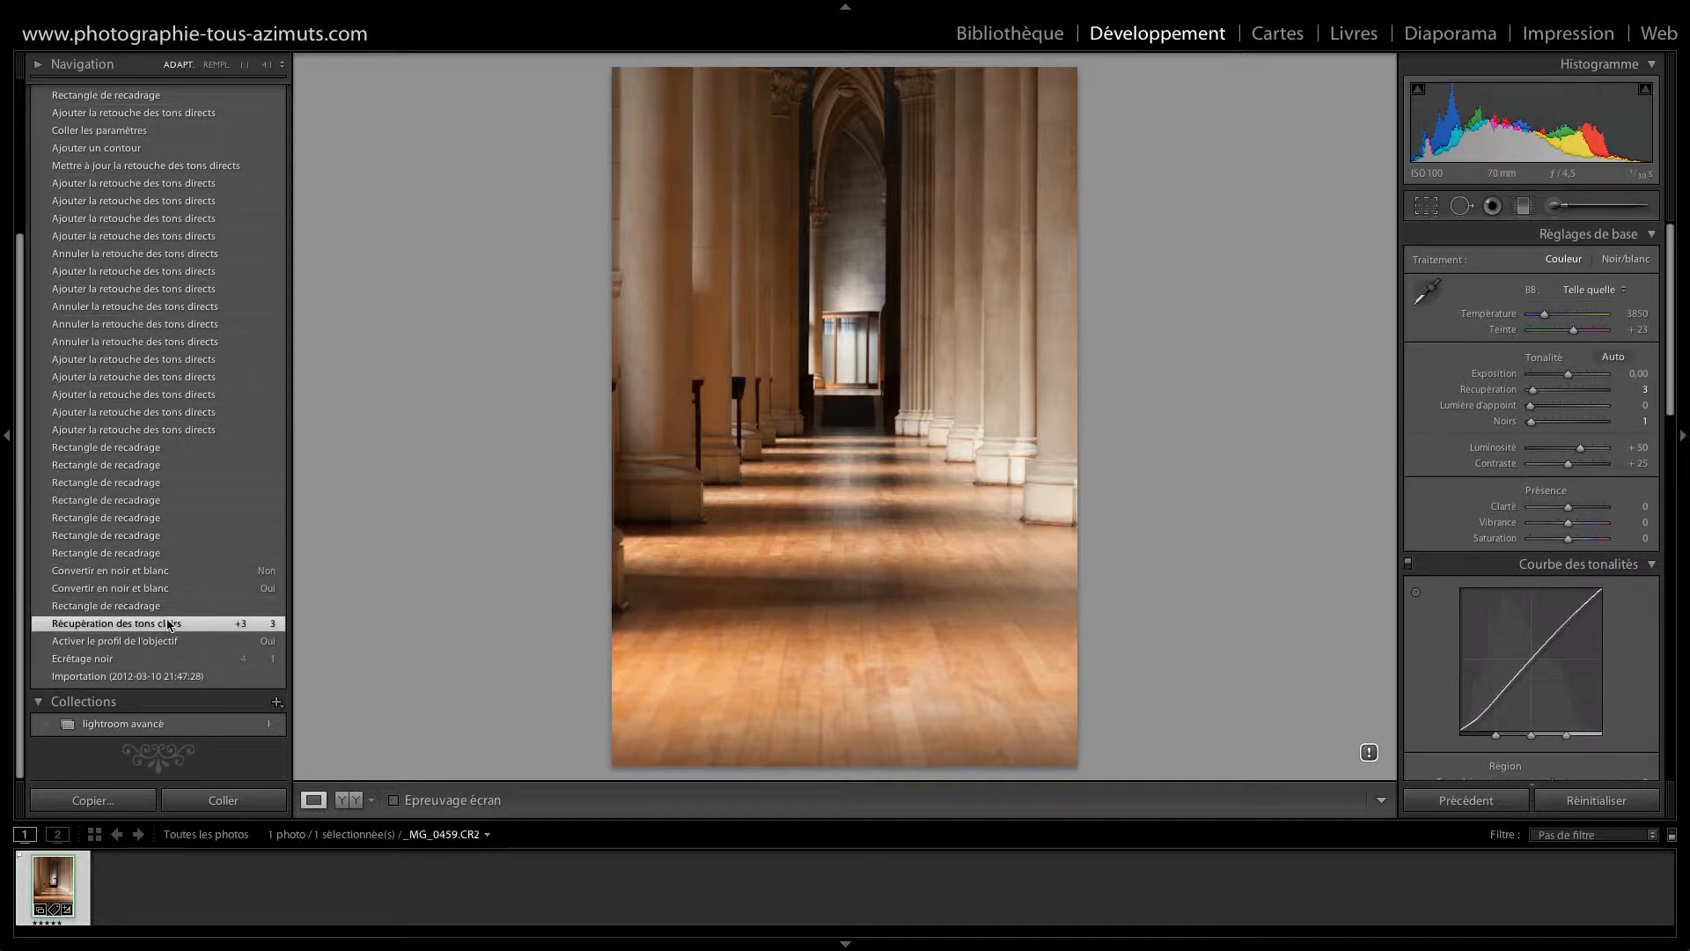
{"action": "left_click", "coordinate": [167, 607]}
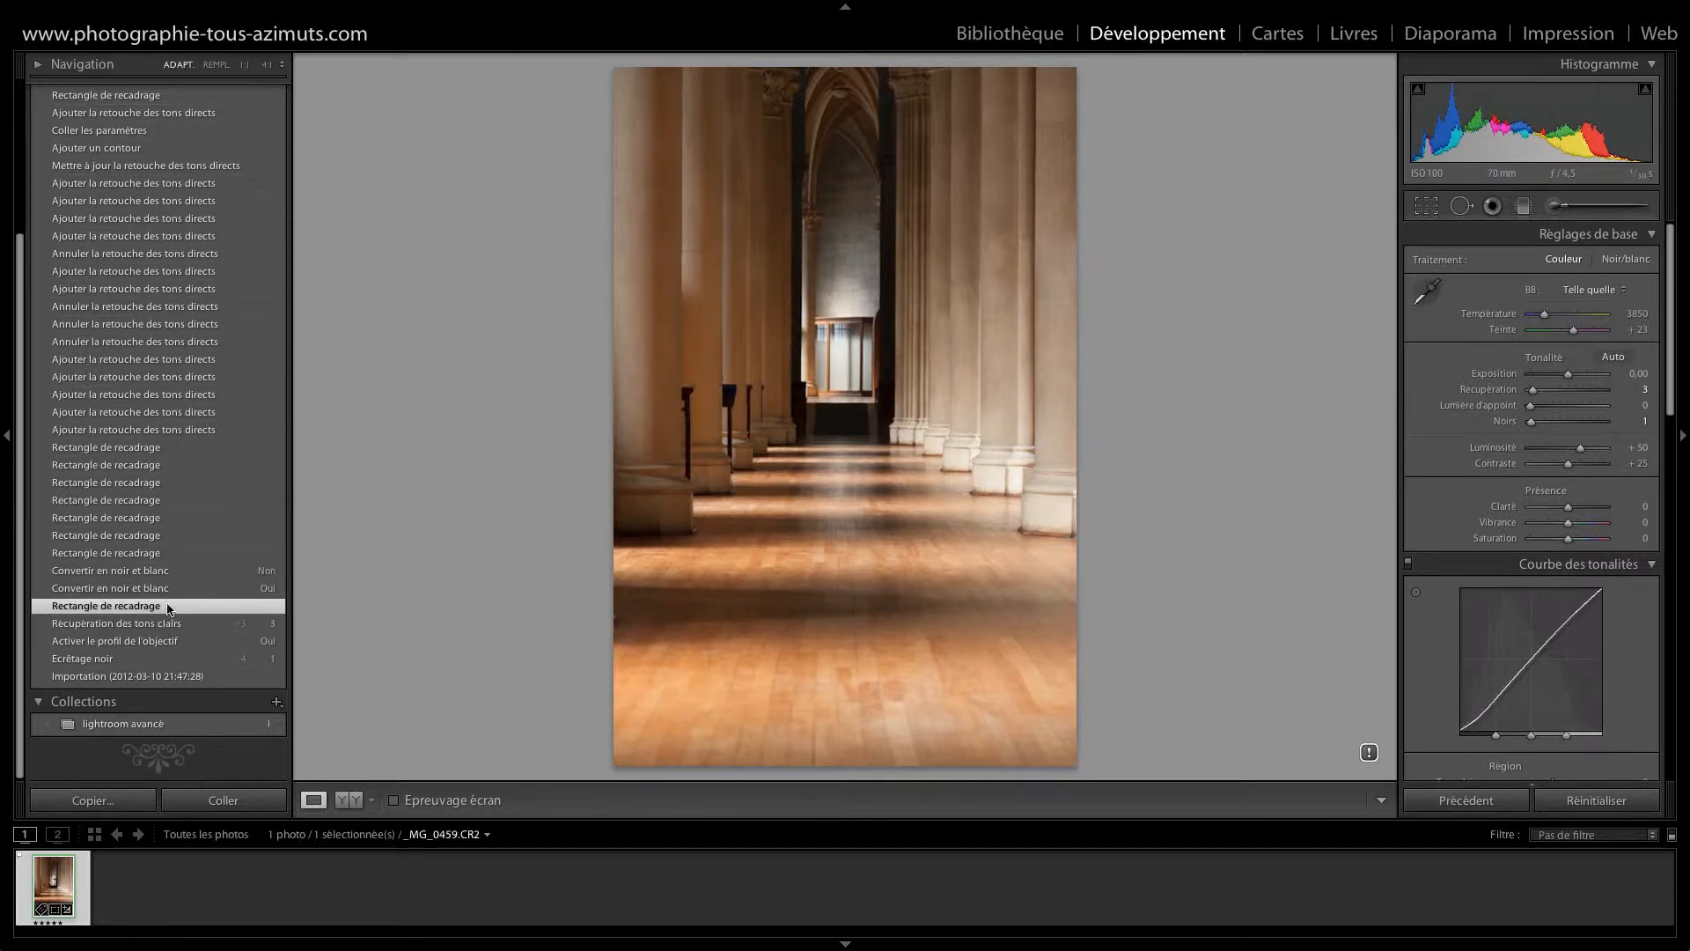
{"action": "left_click", "coordinate": [169, 588]}
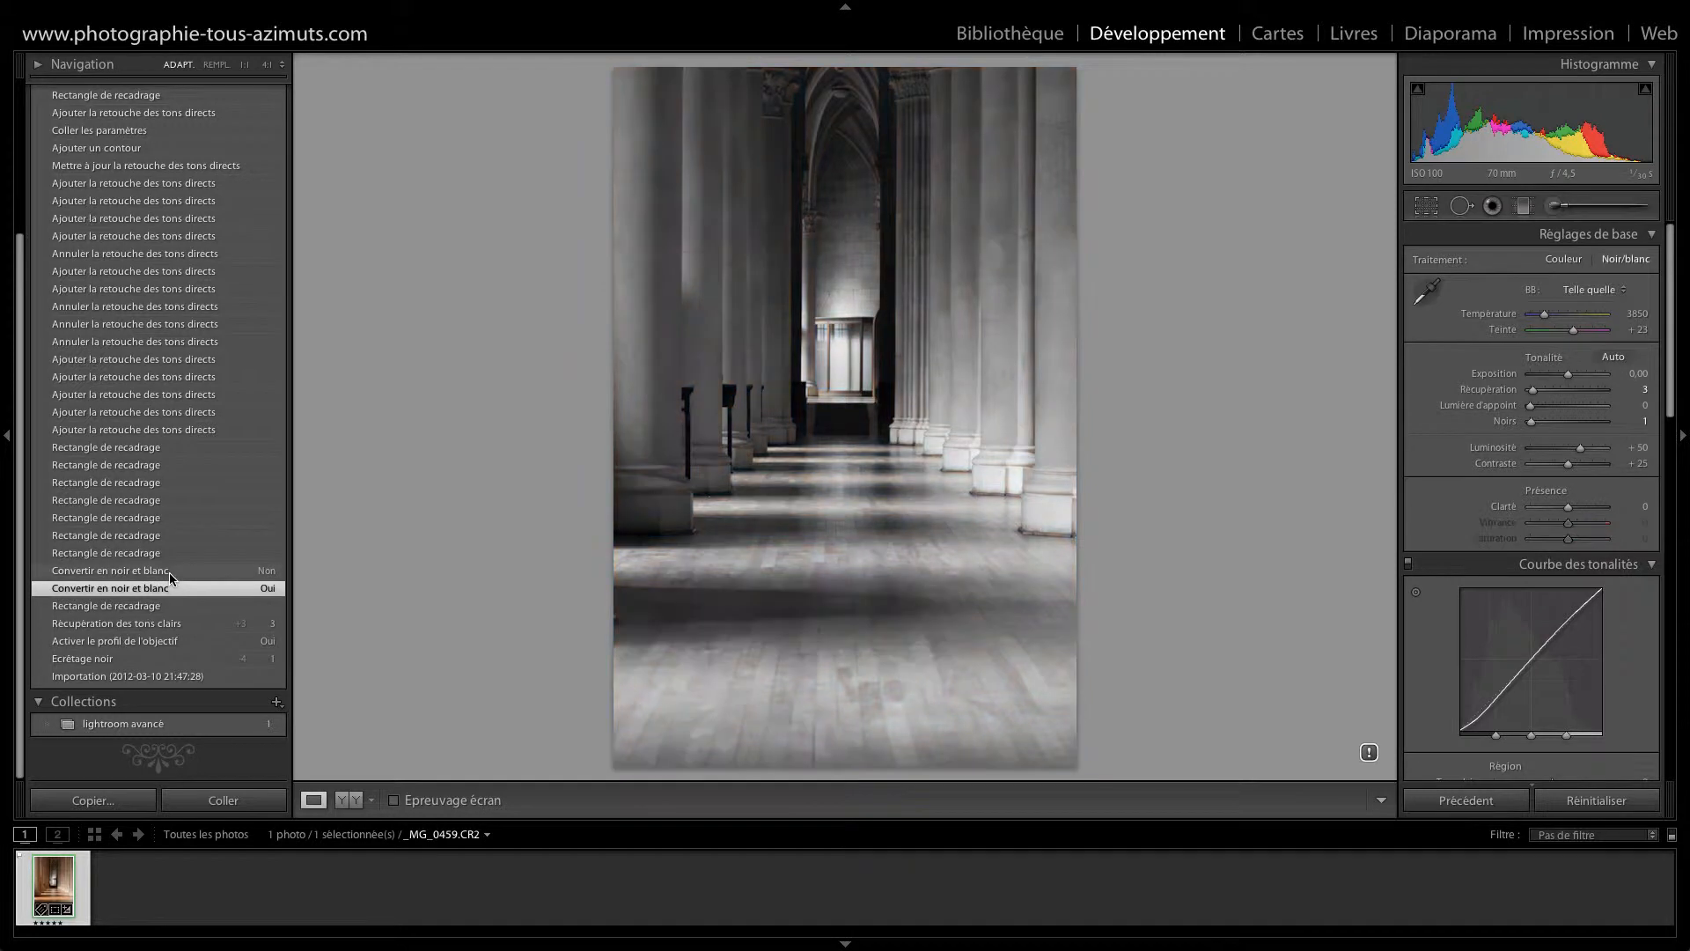
{"action": "left_click", "coordinate": [170, 573]}
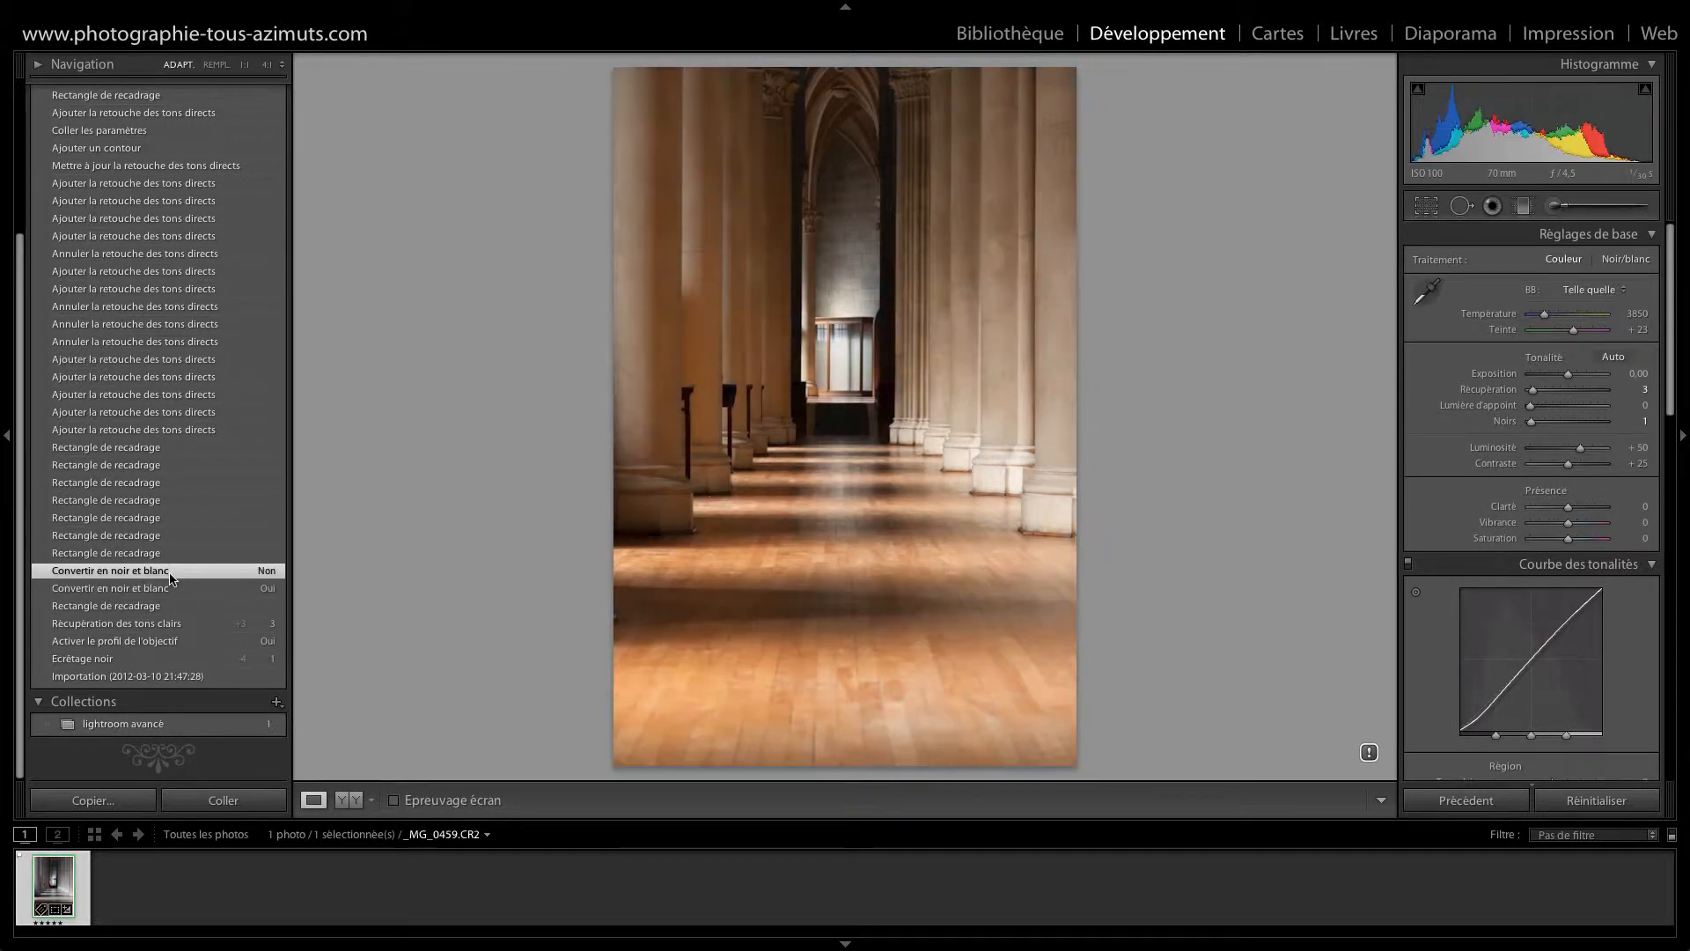
{"action": "left_click", "coordinate": [161, 451]}
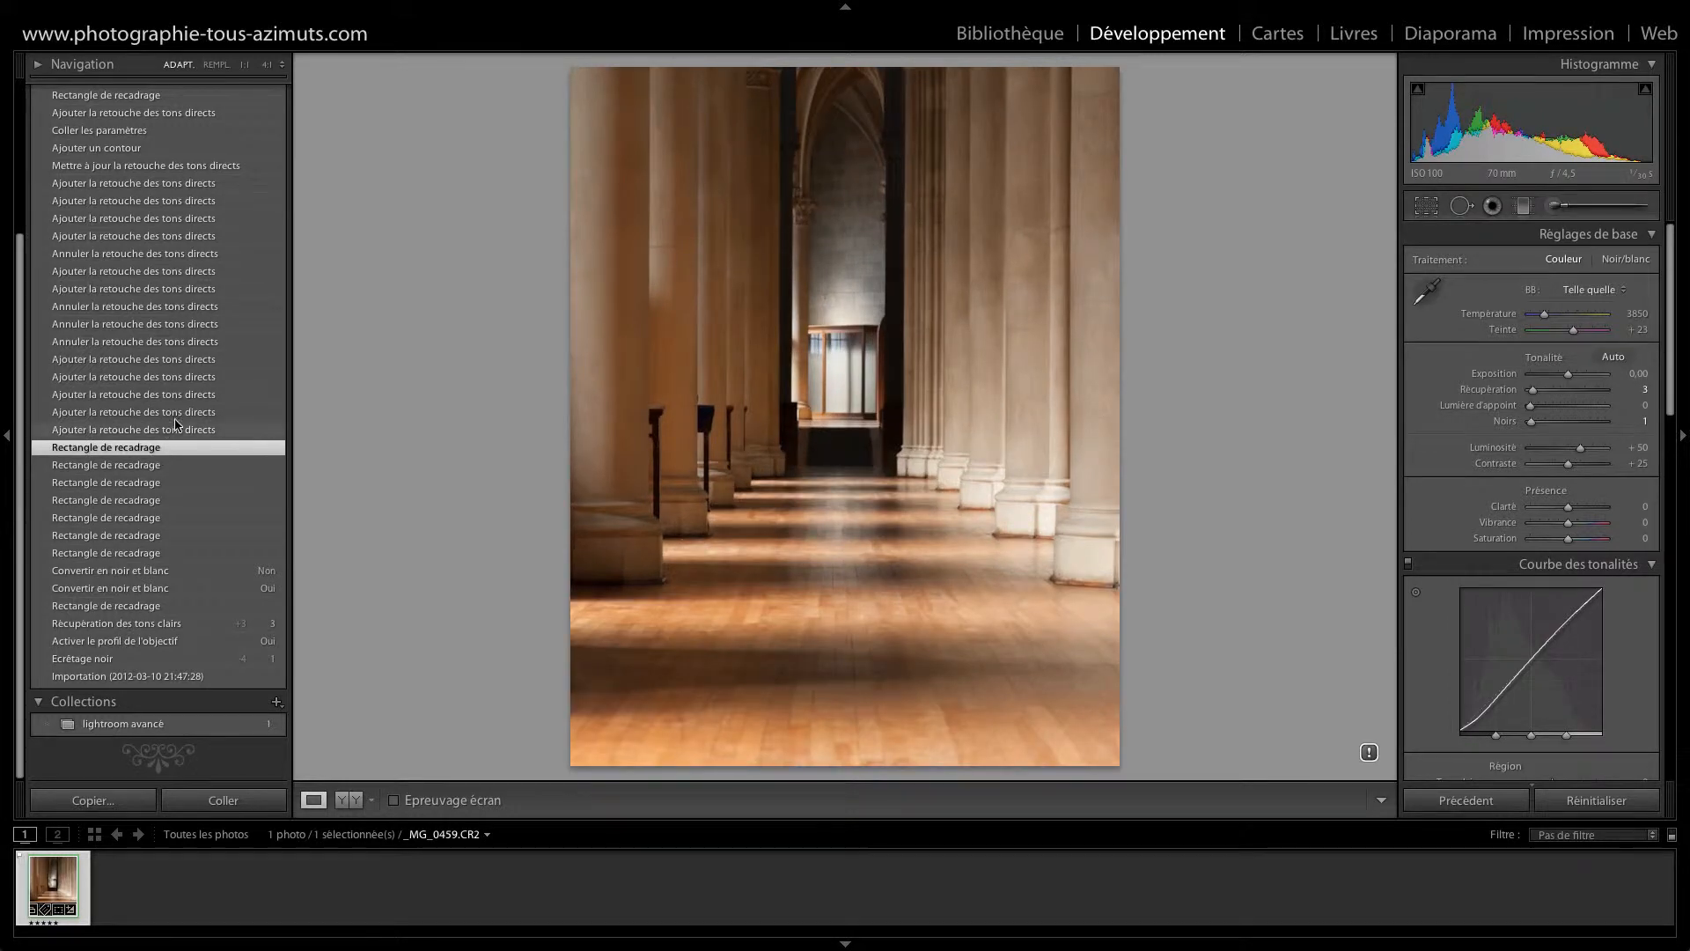
Preview the first spot-removal state above the crops and the last addition just below the spot-removal update
{"action": "scroll", "coordinate": [222, 392], "scroll_direction": "up", "scroll_amount": 1}
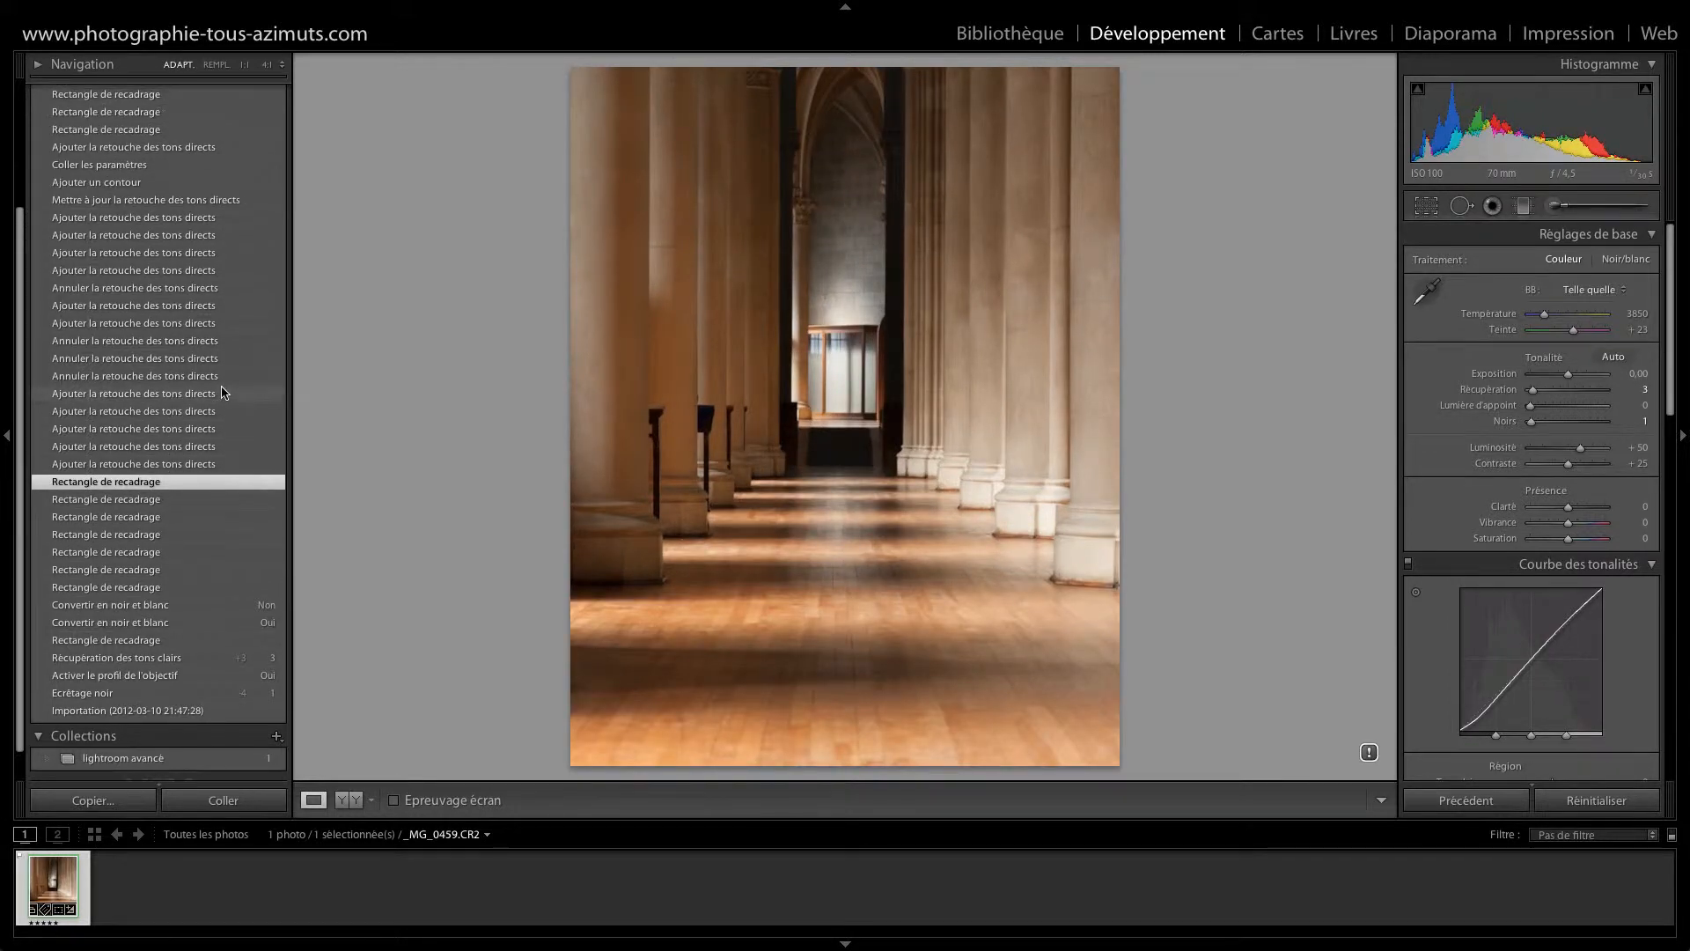
{"action": "left_click", "coordinate": [218, 465]}
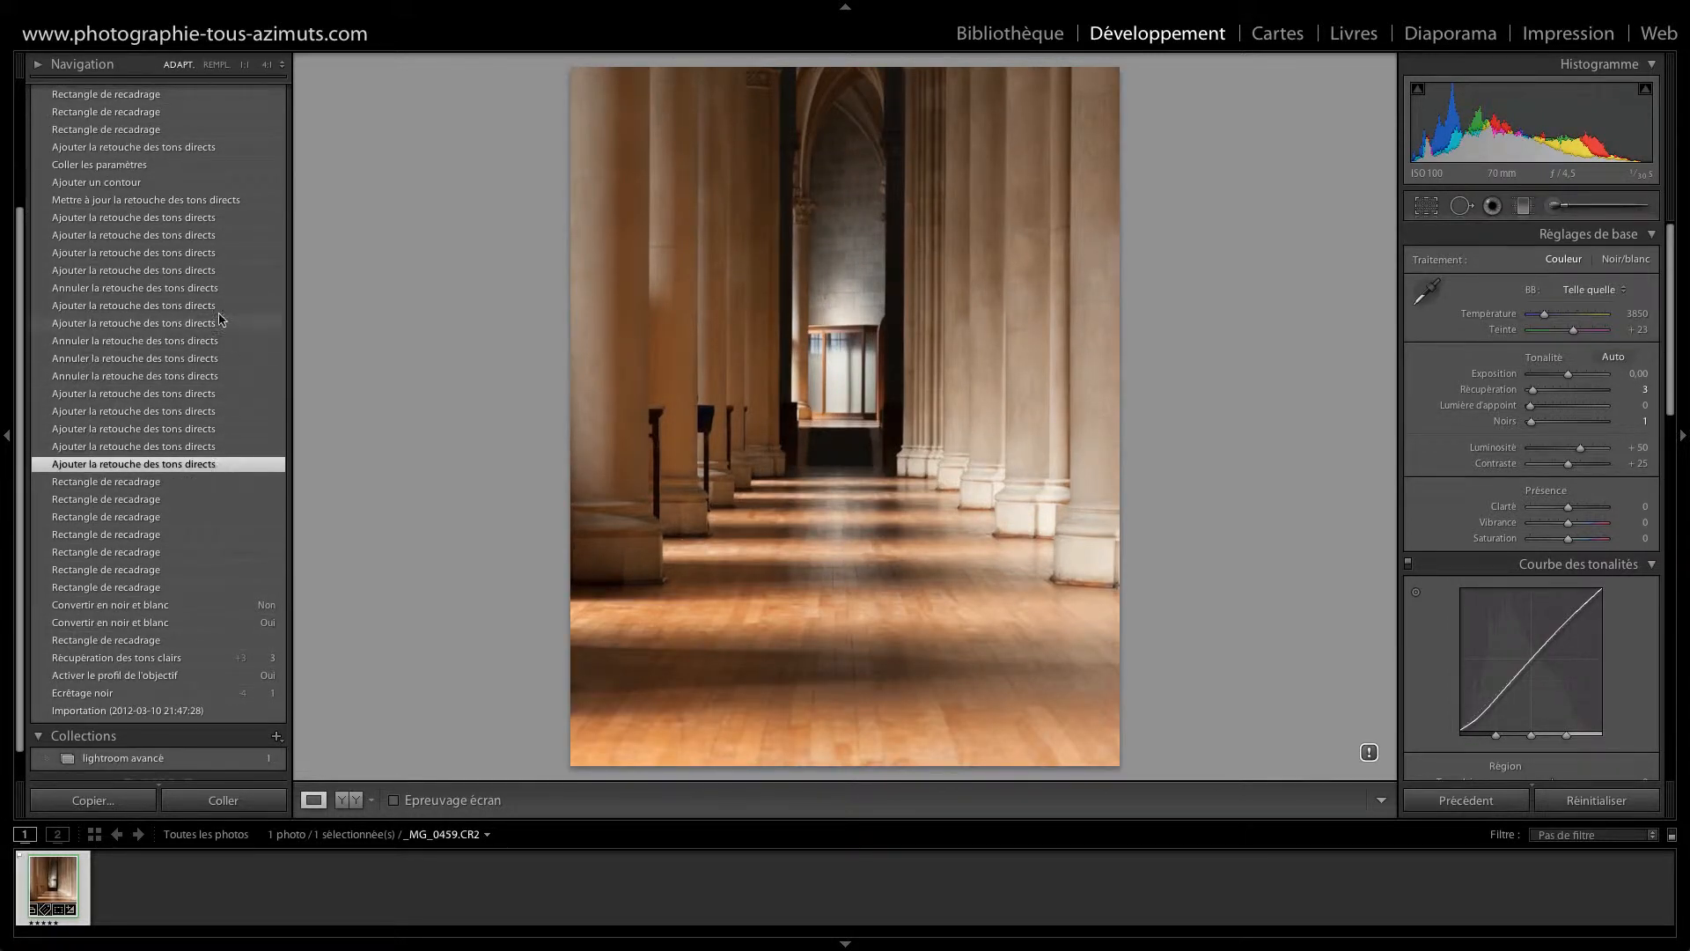
{"action": "left_click", "coordinate": [226, 219]}
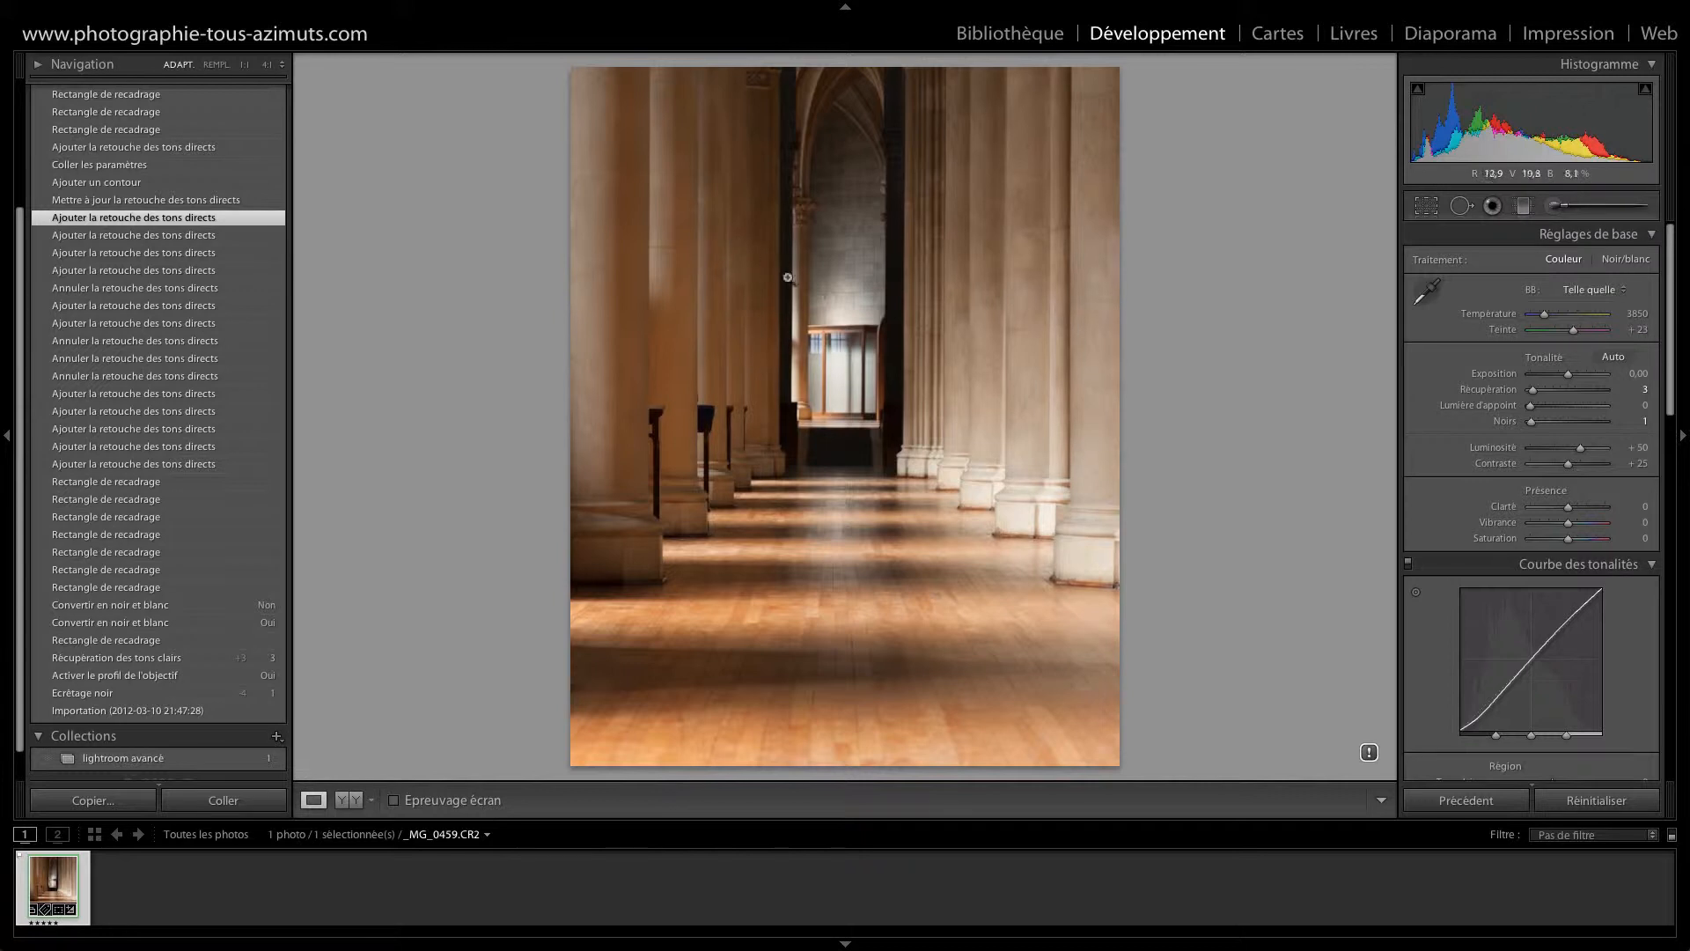
Show the spot-removal circles at 1:1 on the glass cabinet and compare the photo before and after the retouching
{"action": "left_click", "coordinate": [1460, 207]}
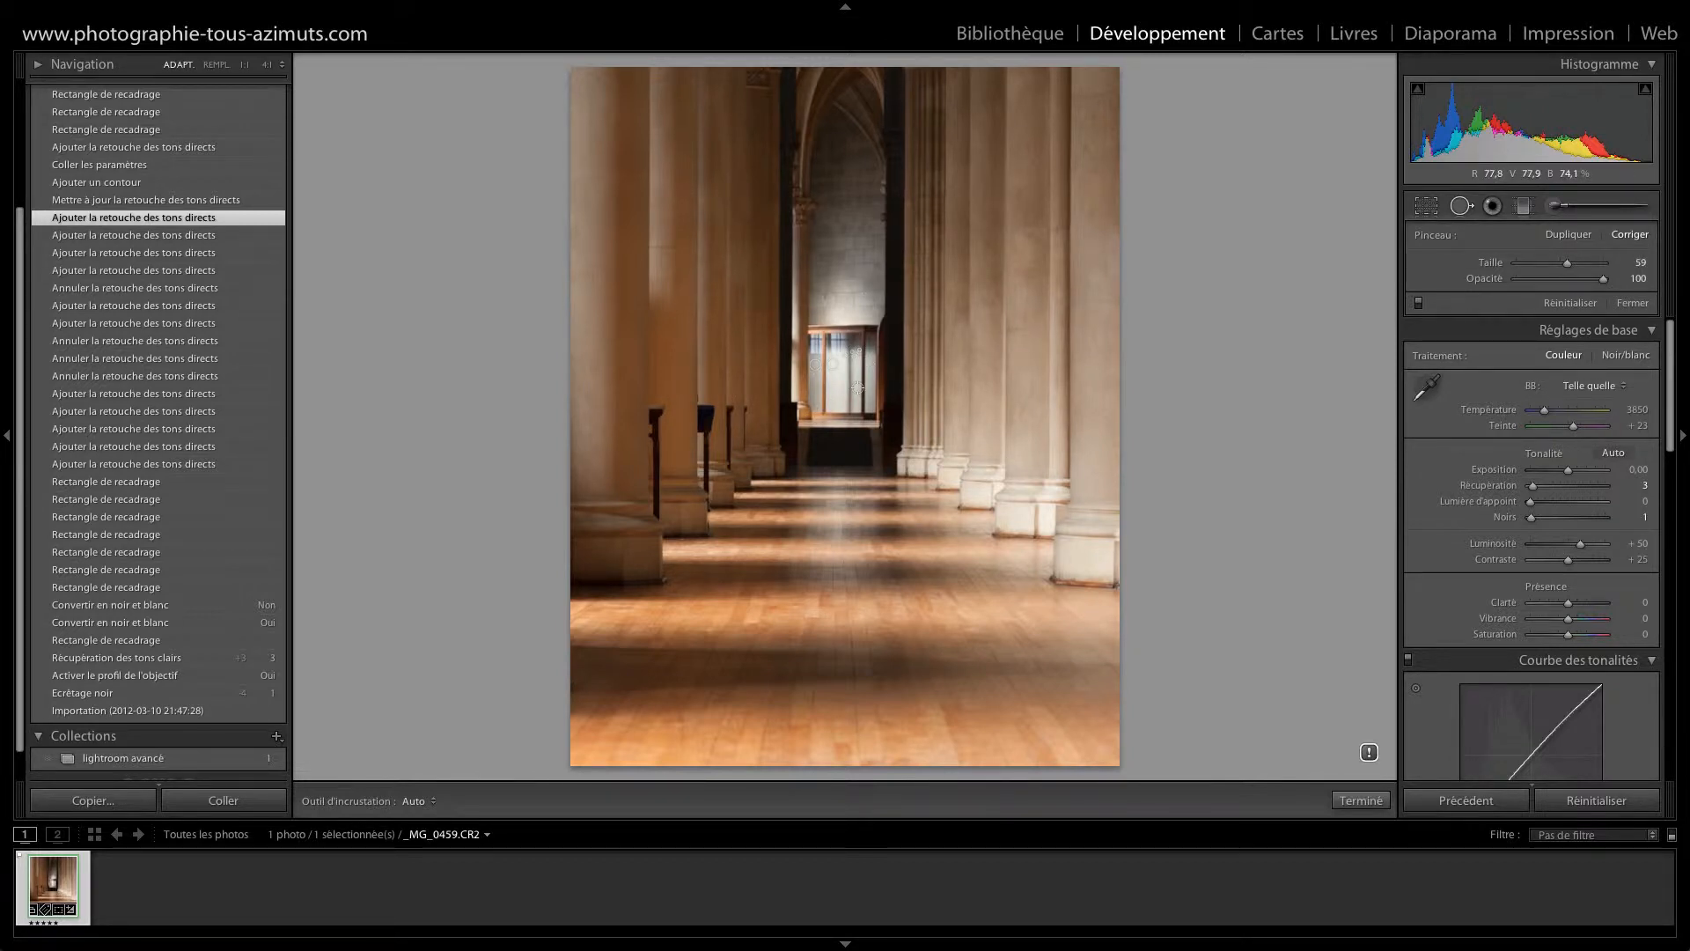
{"action": "key", "text": "z"}
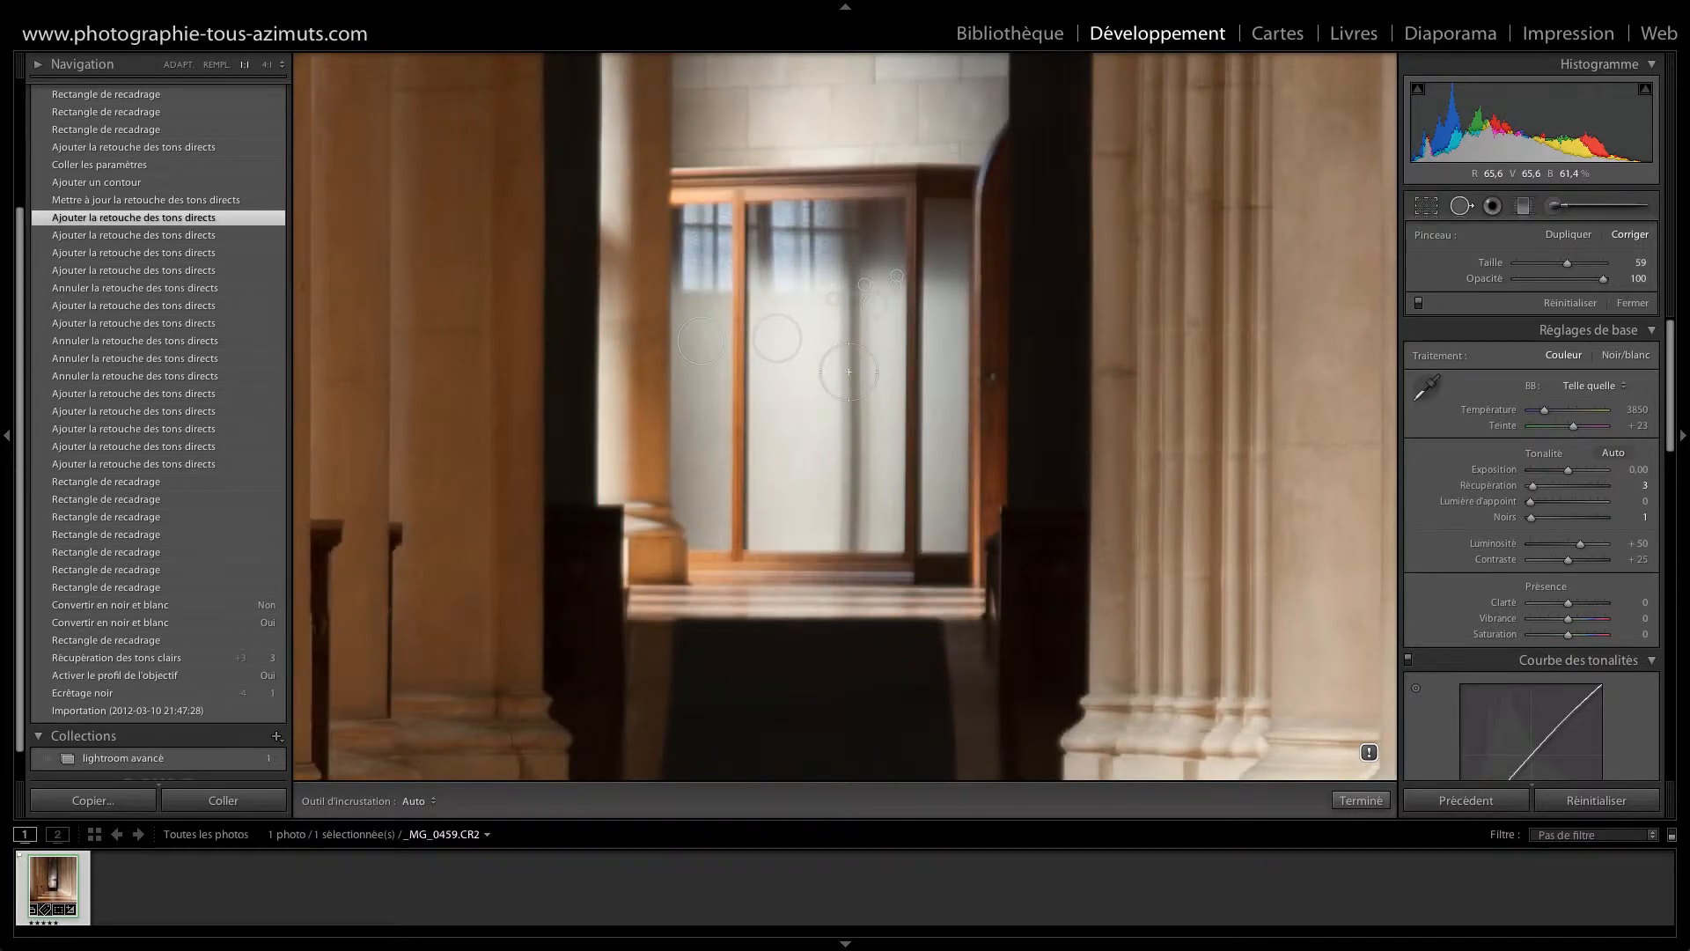
{"action": "left_click", "coordinate": [134, 482]}
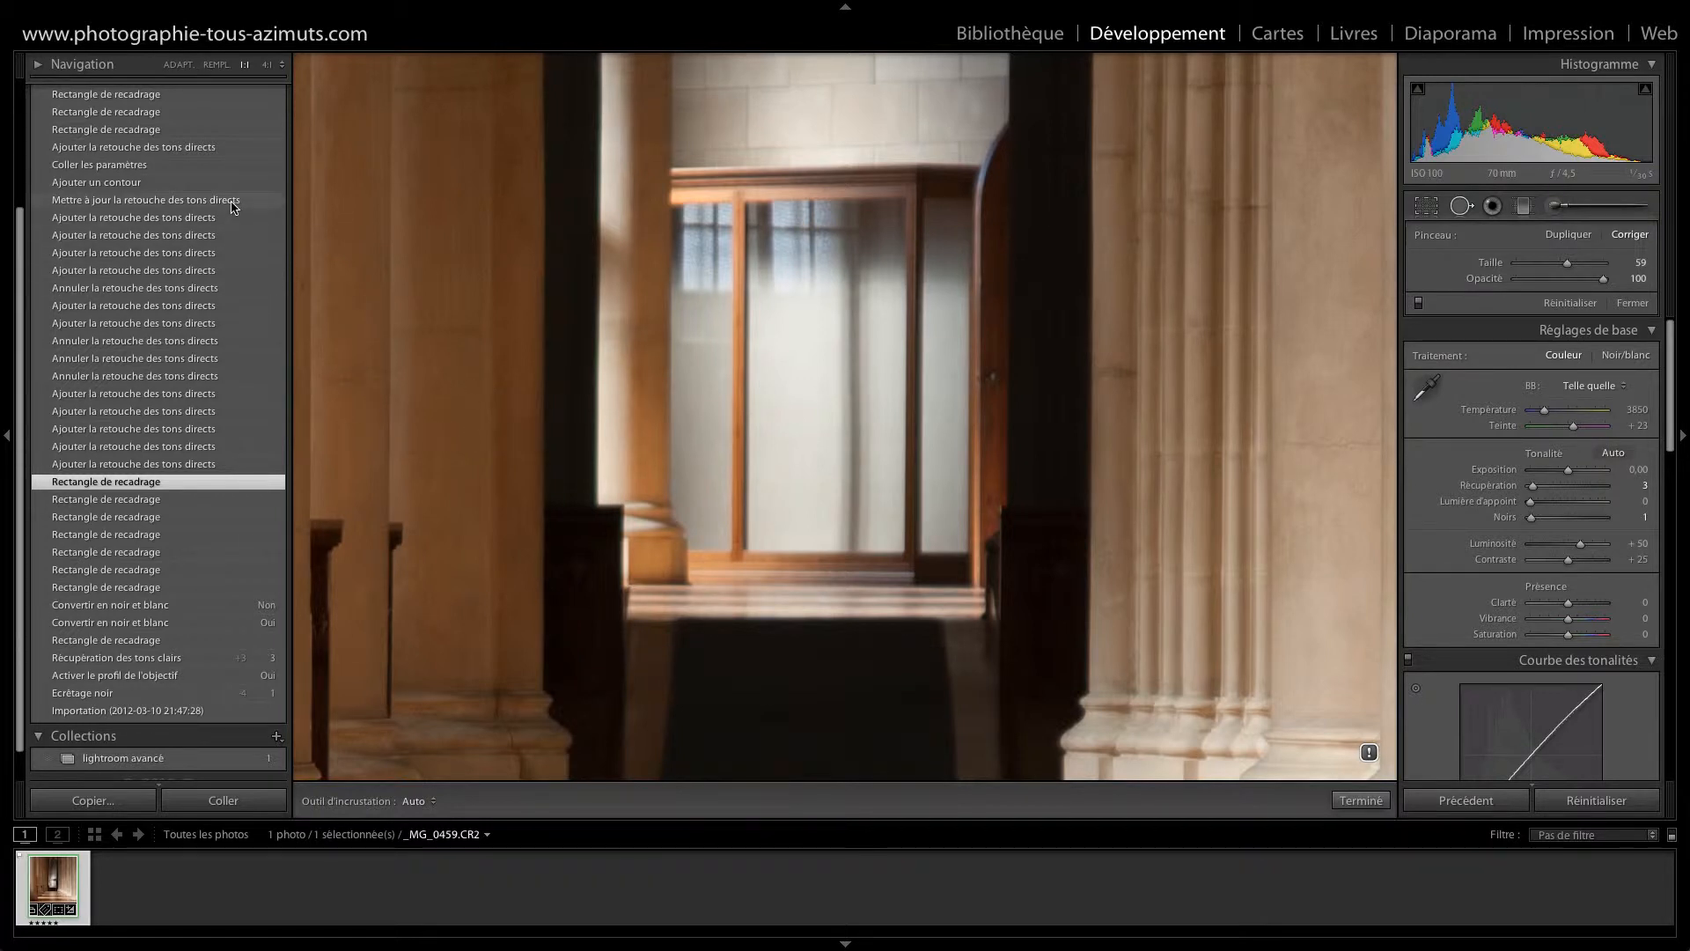
{"action": "left_click", "coordinate": [176, 200]}
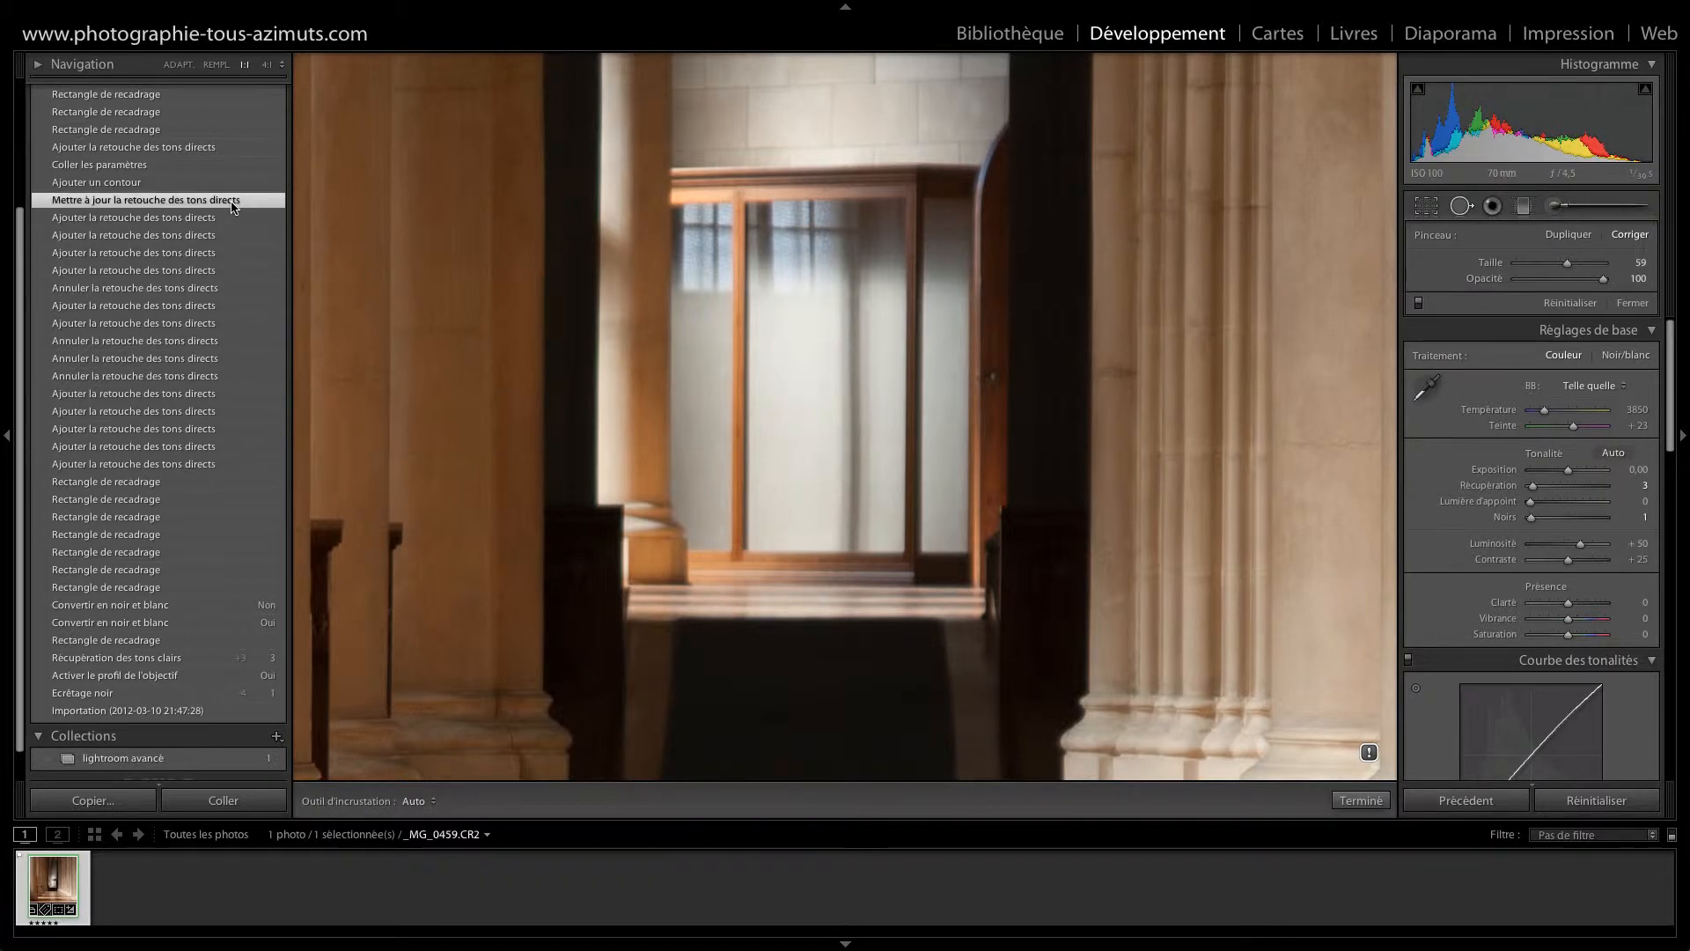
Inspect the adjustment brush stroke on the floor below the cabinet at Ajouter un contour, comparing it with the preceding history state
{"action": "scroll", "coordinate": [211, 224], "scroll_direction": "up", "scroll_amount": 3}
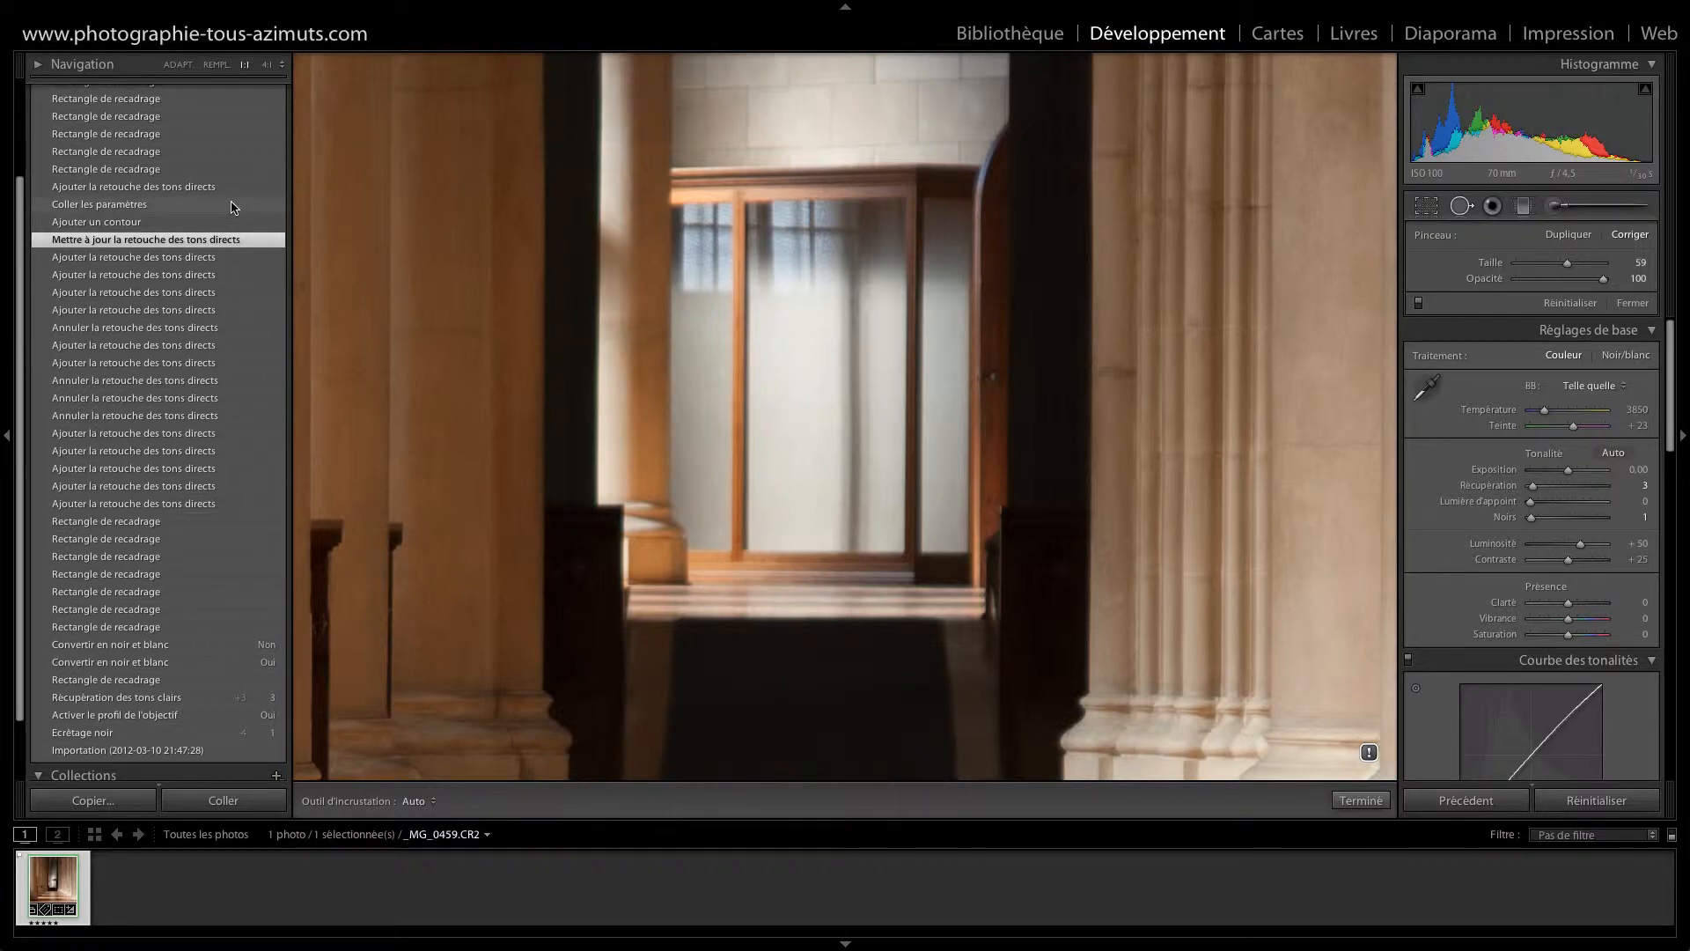
{"action": "left_click", "coordinate": [185, 242]}
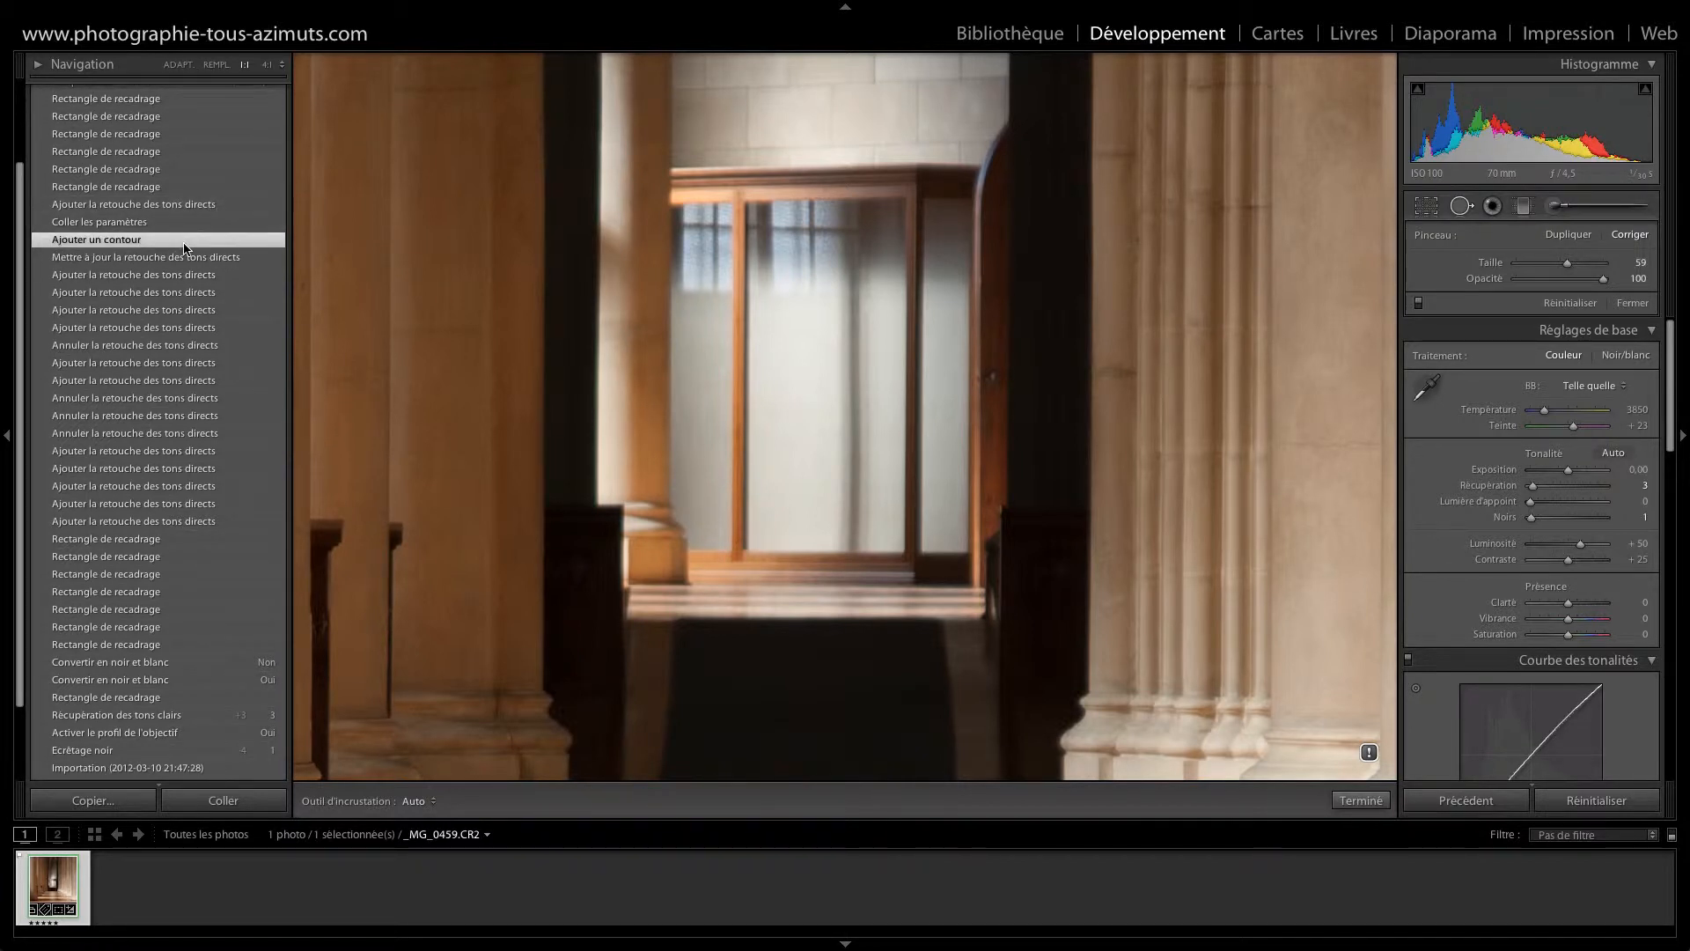
{"action": "left_click", "coordinate": [1555, 208]}
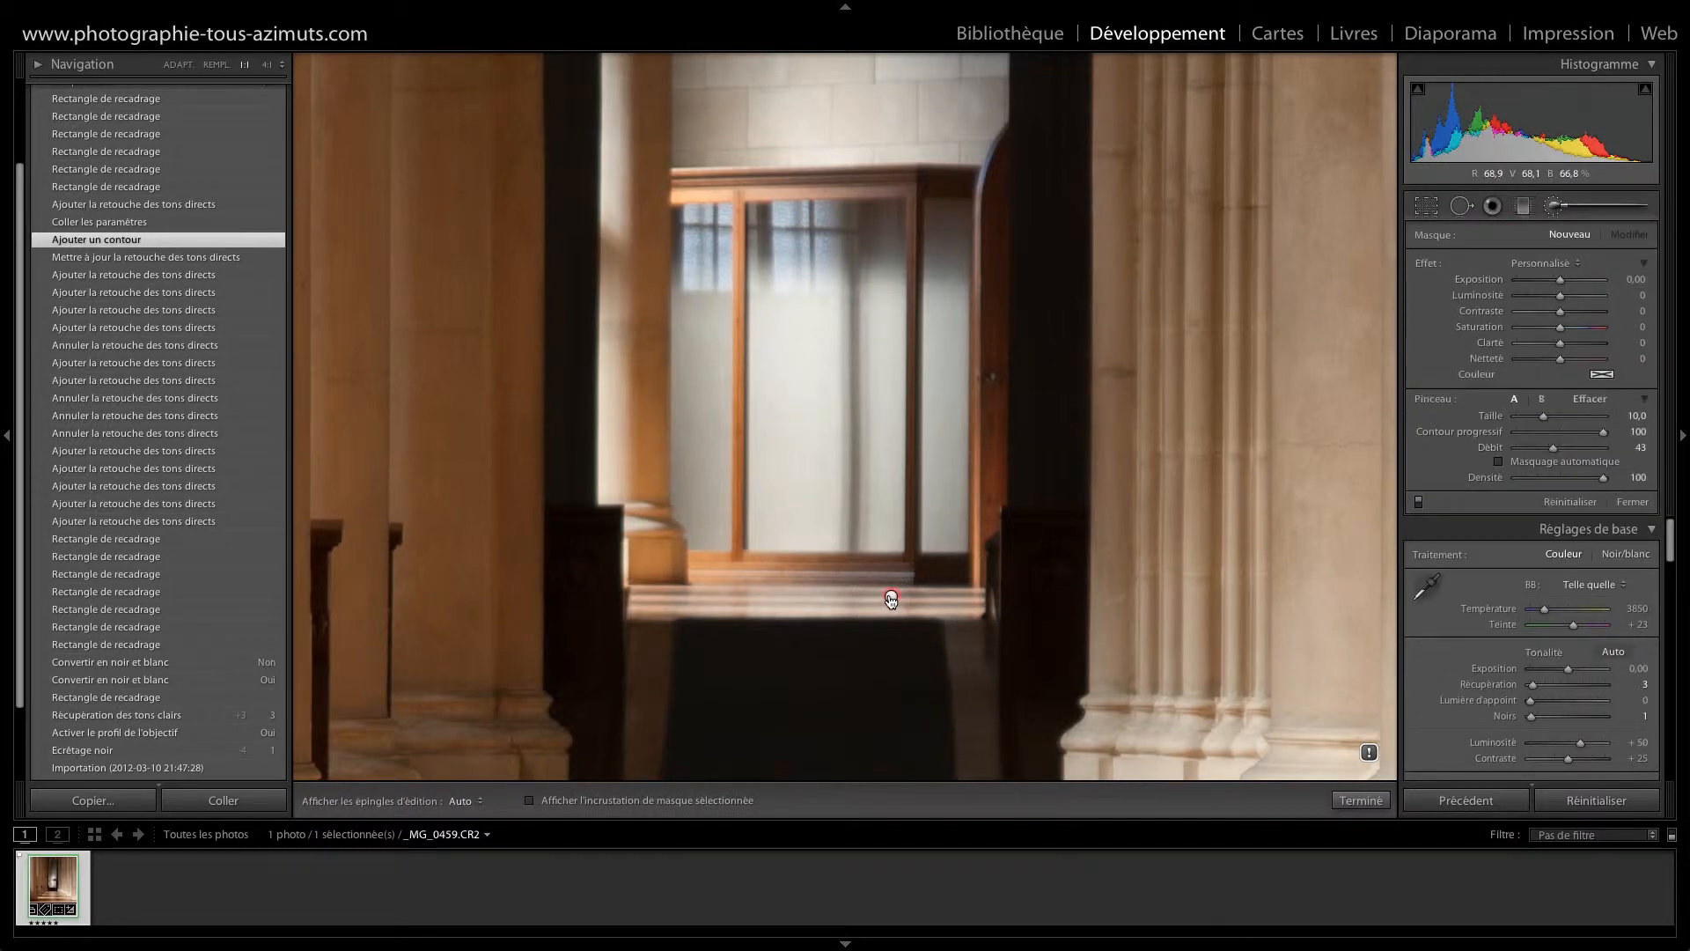
{"action": "left_click", "coordinate": [891, 600]}
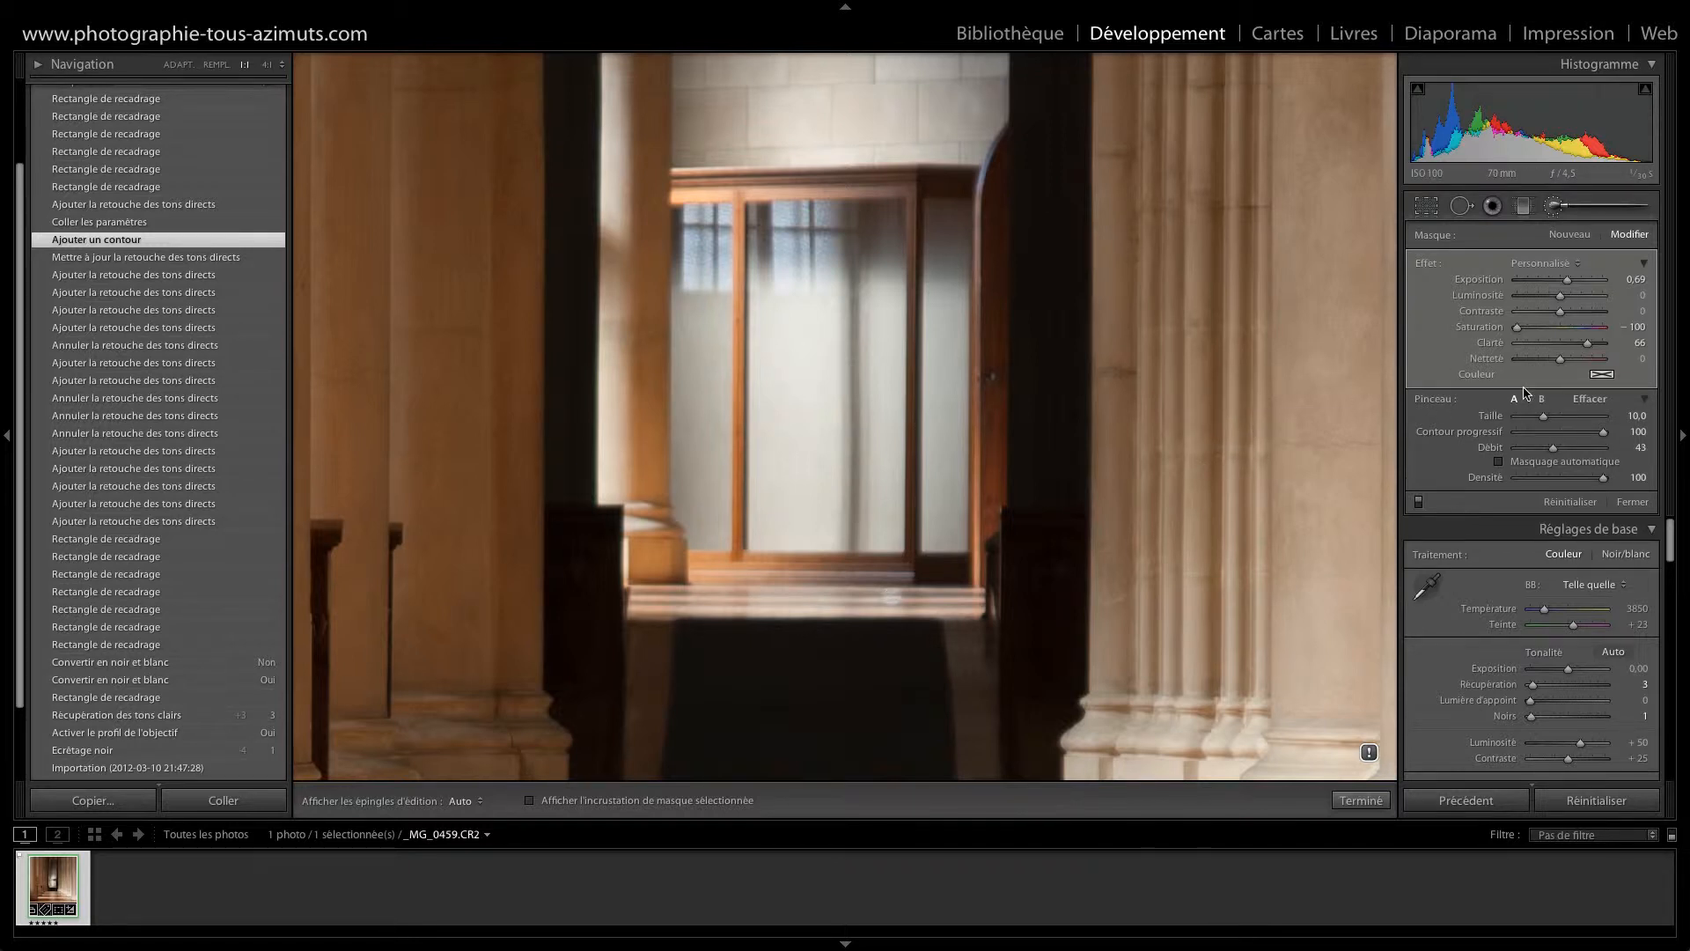
{"action": "left_click", "coordinate": [236, 257]}
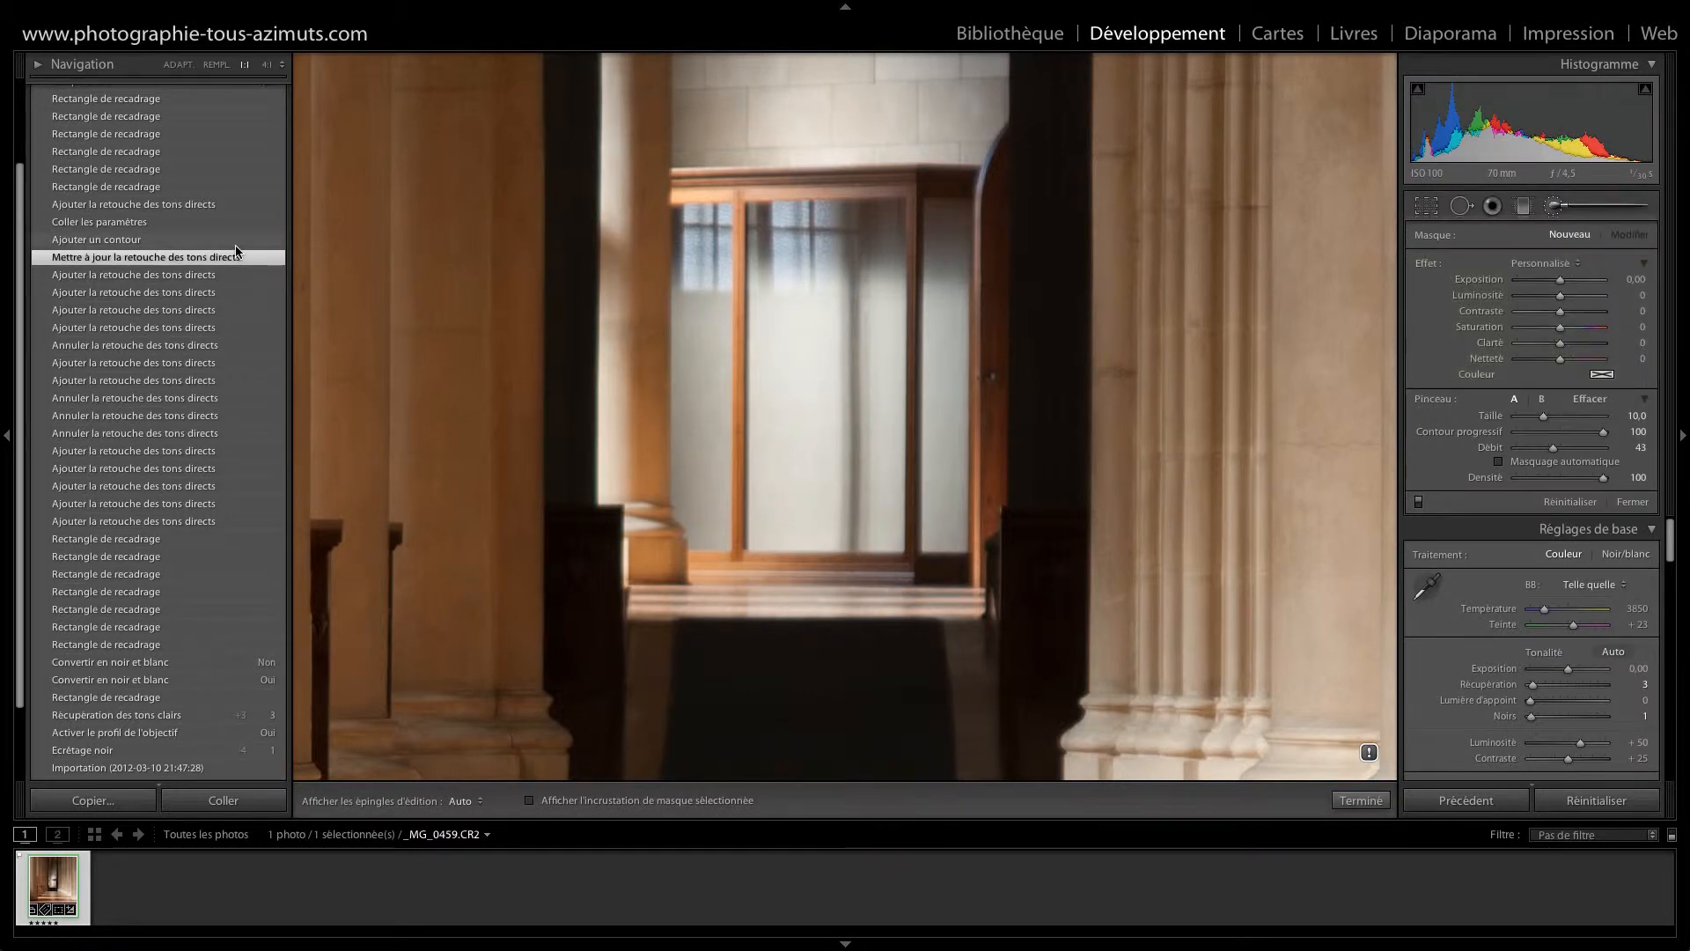
{"action": "left_click", "coordinate": [236, 243]}
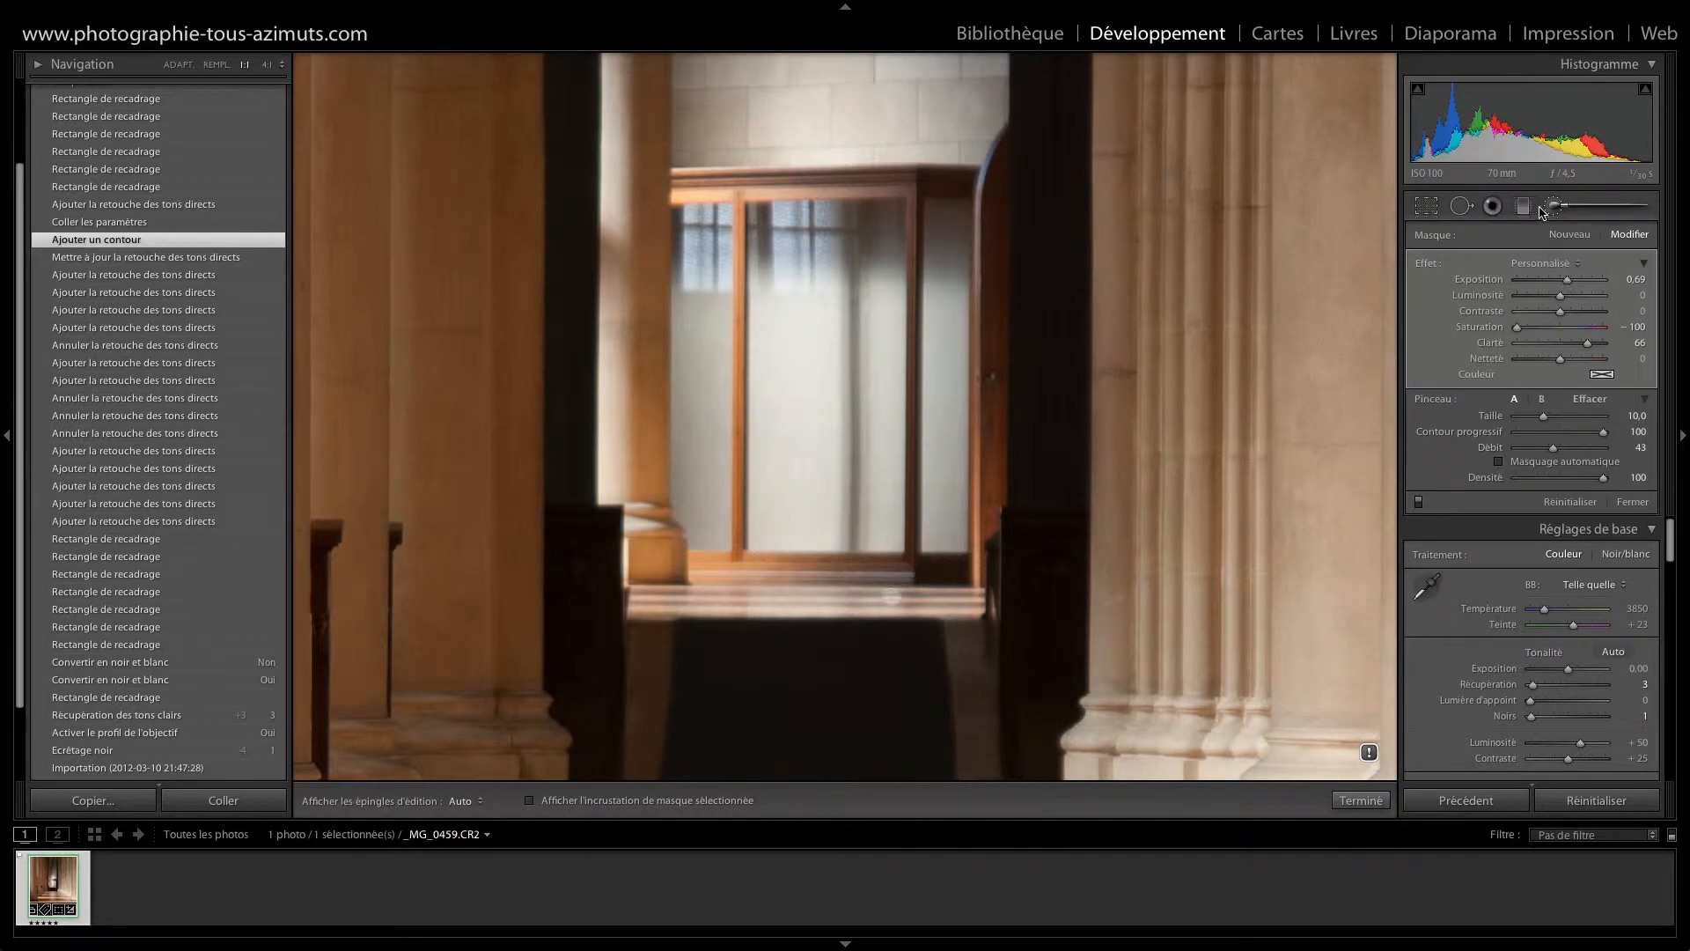
{"action": "left_click", "coordinate": [1554, 208]}
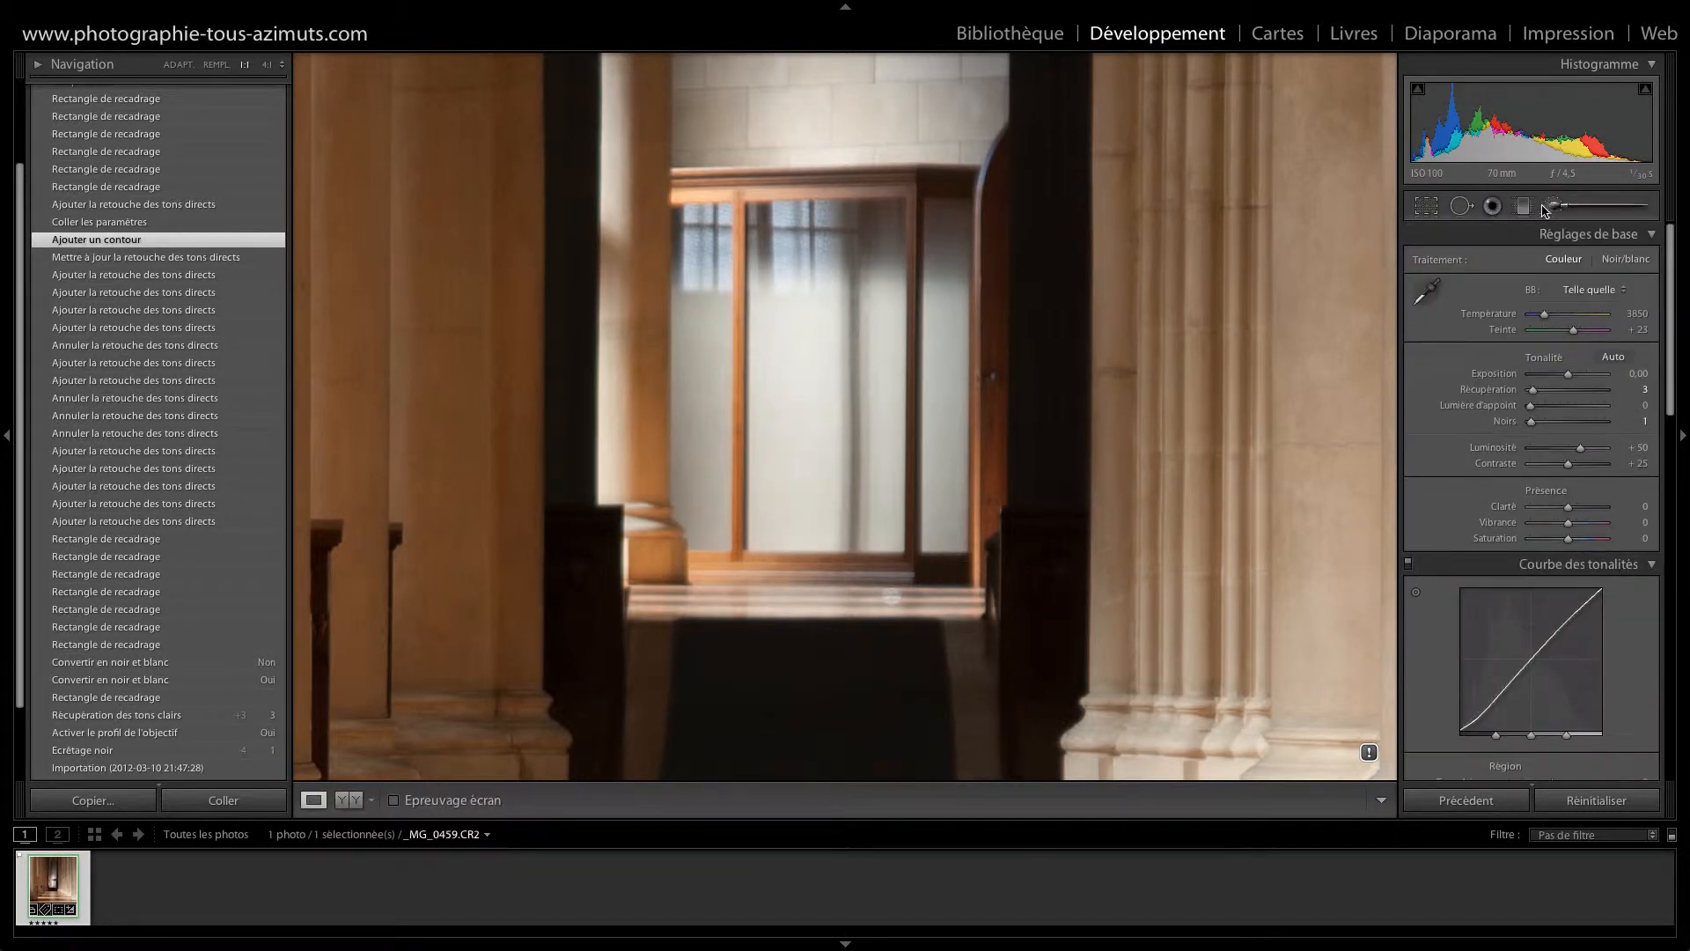
Preview the Coller les paramètres state with the whole photo in view, along with the spot-removal state that follows it
{"action": "left_click", "coordinate": [205, 221]}
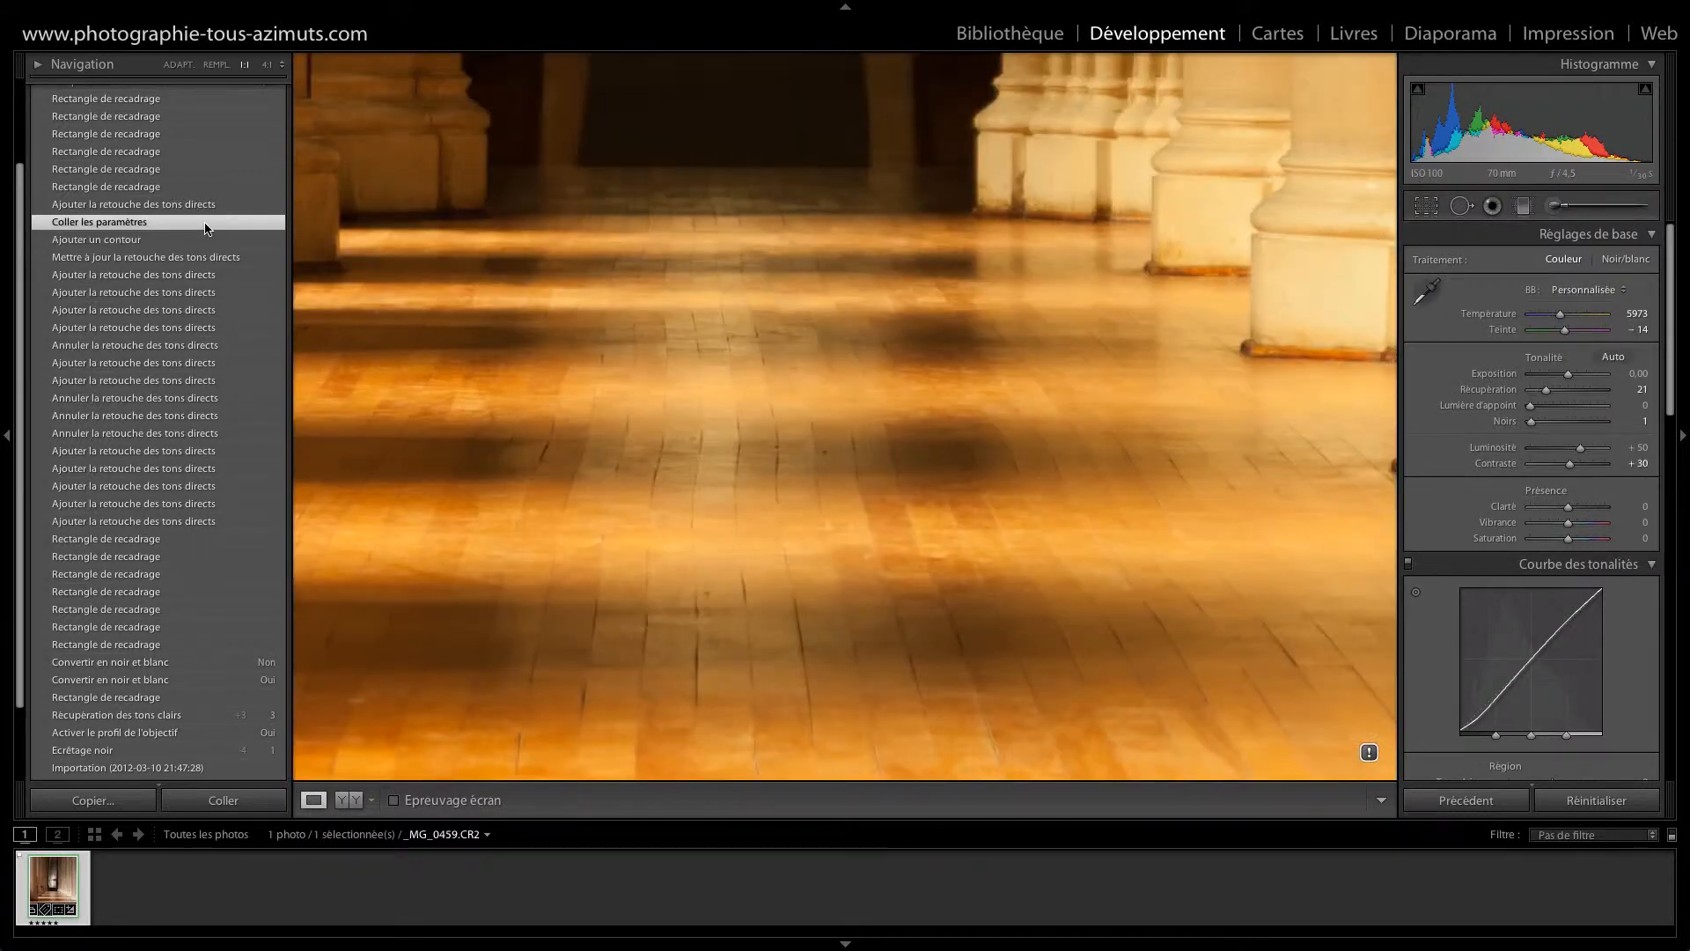
{"action": "left_click", "coordinate": [720, 310]}
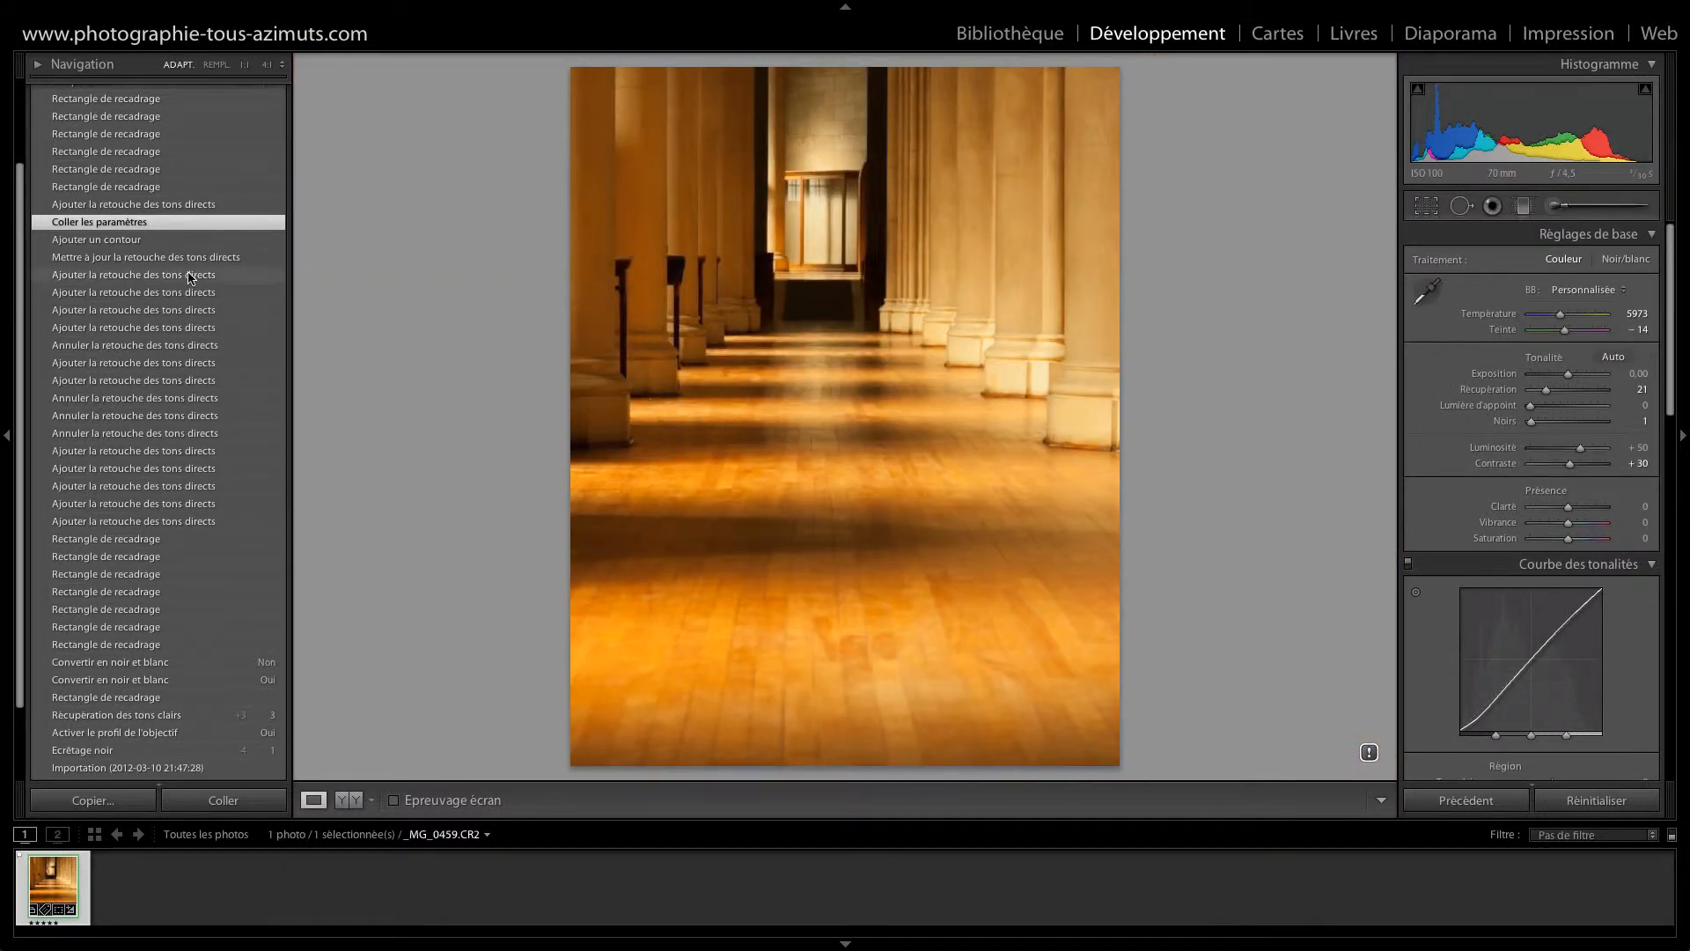
{"action": "scroll", "coordinate": [189, 278], "scroll_direction": "up", "scroll_amount": 1}
{"action": "scroll", "coordinate": [190, 278], "scroll_direction": "up", "scroll_amount": 1}
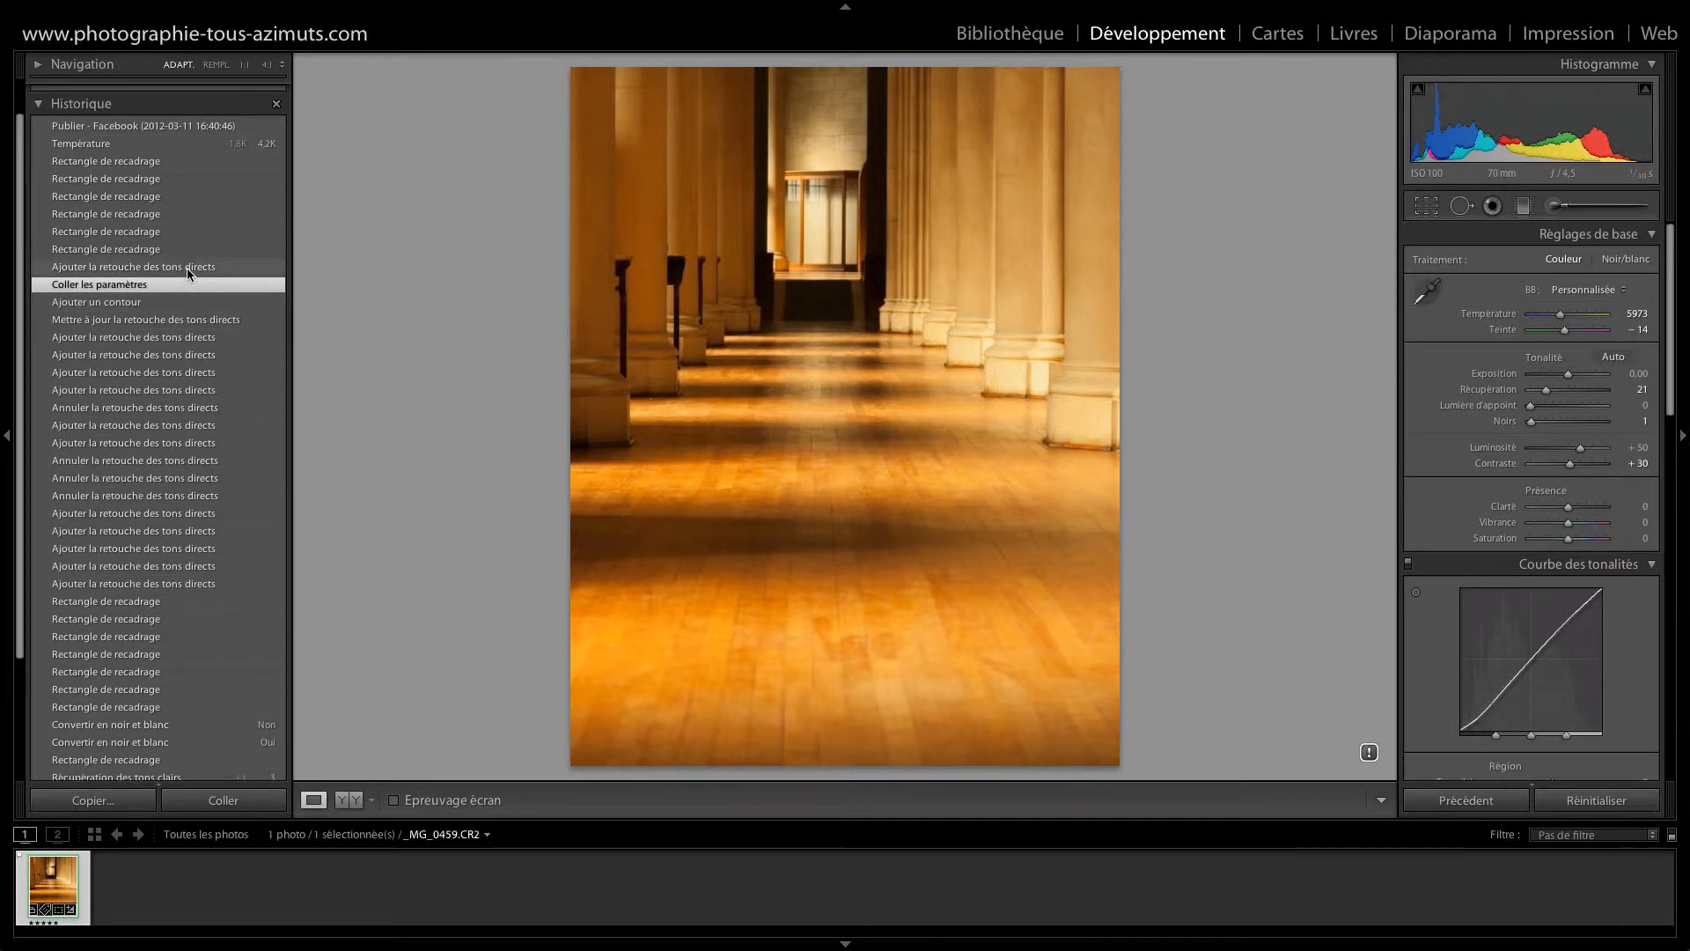
{"action": "left_click", "coordinate": [187, 268]}
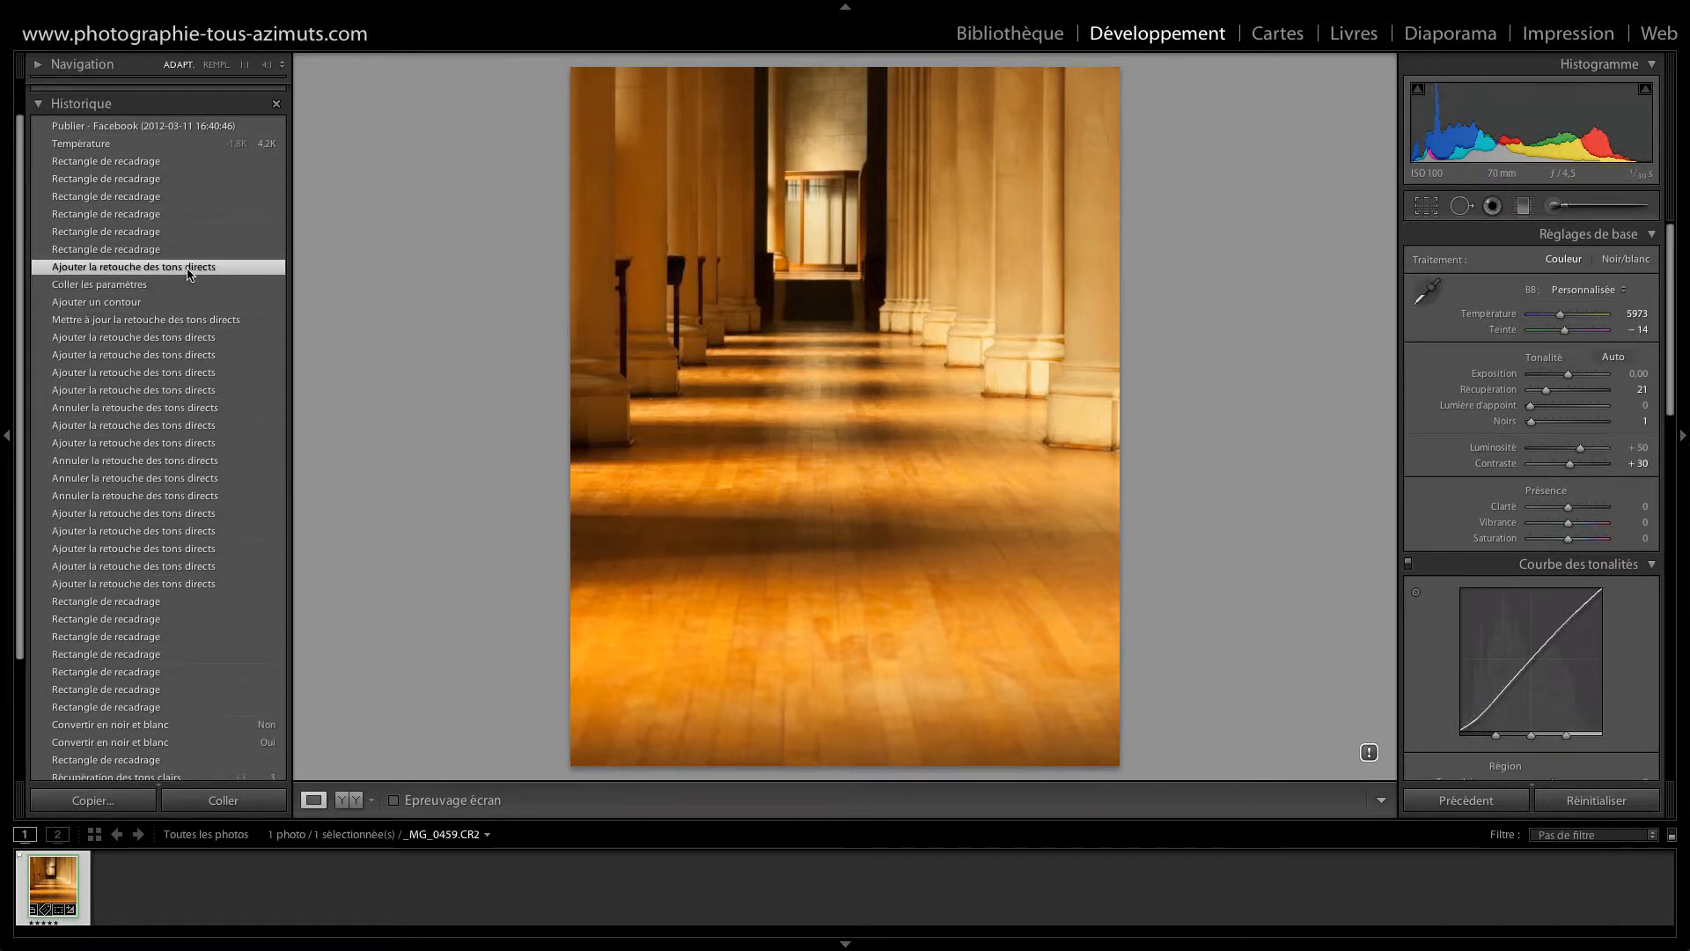
{"action": "scroll", "coordinate": [187, 273], "scroll_direction": "up", "scroll_amount": 2}
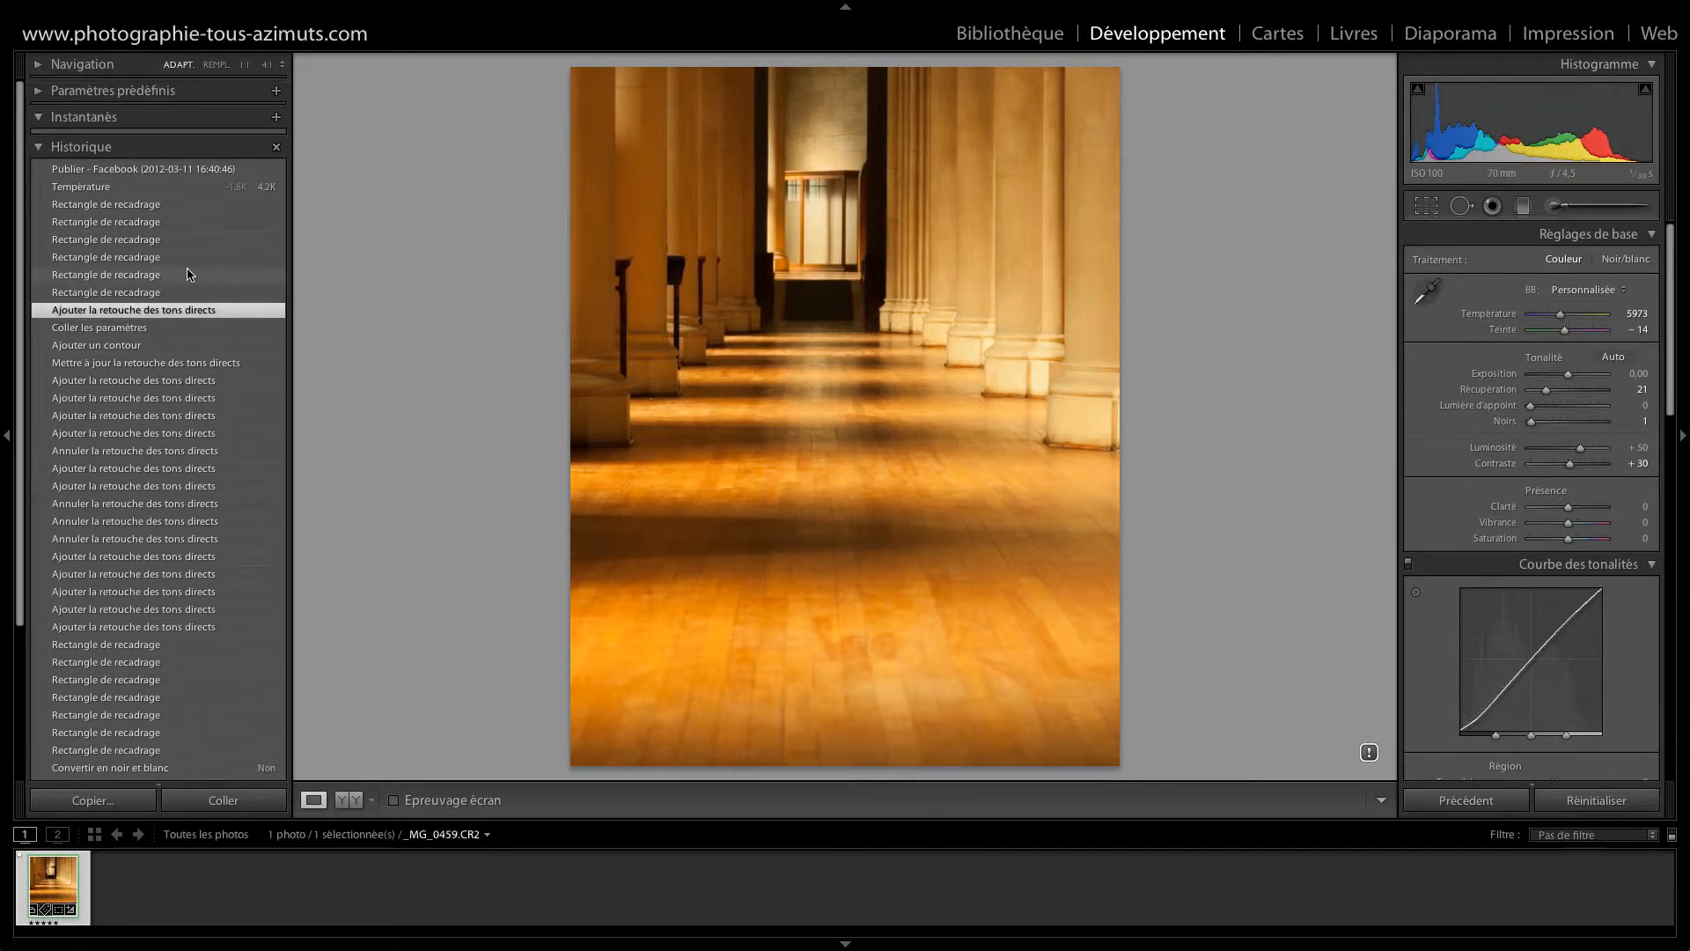
Move through the final crop and Température states and restore the photo to the Publier - Facebook history state
{"action": "left_click", "coordinate": [146, 205]}
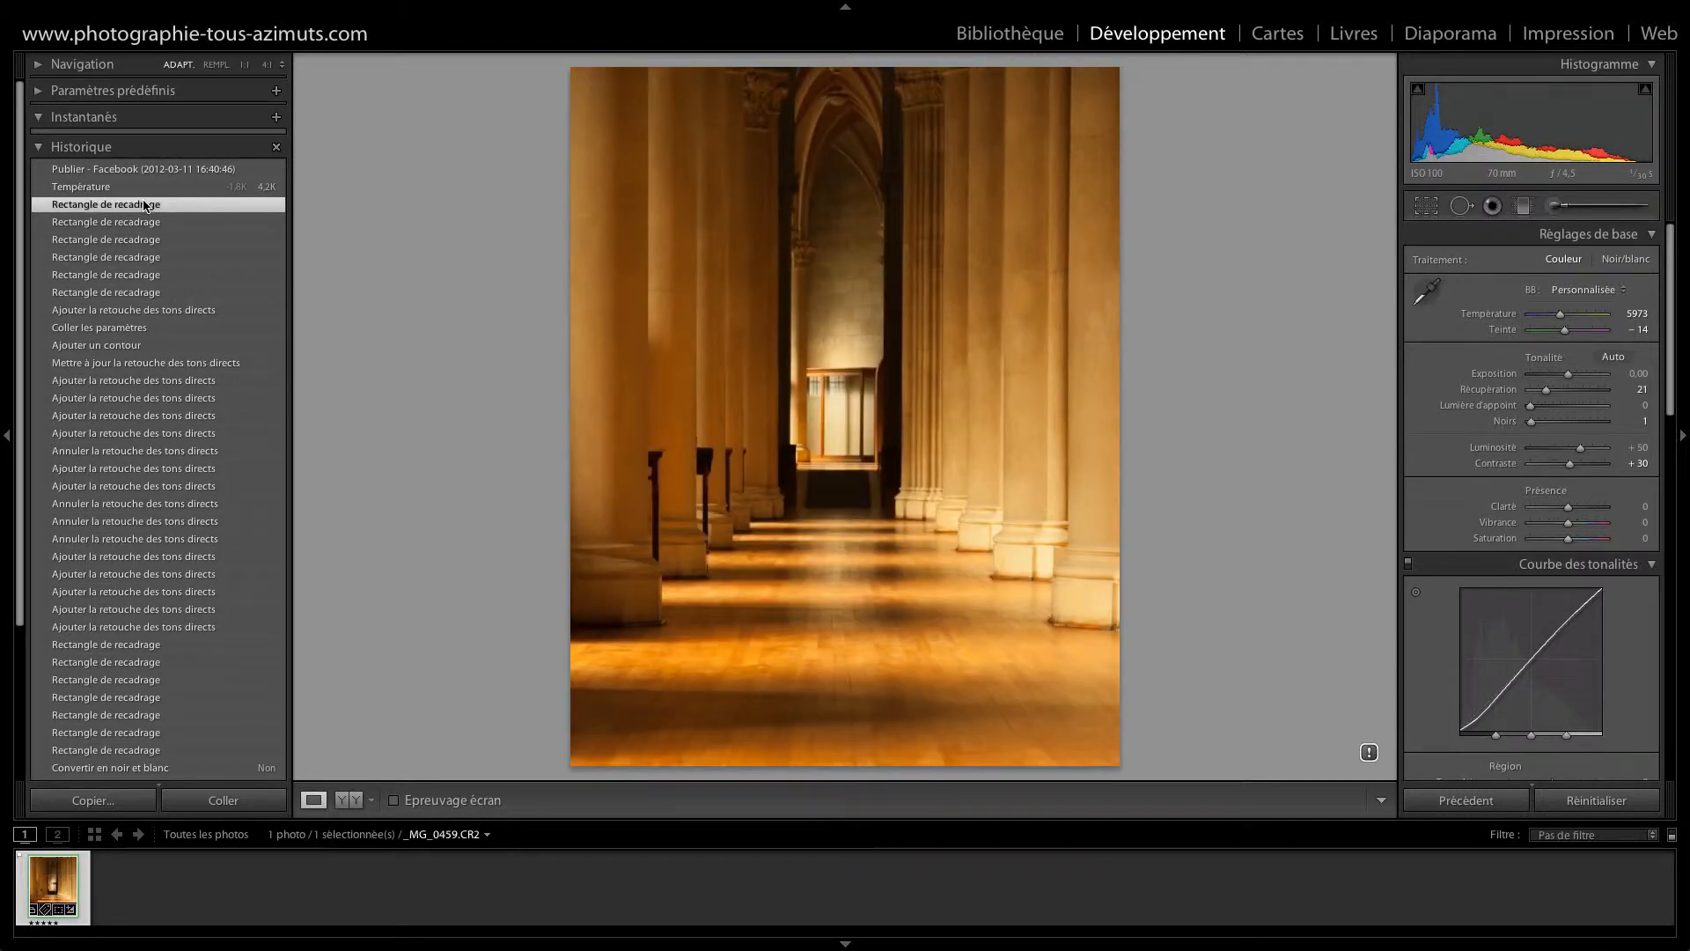
{"action": "left_click", "coordinate": [137, 187]}
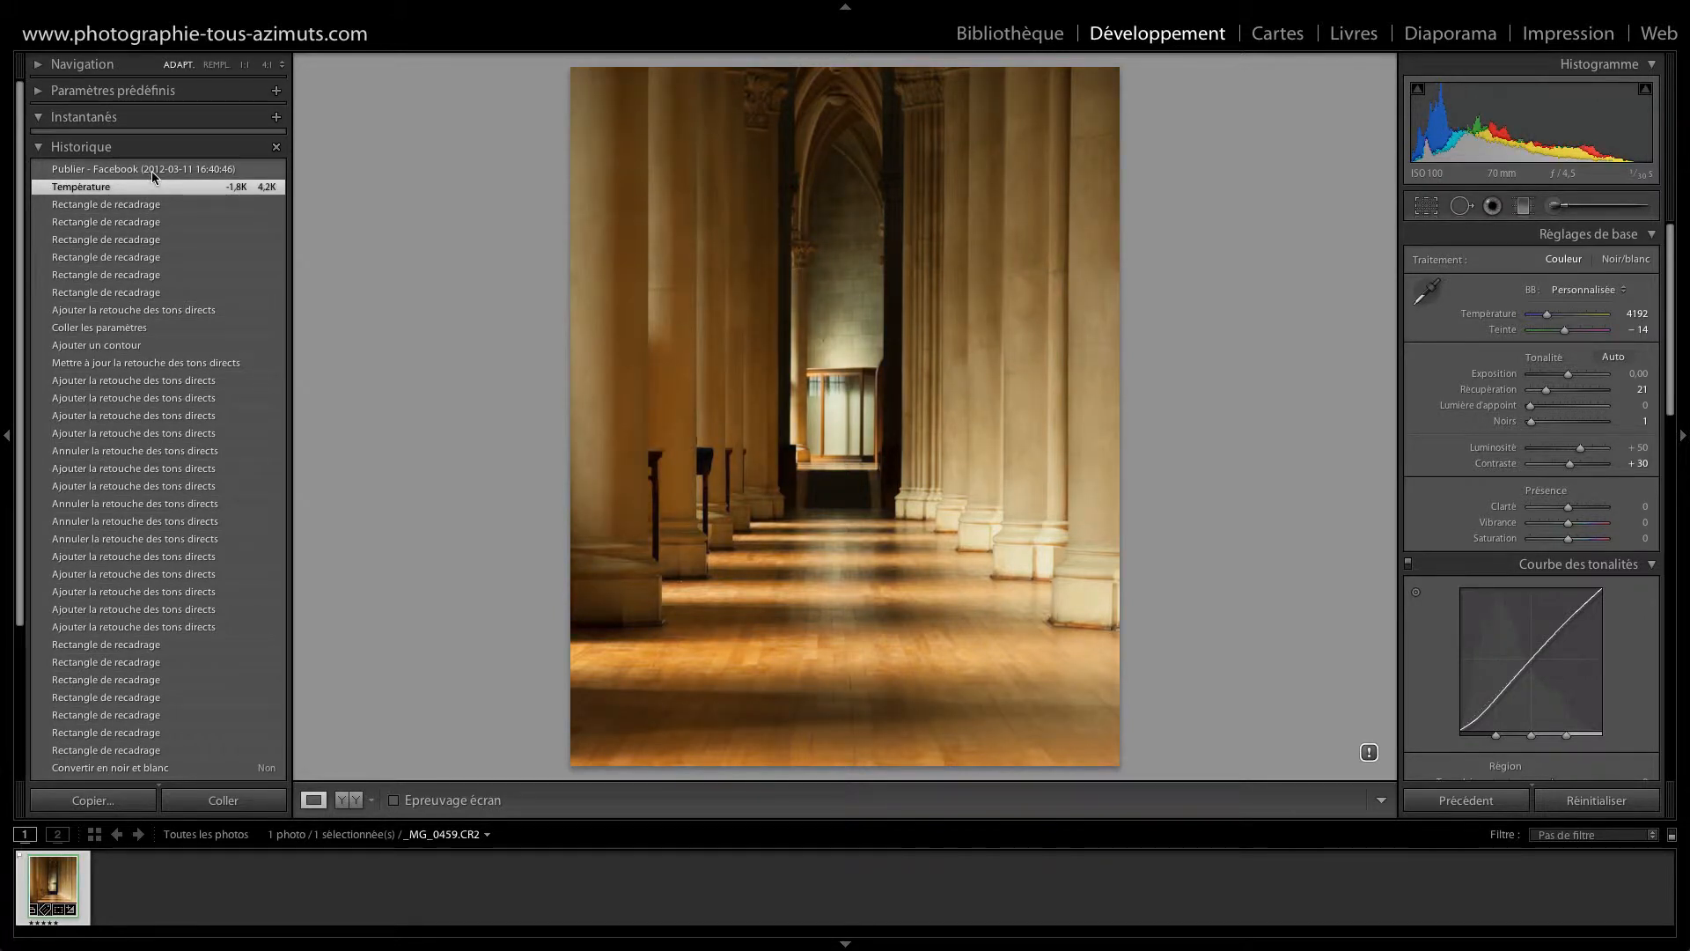
{"action": "left_click", "coordinate": [152, 171]}
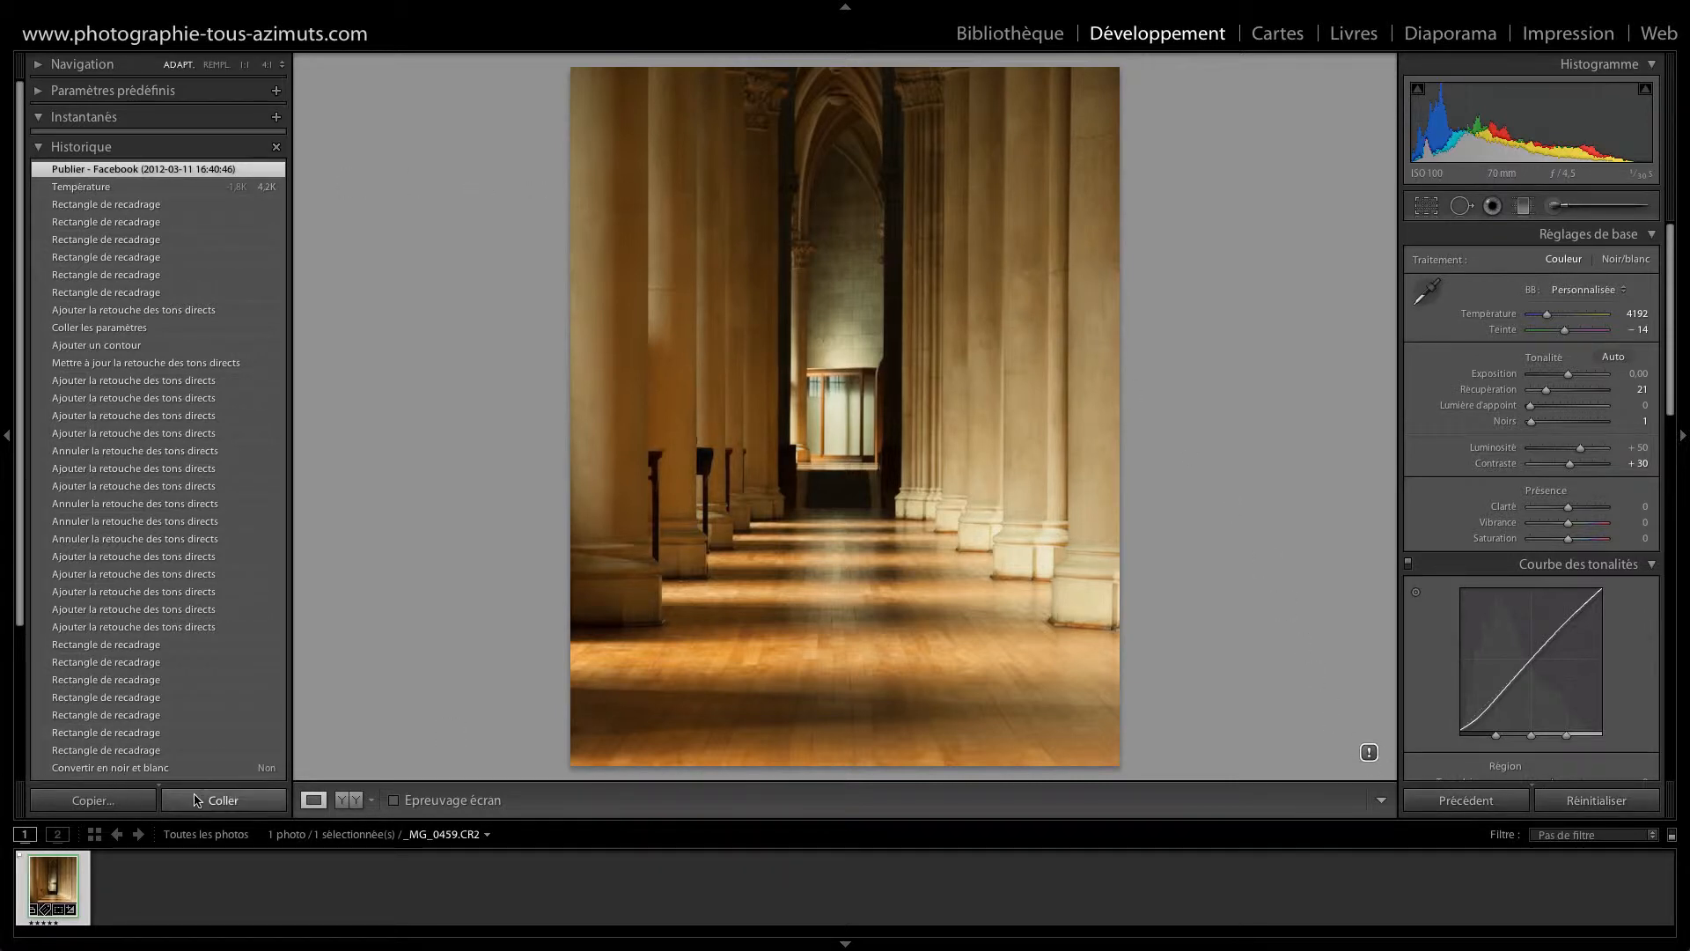
Copy the photo's Recadrage settings together with Retouche des tons directs, leaving the lens profile corrections excluded
{"action": "left_click", "coordinate": [126, 802]}
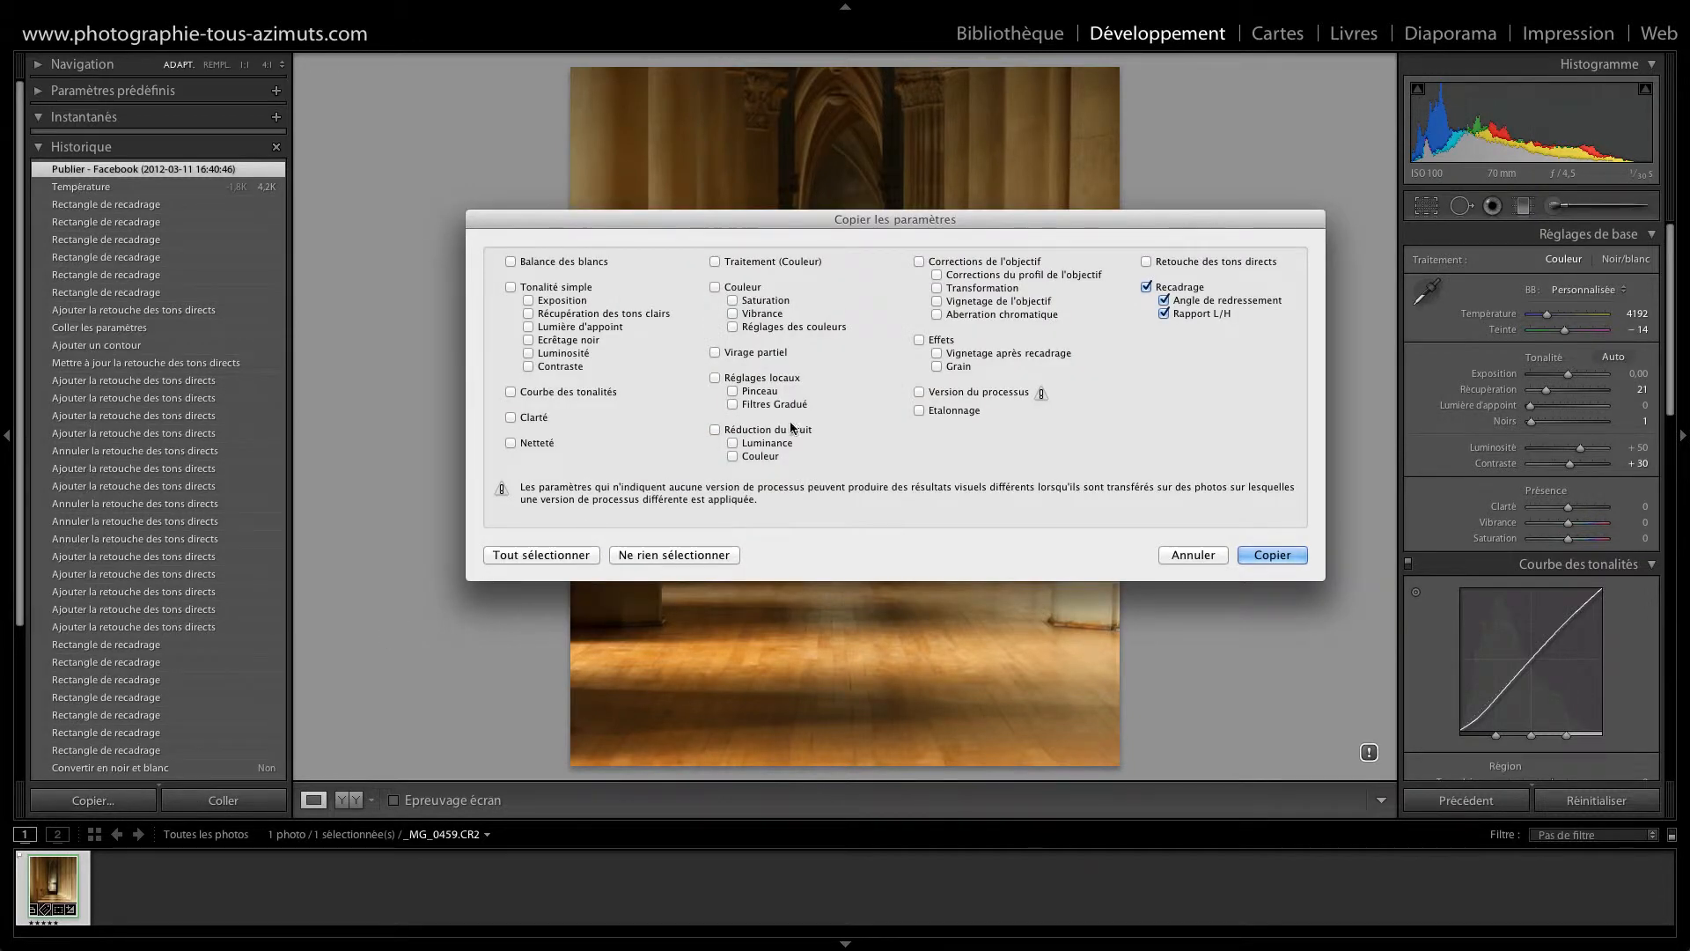
{"action": "left_click", "coordinate": [1146, 262]}
{"action": "left_click", "coordinate": [936, 275]}
{"action": "left_click", "coordinate": [938, 275]}
{"action": "left_click", "coordinate": [1254, 556]}
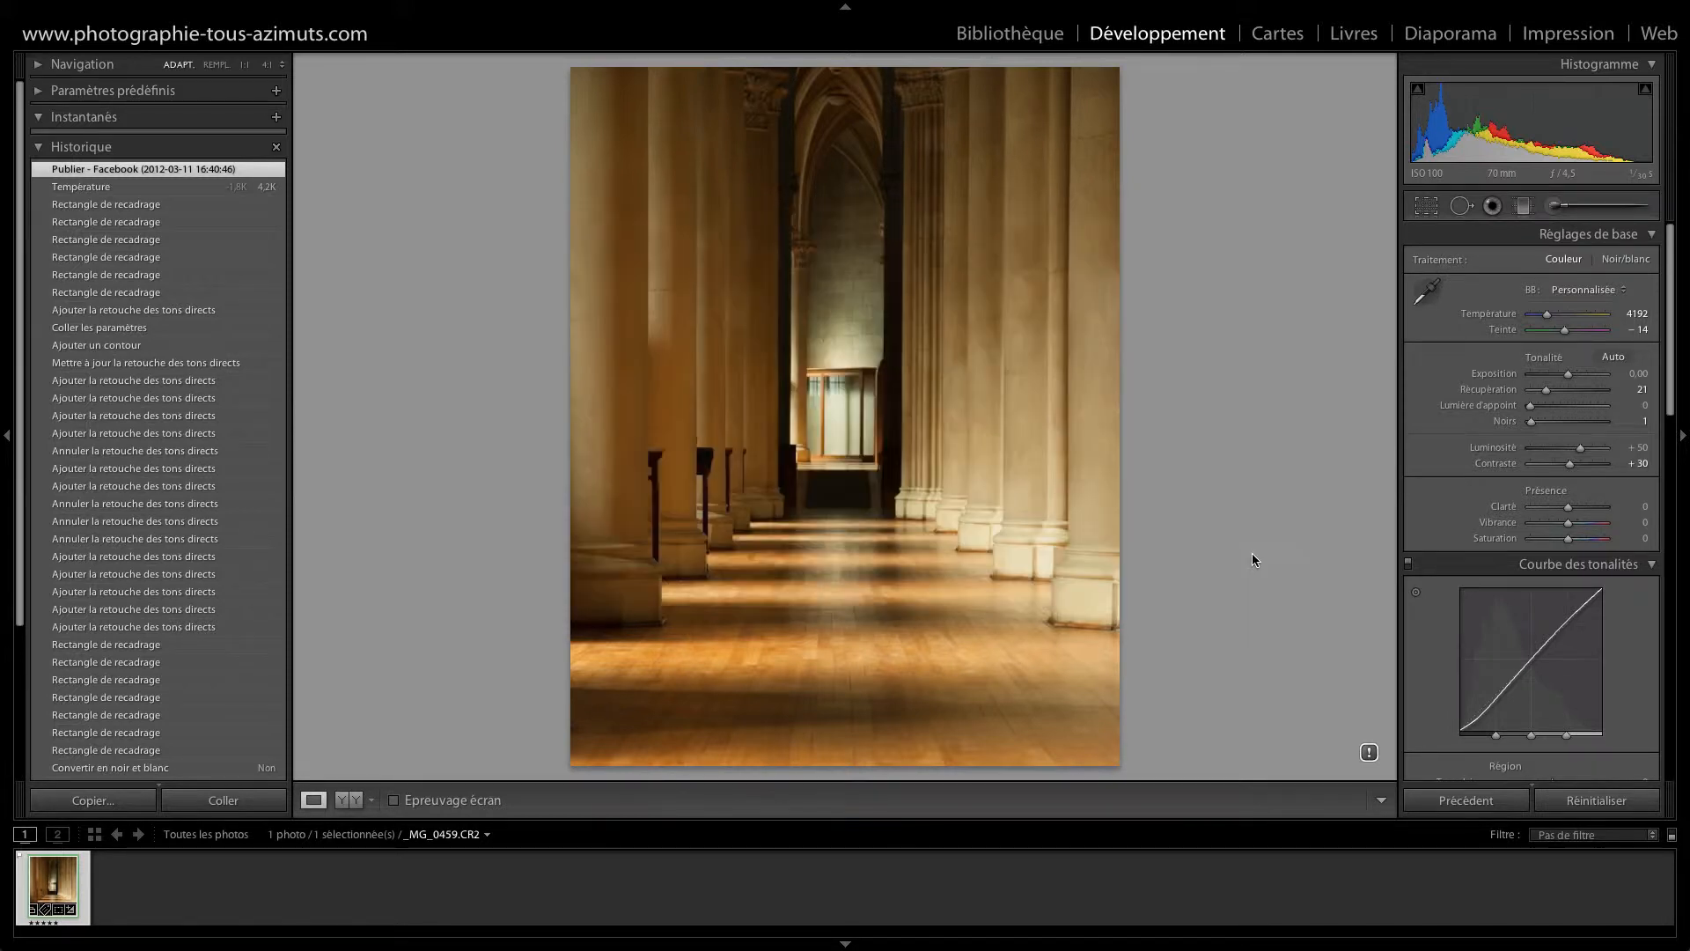
Reset the photo's develop settings and paste the copied Recadrage and Retouche des tons directs settings back onto it
{"action": "left_click", "coordinate": [1591, 806]}
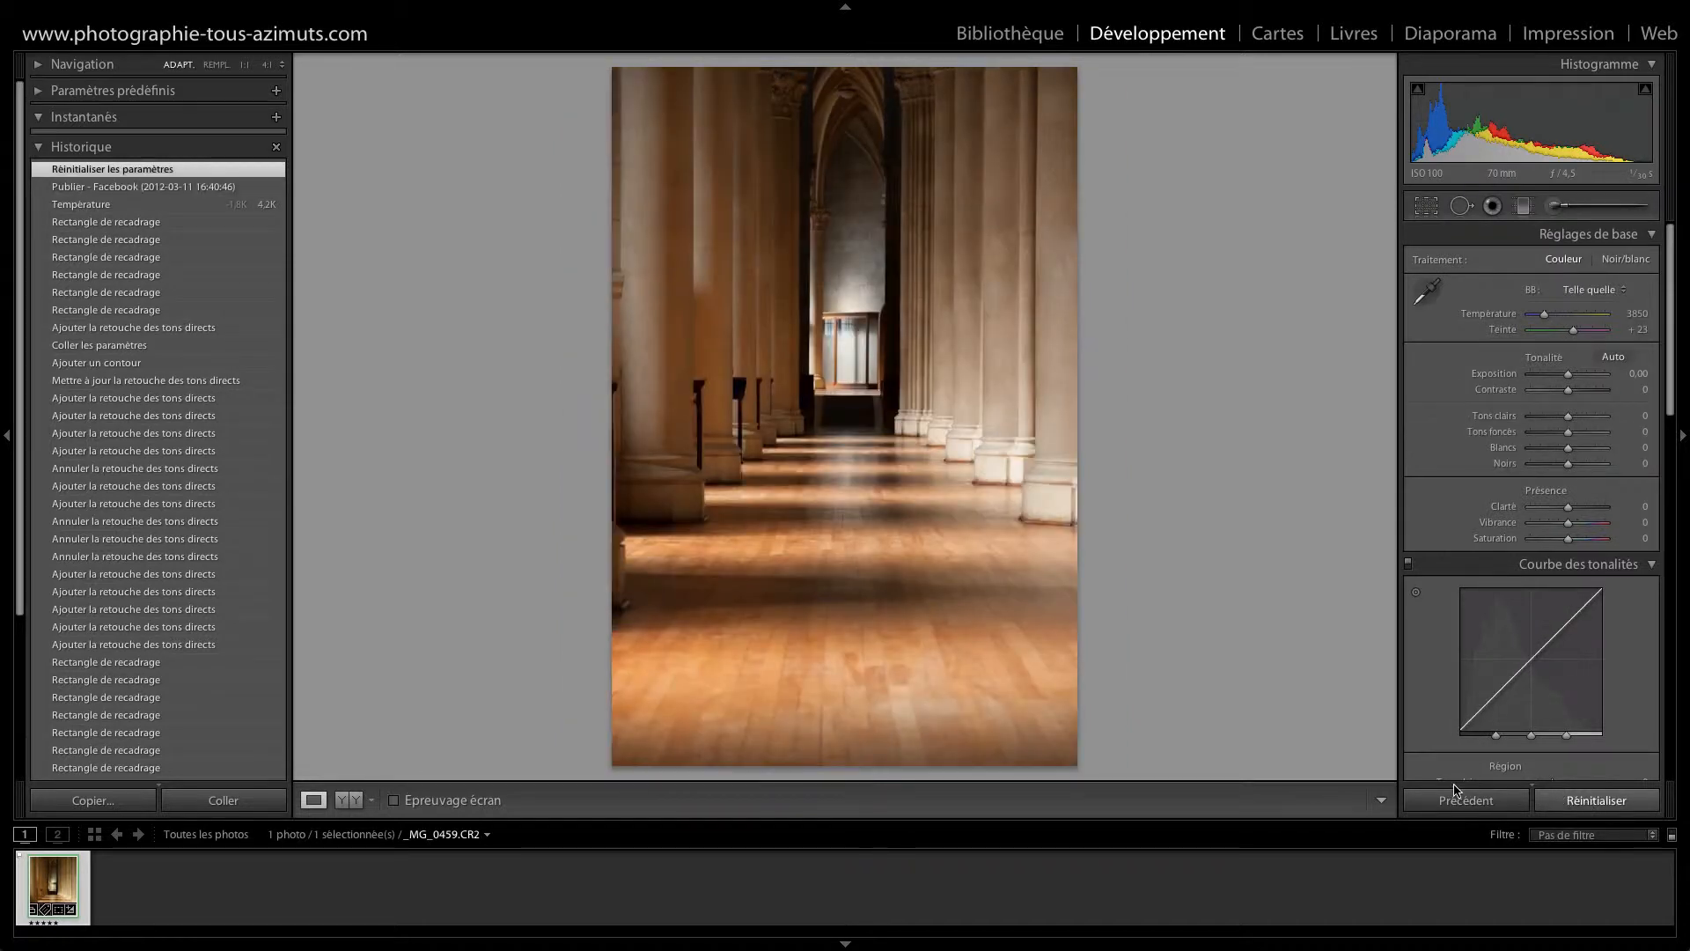
{"action": "left_click", "coordinate": [196, 803]}
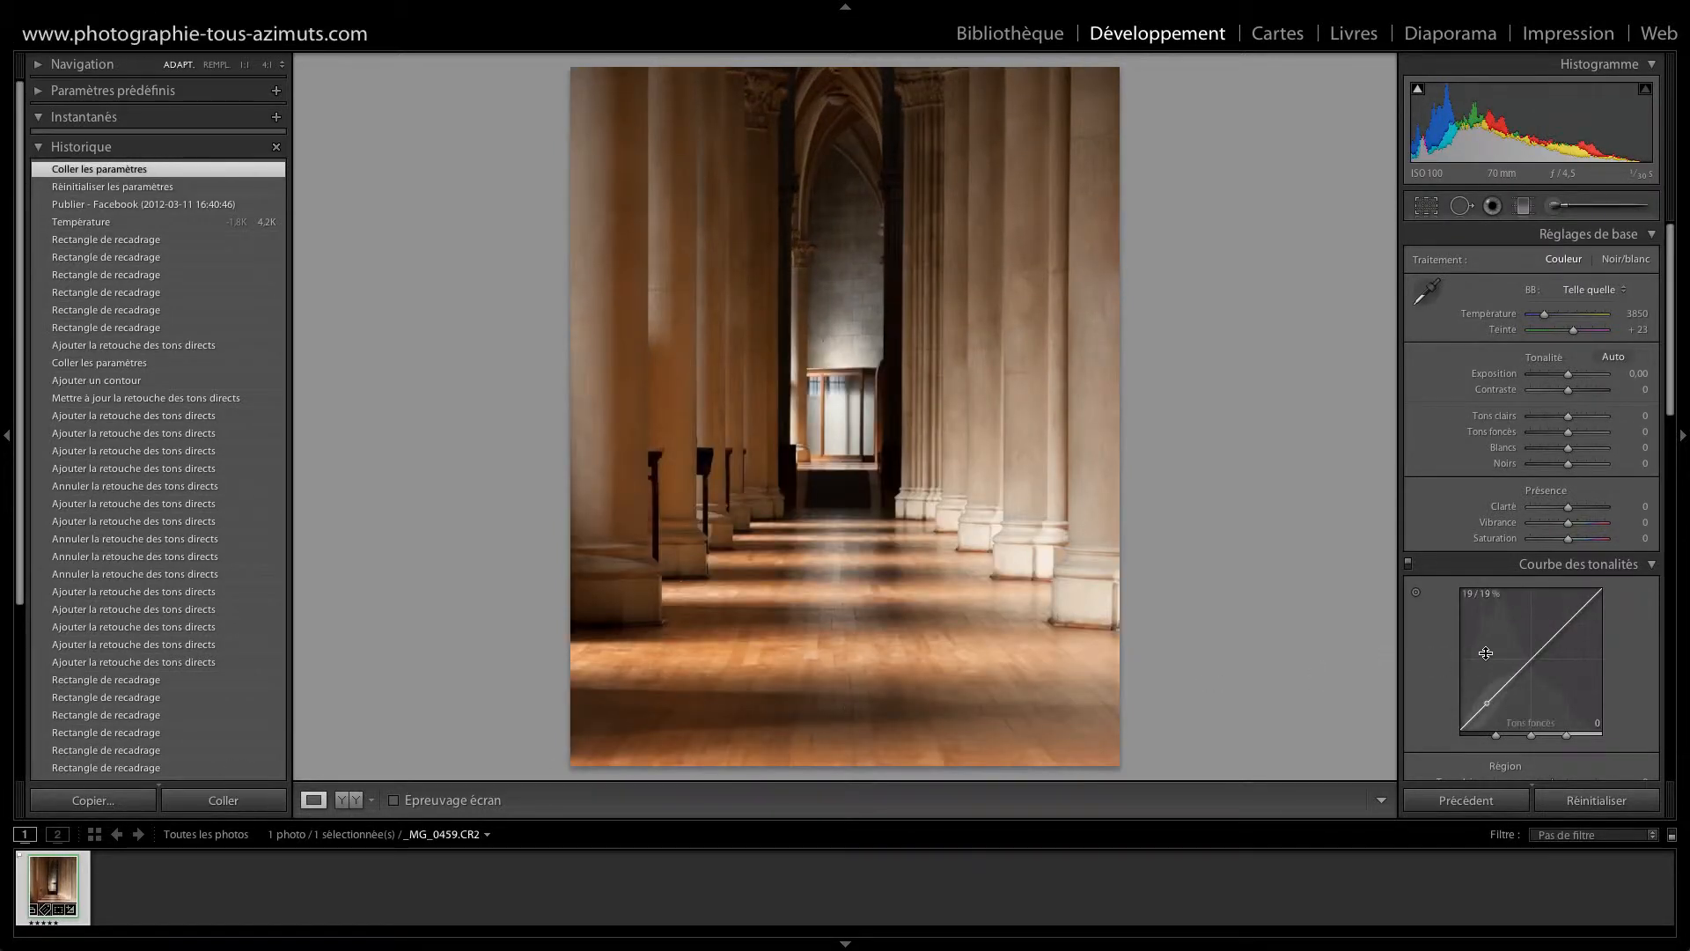
Enable the lens profile corrections under Corrections de l'objectif
{"action": "scroll", "coordinate": [1528, 663], "scroll_direction": "down", "scroll_amount": 10}
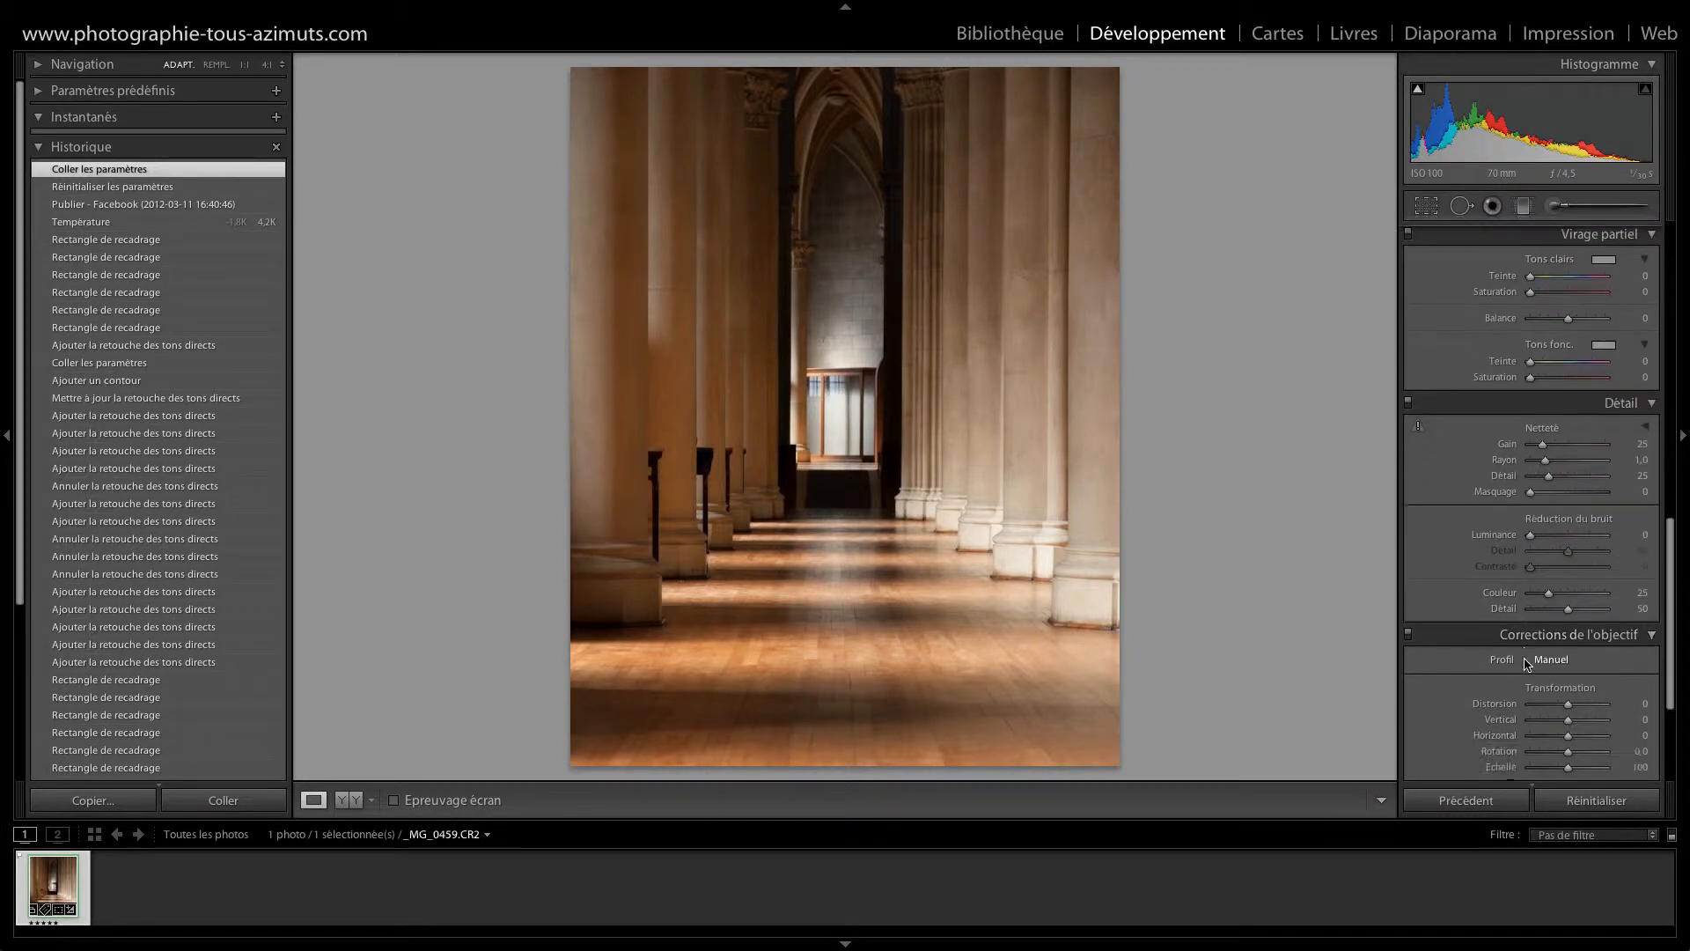
{"action": "scroll", "coordinate": [1527, 663], "scroll_direction": "down", "scroll_amount": 3}
{"action": "left_click", "coordinate": [1502, 459]}
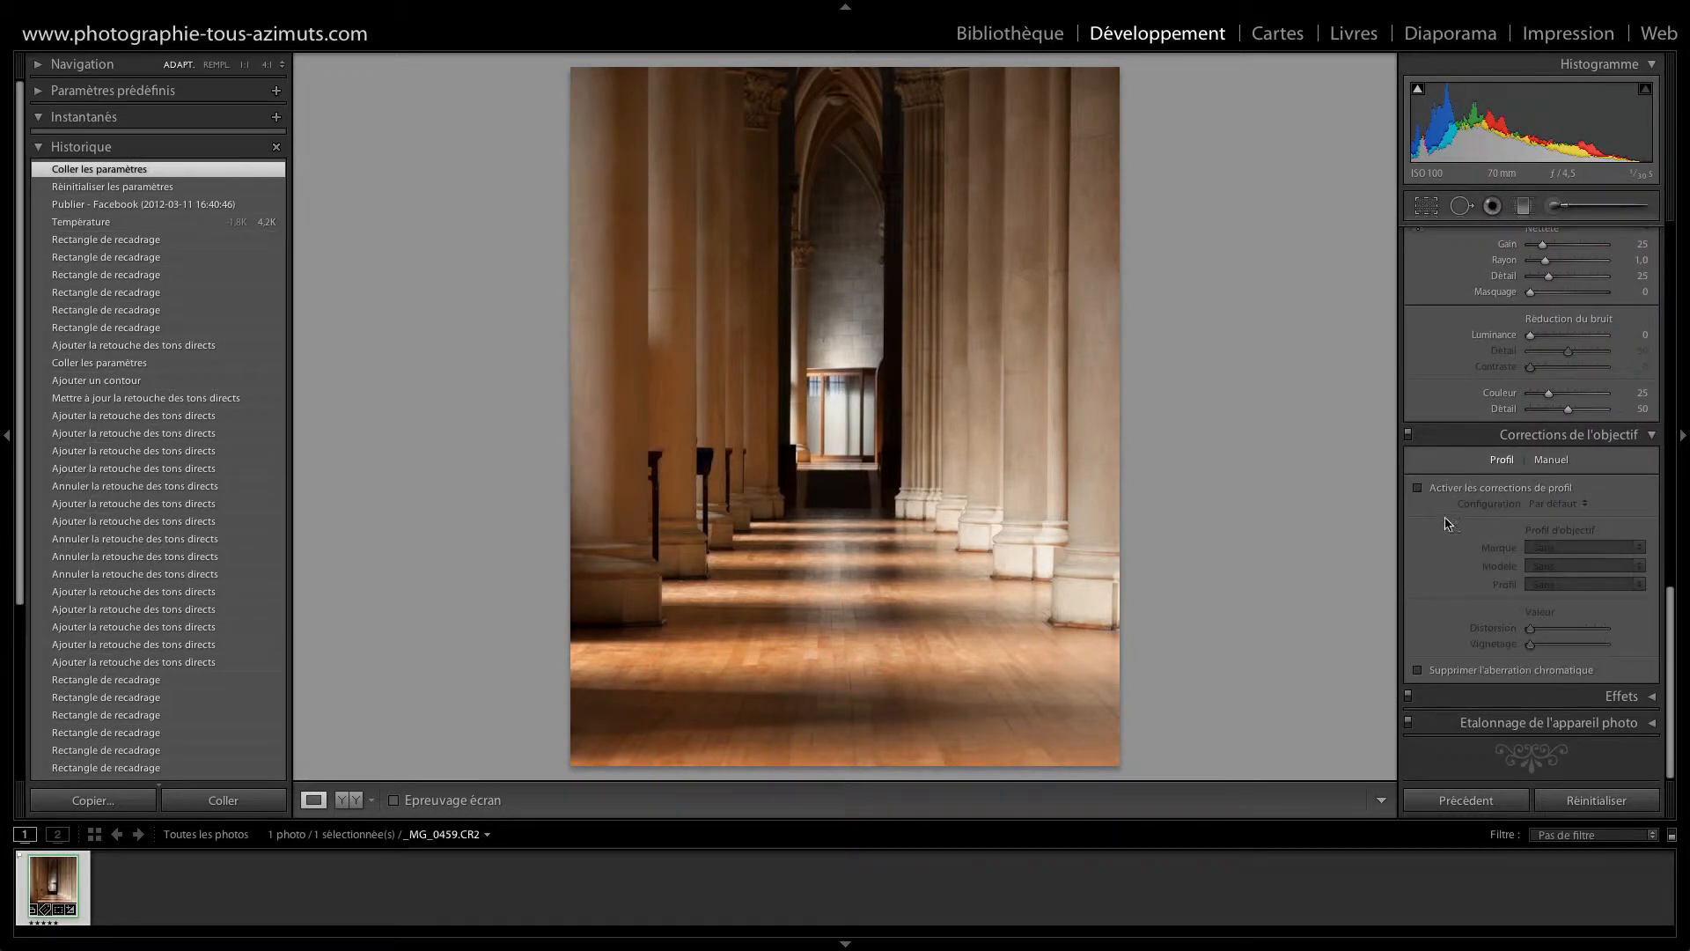
{"action": "left_click", "coordinate": [1417, 488]}
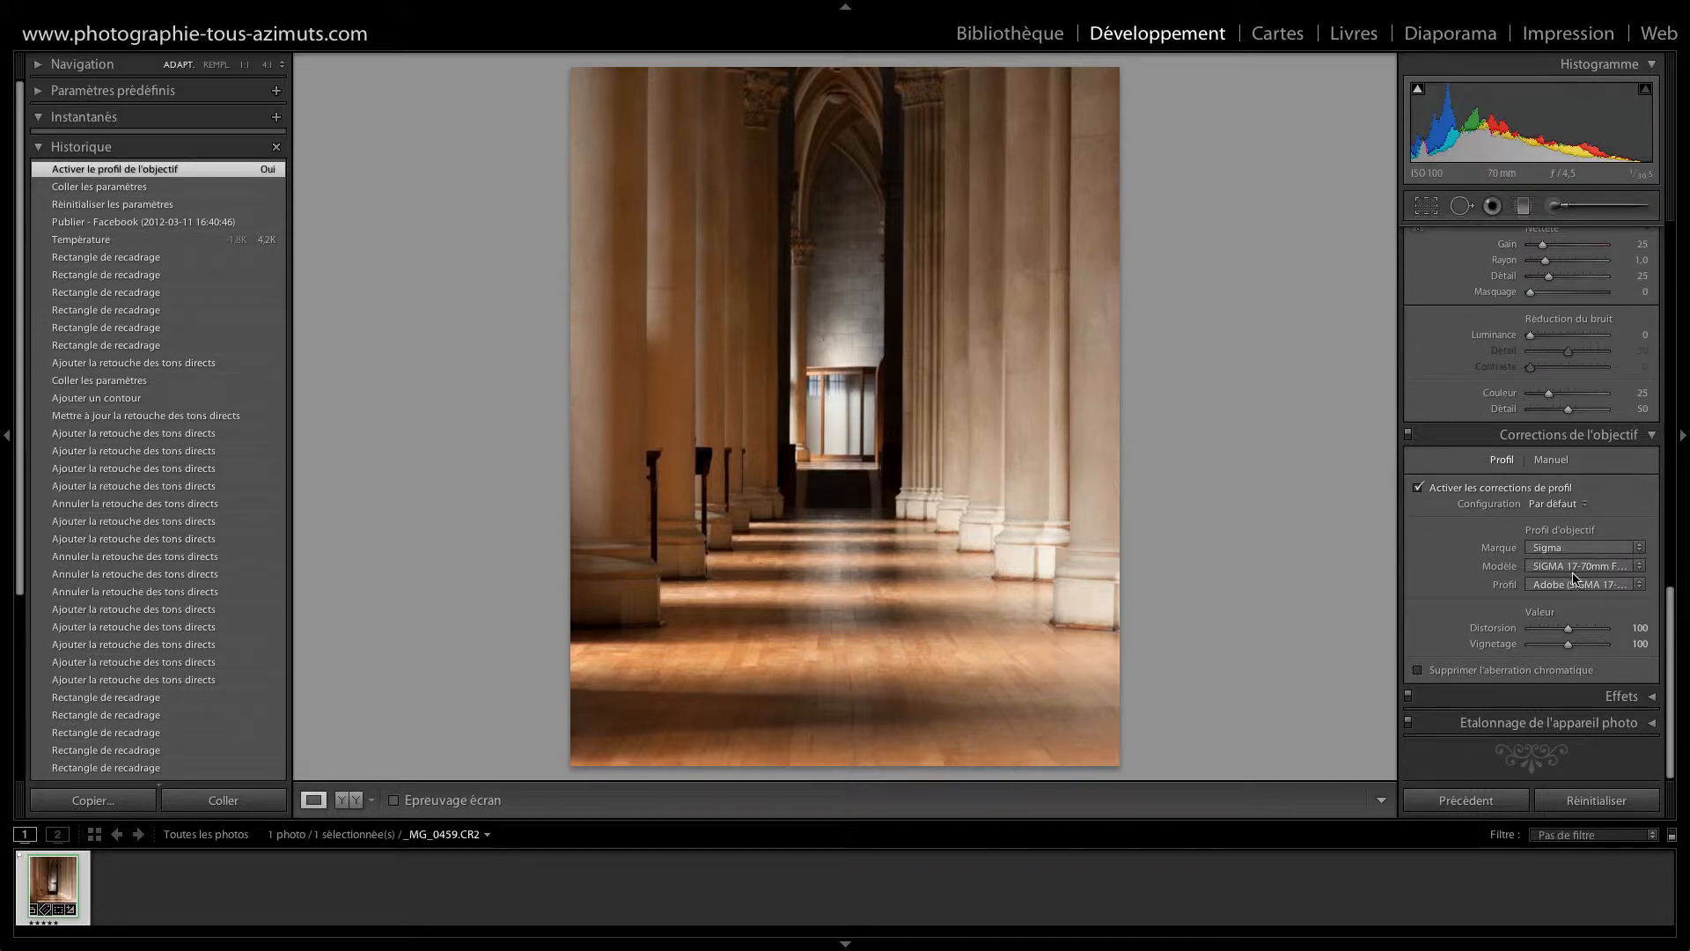
Correct the perspective manually with Vertical at +2 and Rotation at −0,3
{"action": "left_click", "coordinate": [1551, 459]}
{"action": "left_click", "coordinate": [1573, 564]}
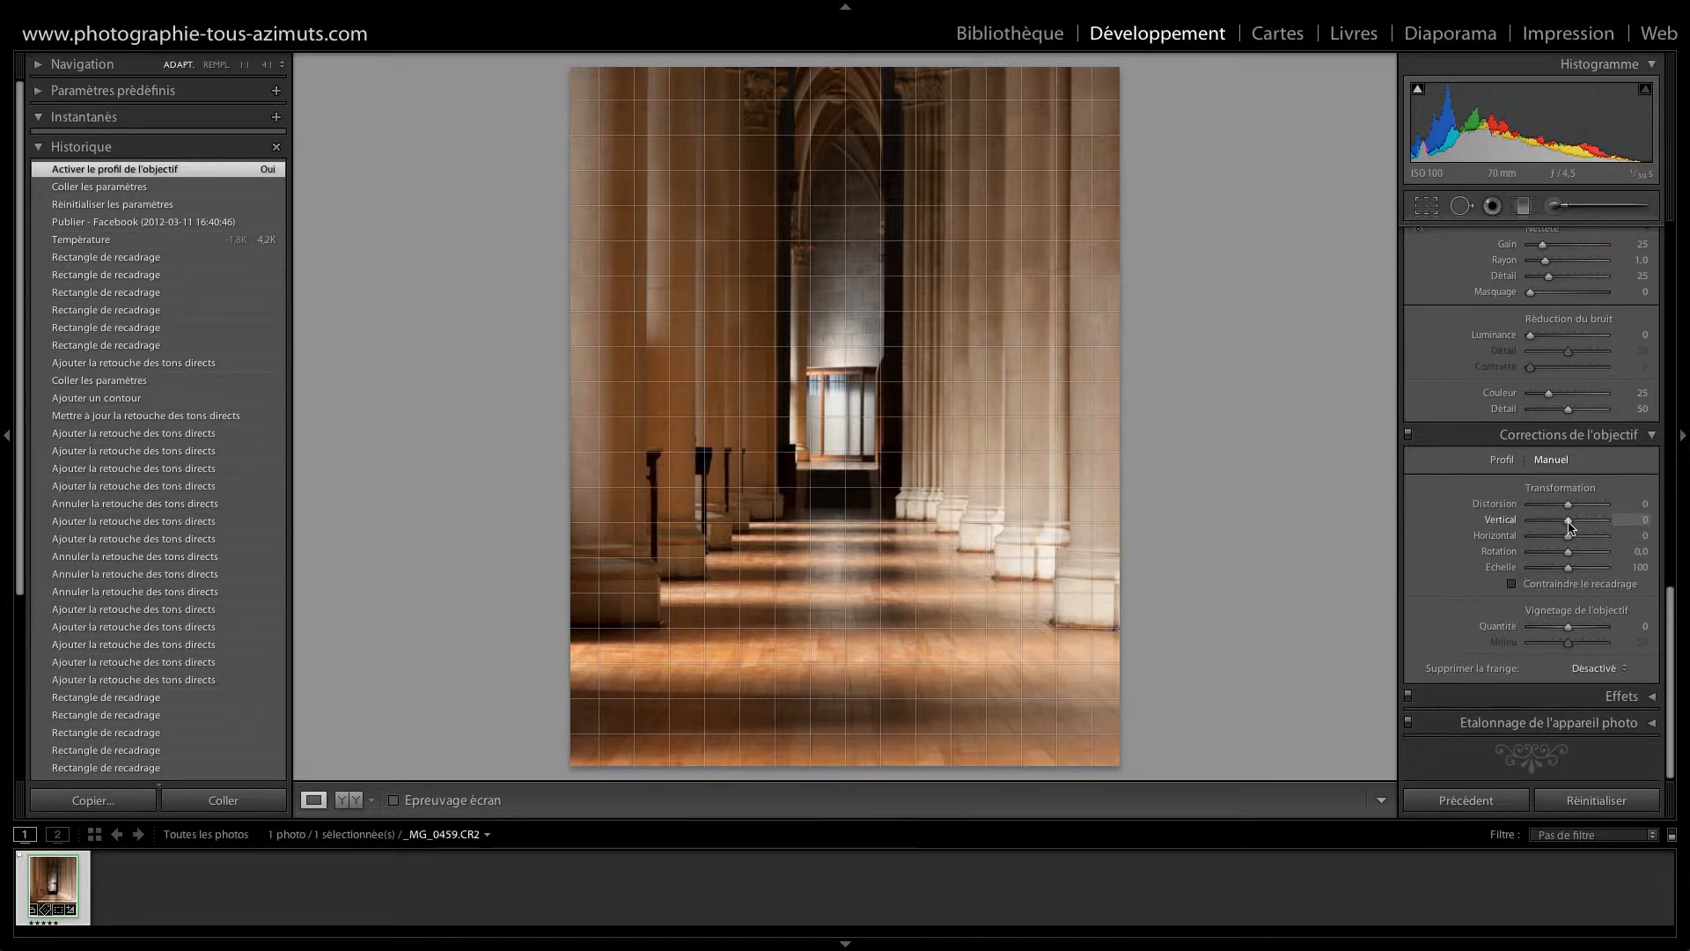
{"action": "left_click_drag", "start_coordinate": [1570, 526], "coordinate": [1572, 526]}
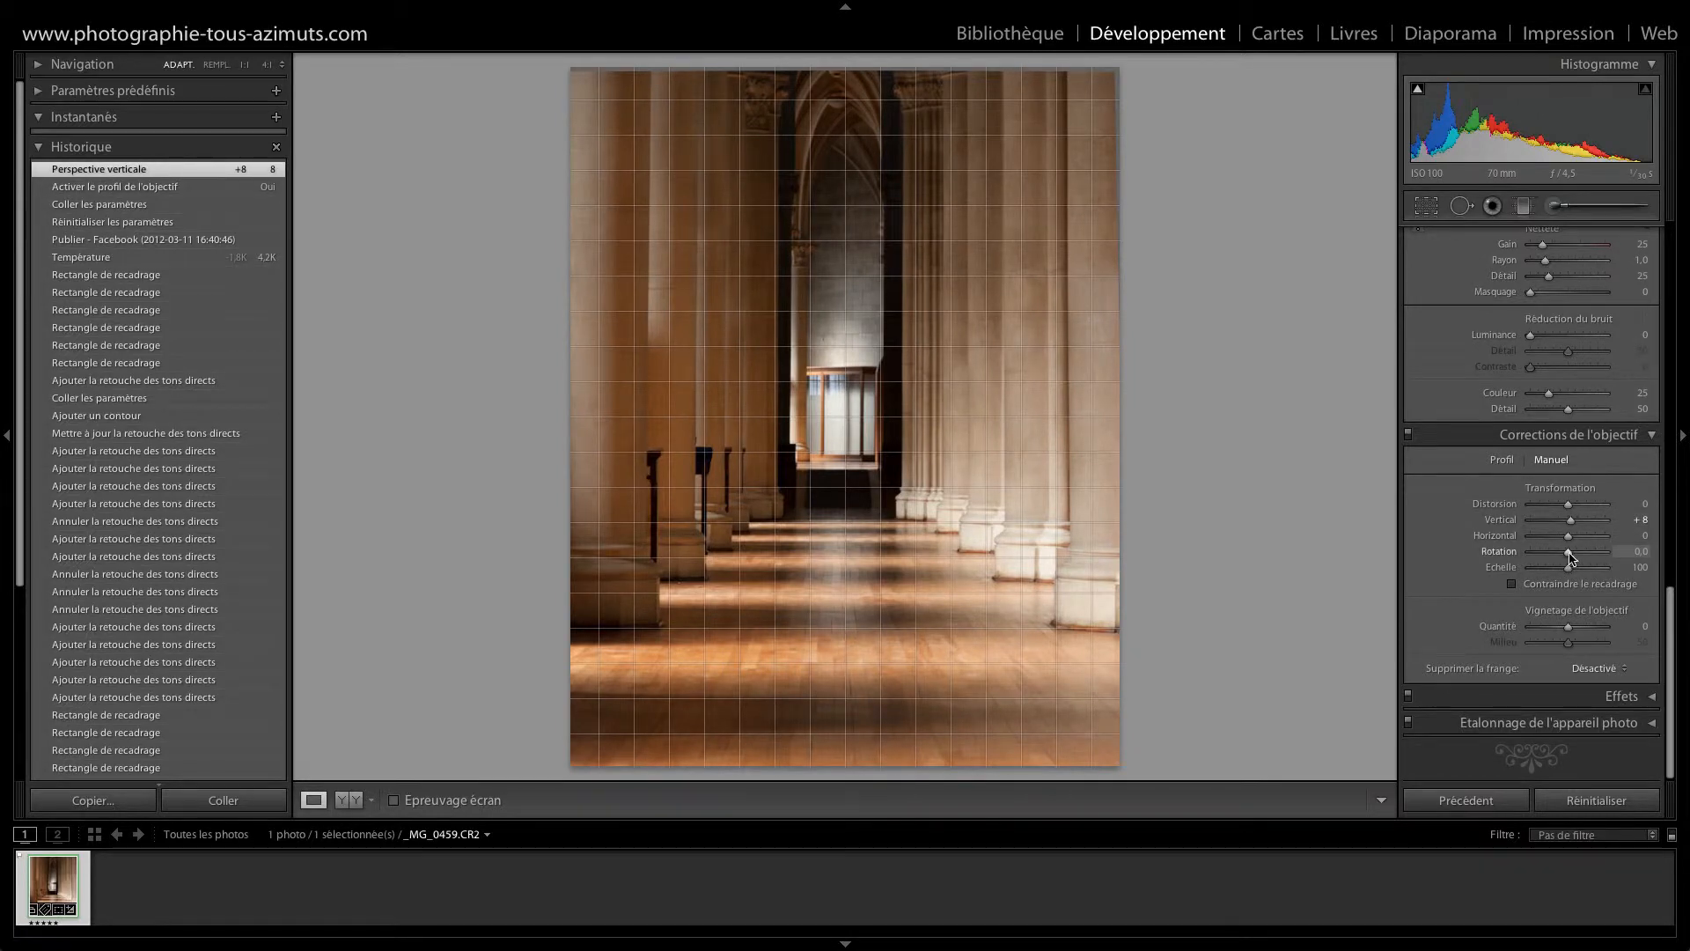
{"action": "left_click_drag", "start_coordinate": [1572, 556], "coordinate": [1571, 557]}
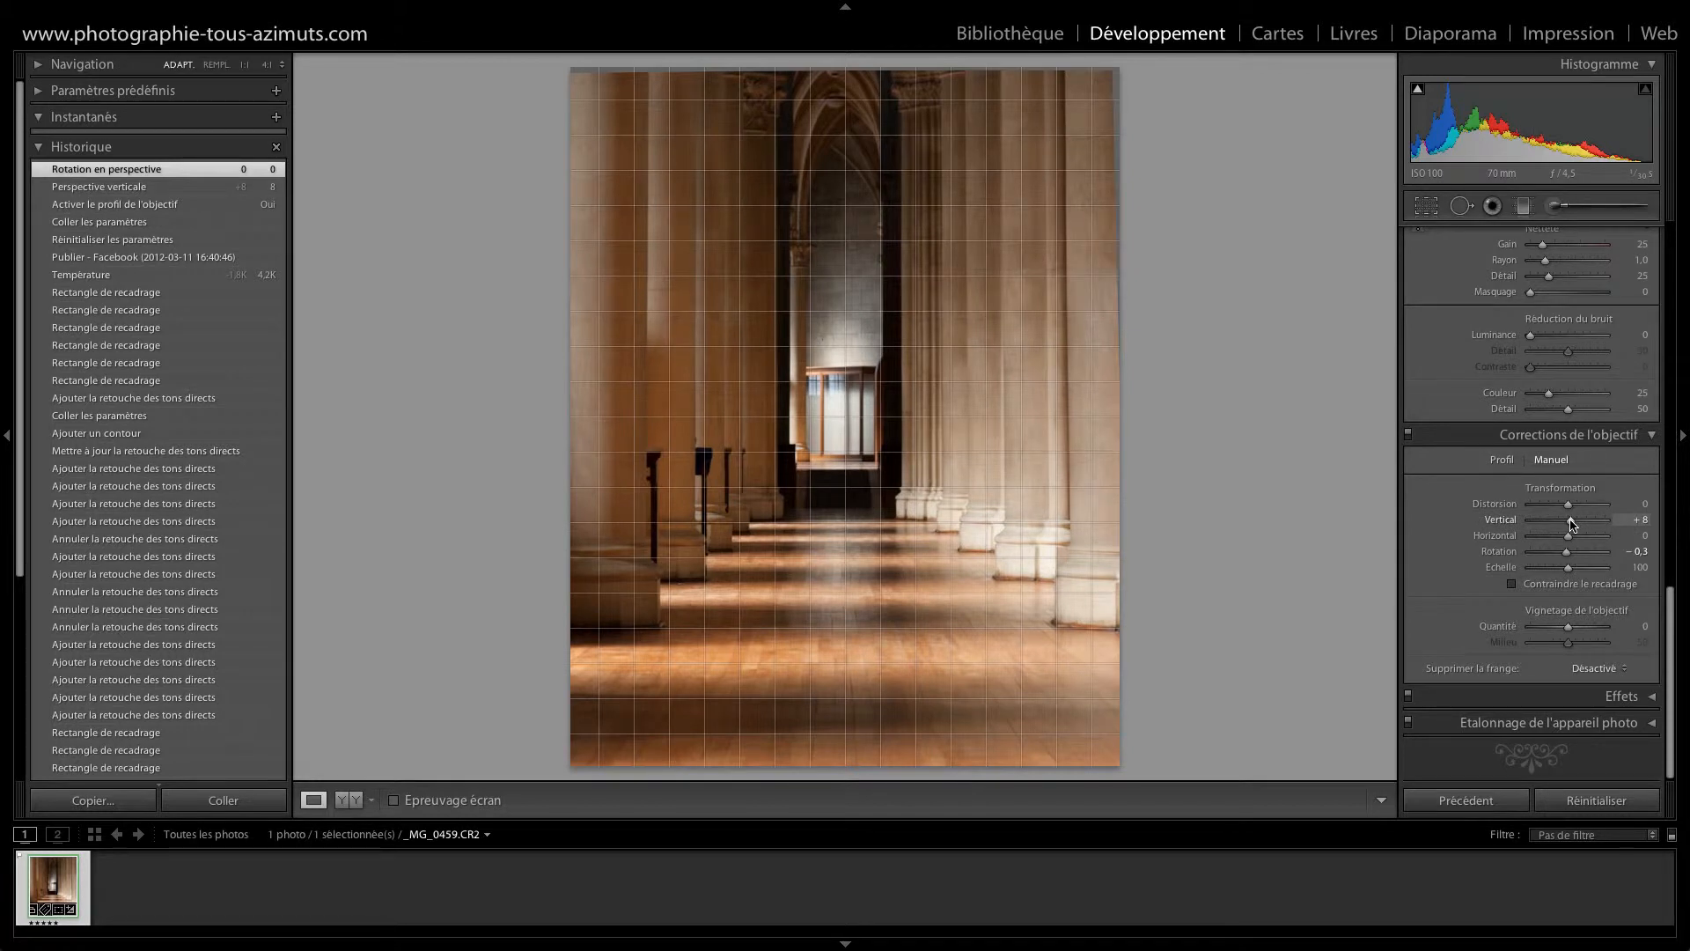
{"action": "left_click_drag", "start_coordinate": [1573, 525], "coordinate": [1569, 524]}
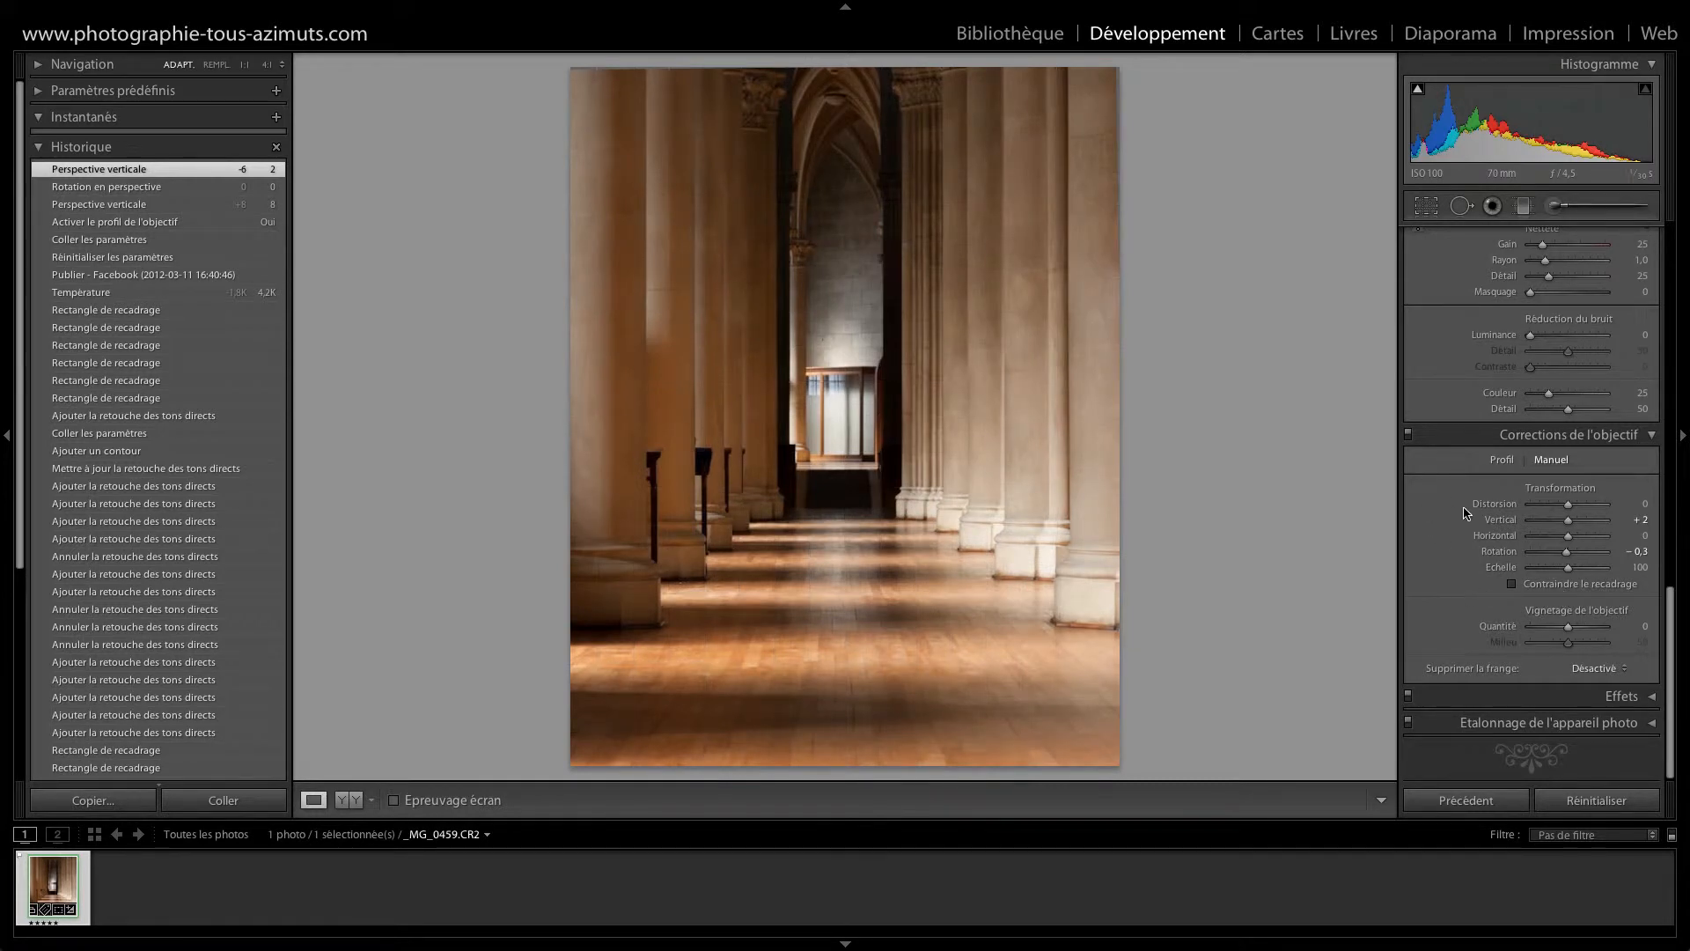
Constrain the crop to the corrected image with Contraindre le recadrage in the manual lens corrections
{"action": "left_click", "coordinate": [1502, 460]}
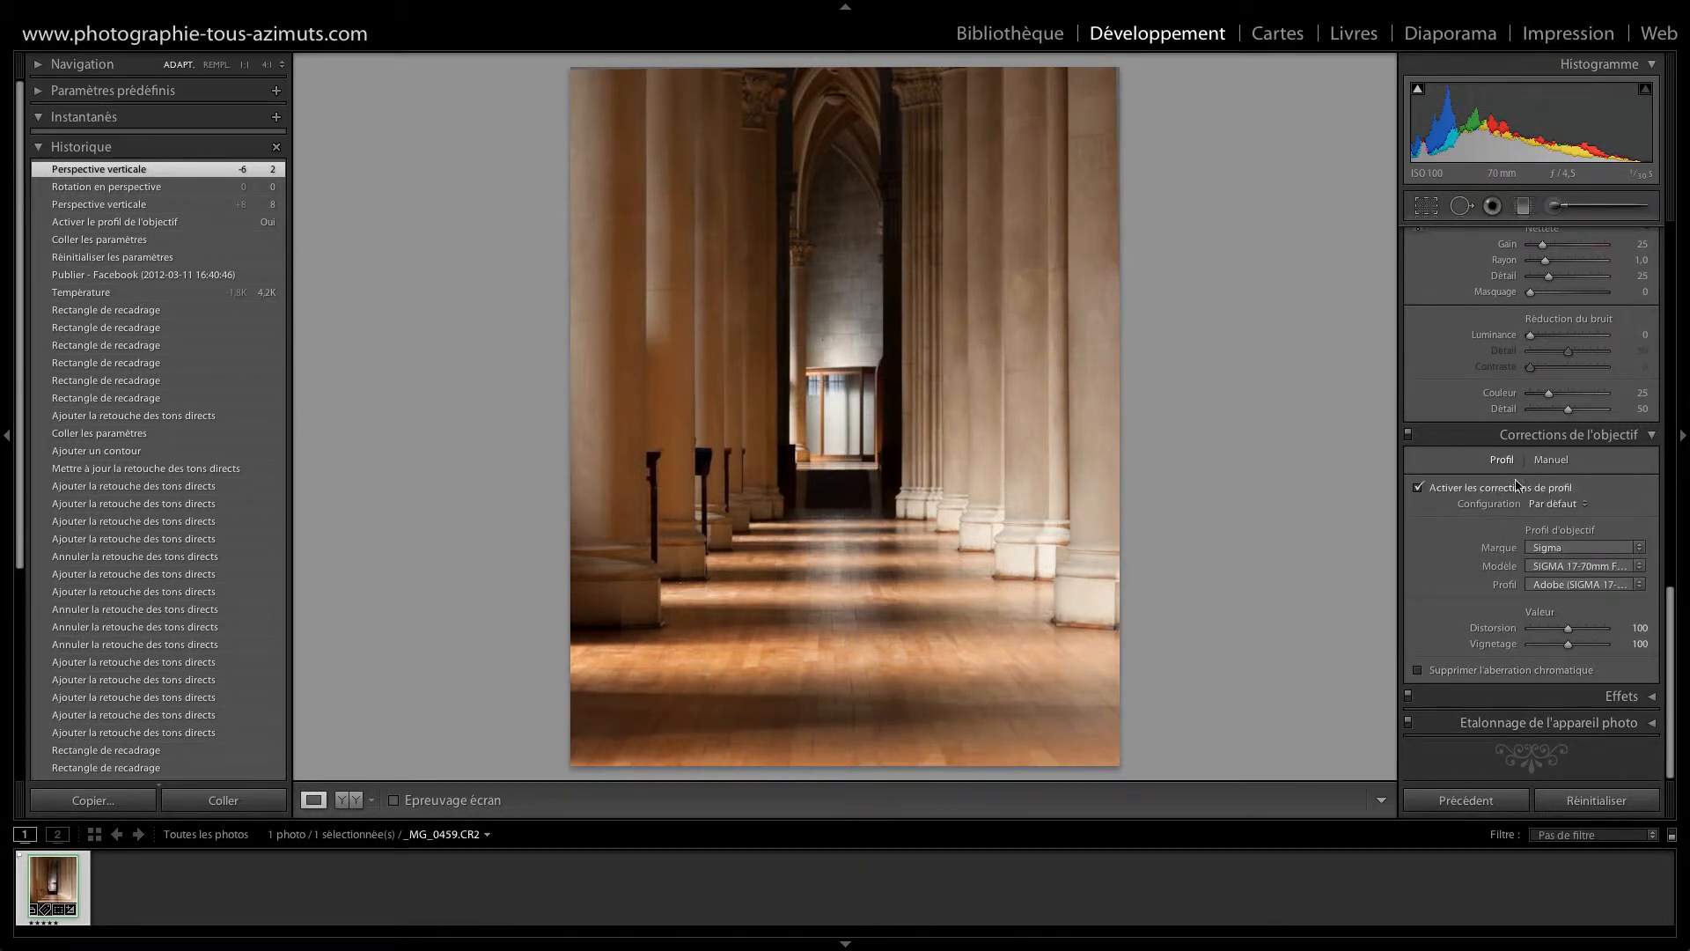
{"action": "left_click", "coordinate": [1544, 461]}
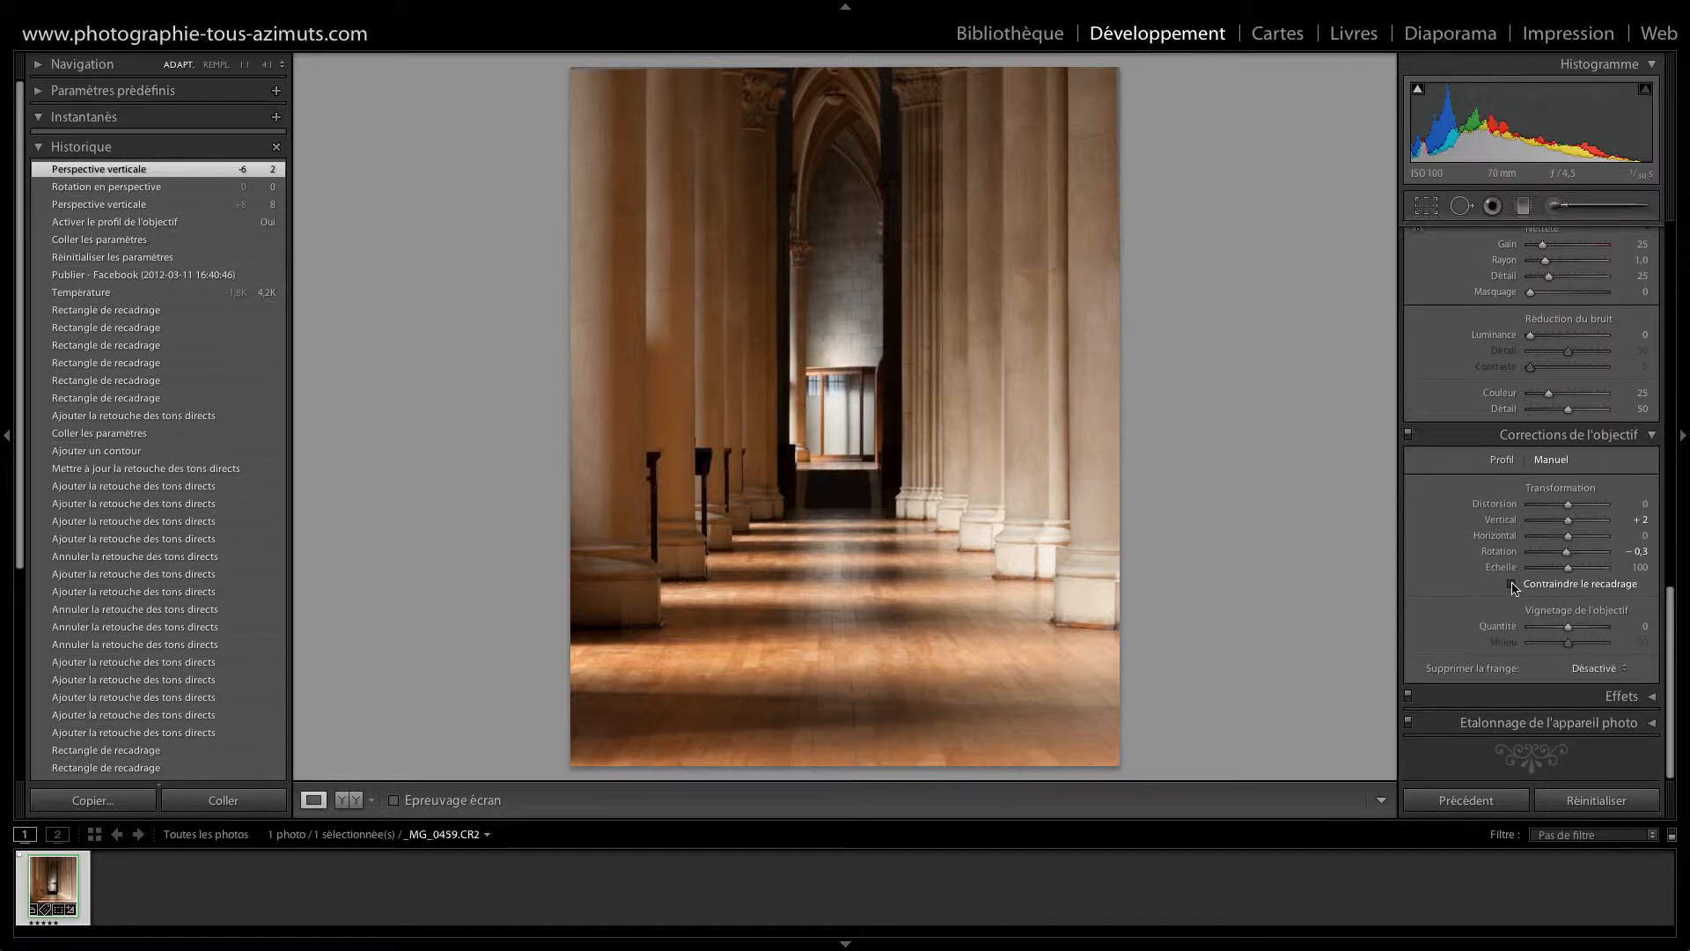
{"action": "left_click", "coordinate": [1514, 585]}
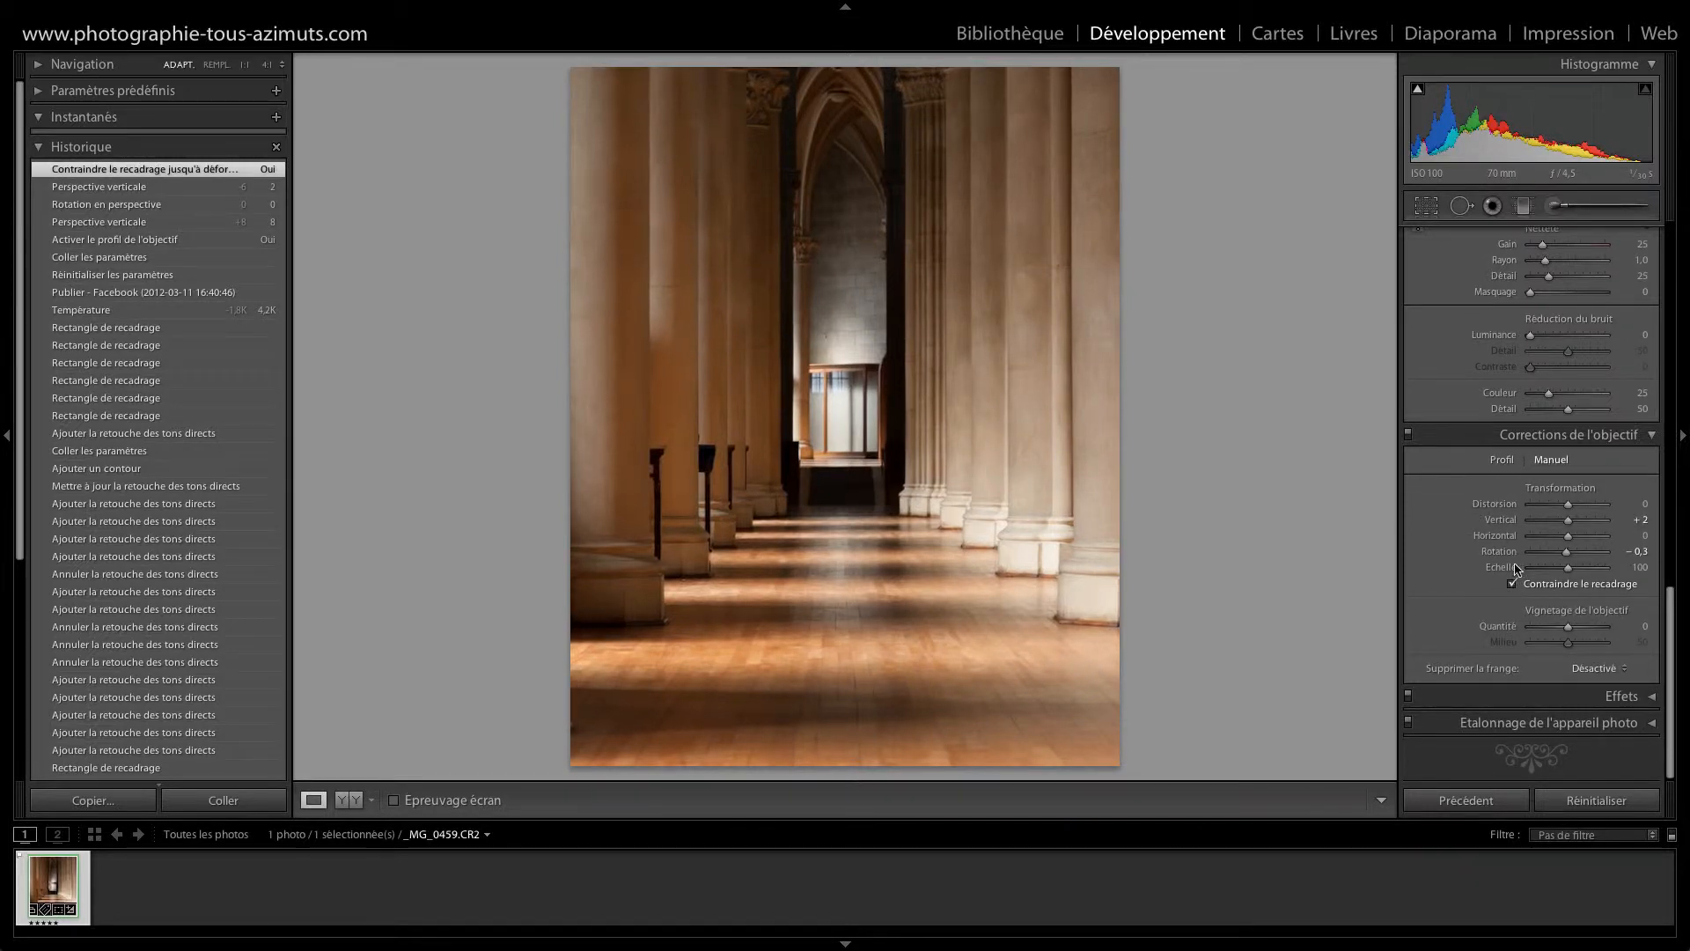
Examine the list of Sigma lens models available for the profile correction, leaving the selected model in place
{"action": "left_click", "coordinate": [1508, 463]}
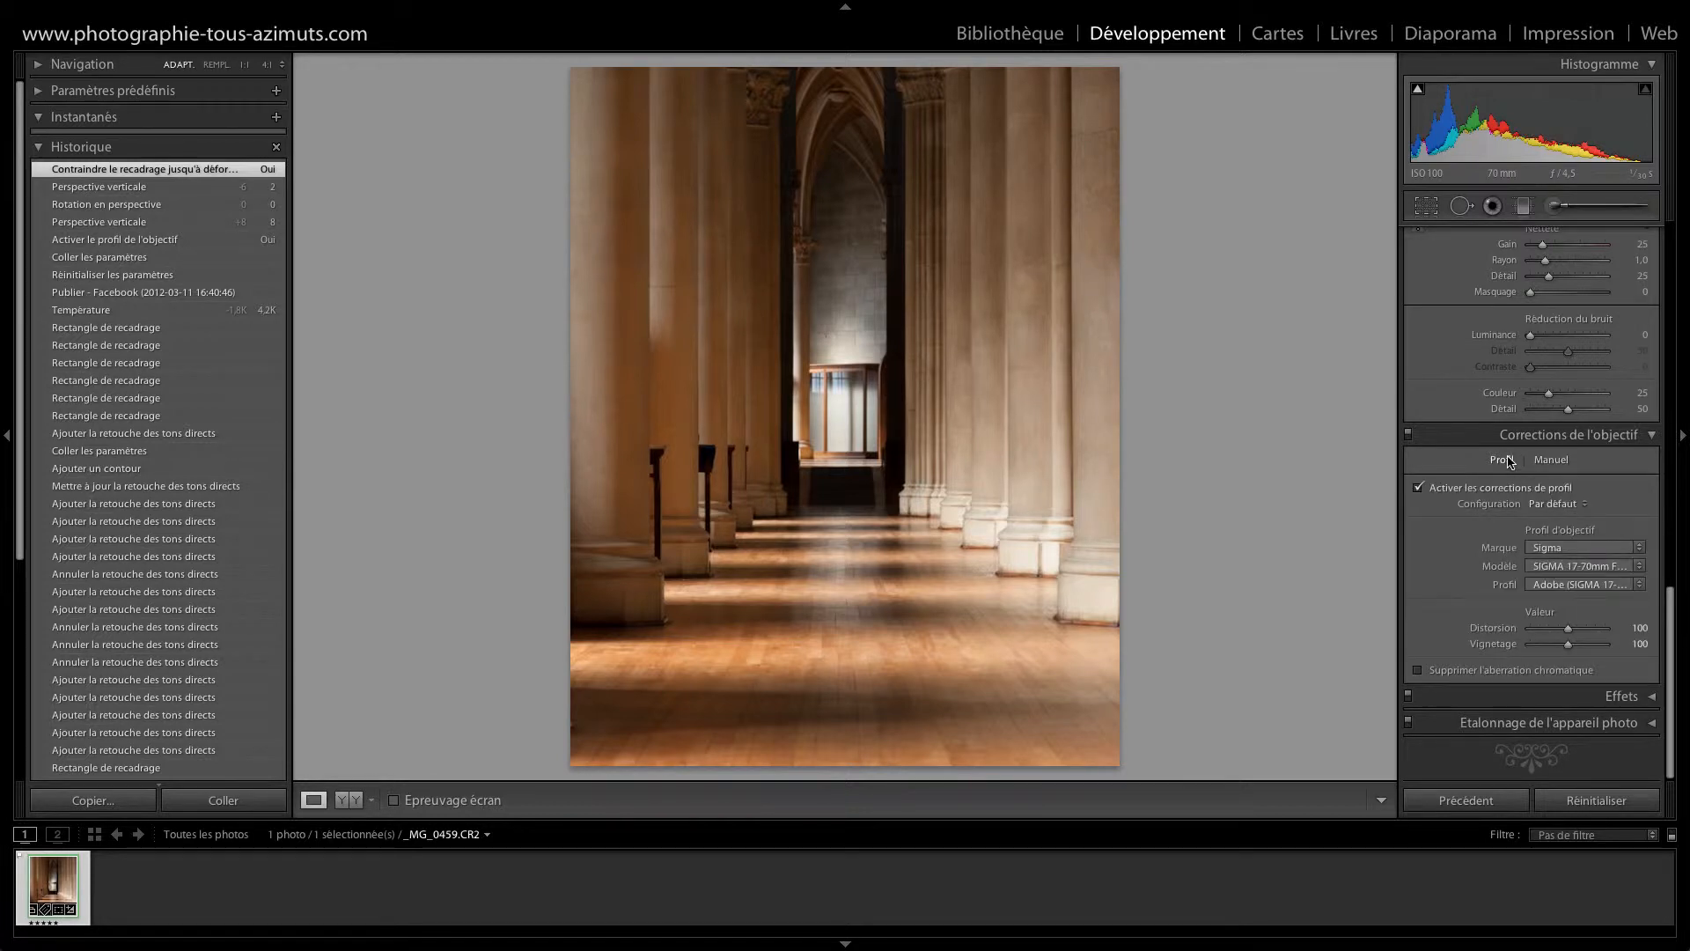
{"action": "left_click", "coordinate": [1560, 568]}
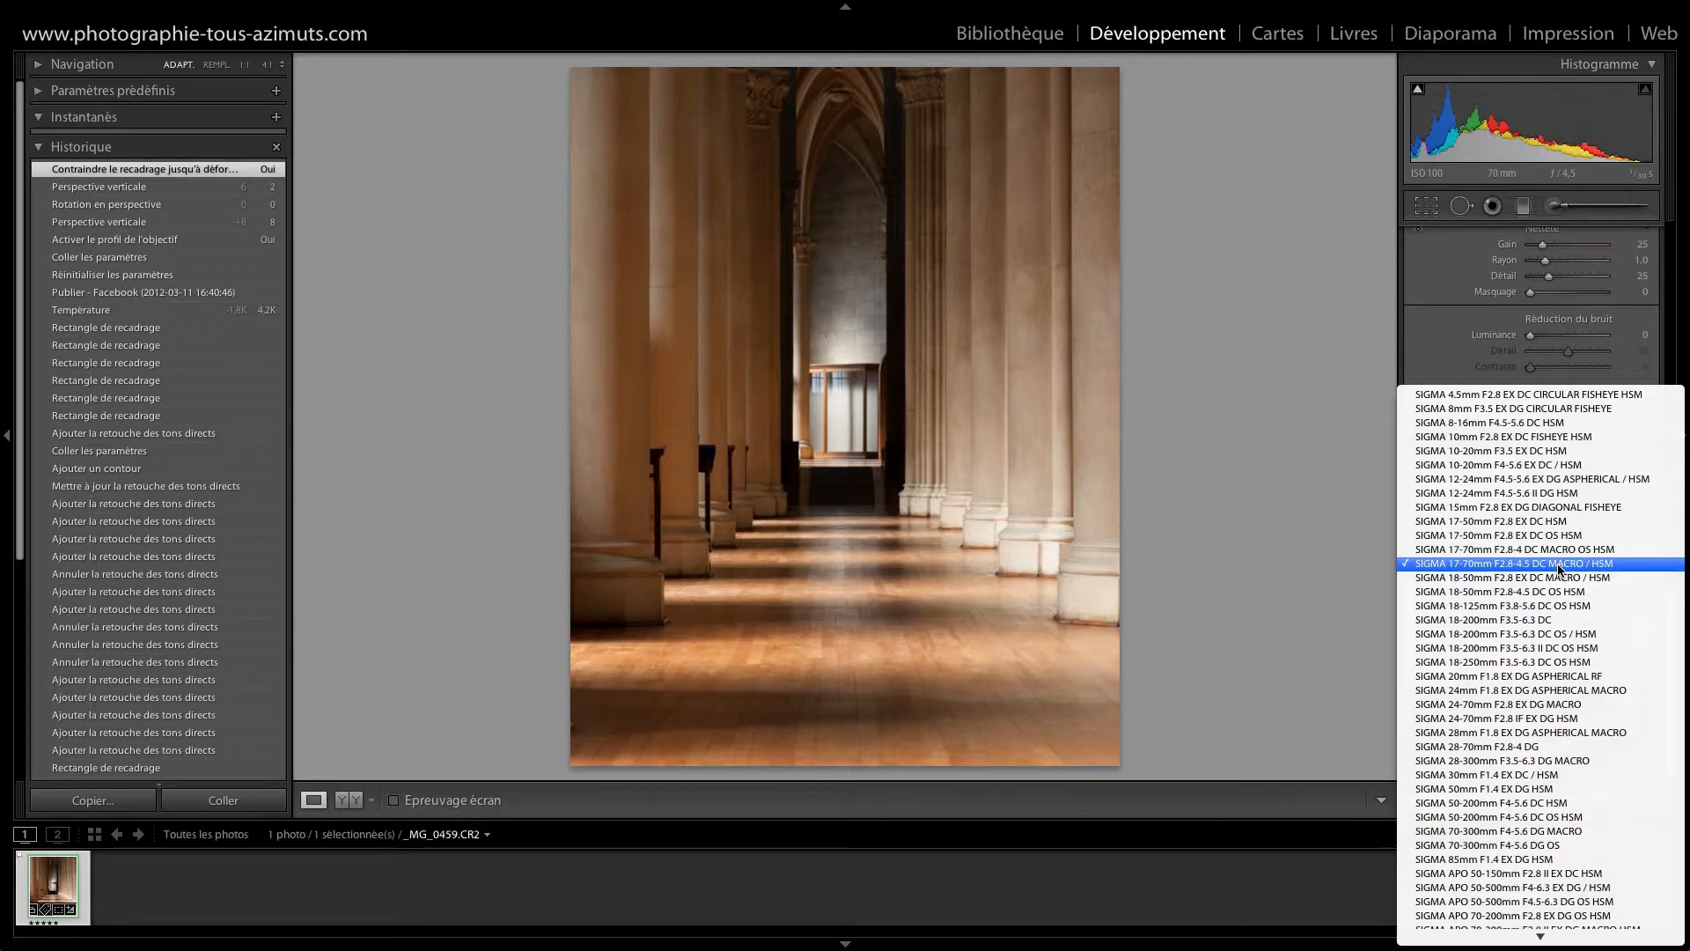
{"action": "left_click", "coordinate": [1322, 559]}
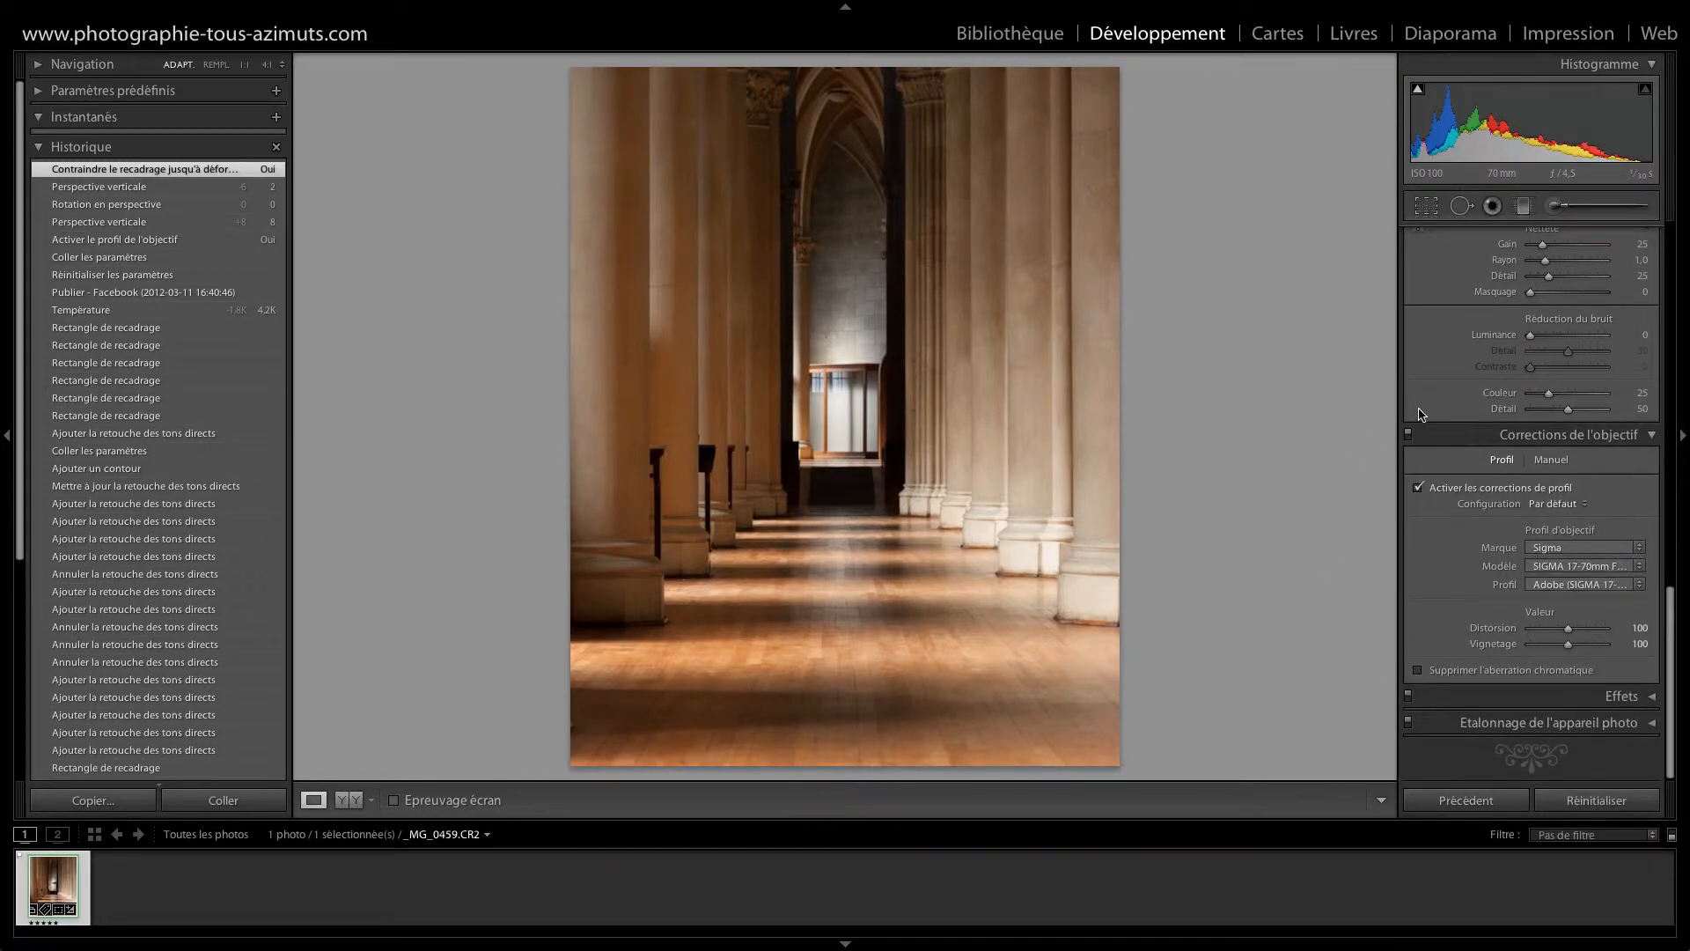
Try Clarté at +26, compare the photo with and without it, and undo the change
{"action": "scroll", "coordinate": [1420, 414], "scroll_direction": "up", "scroll_amount": 5}
{"action": "scroll", "coordinate": [1419, 414], "scroll_direction": "up", "scroll_amount": 8}
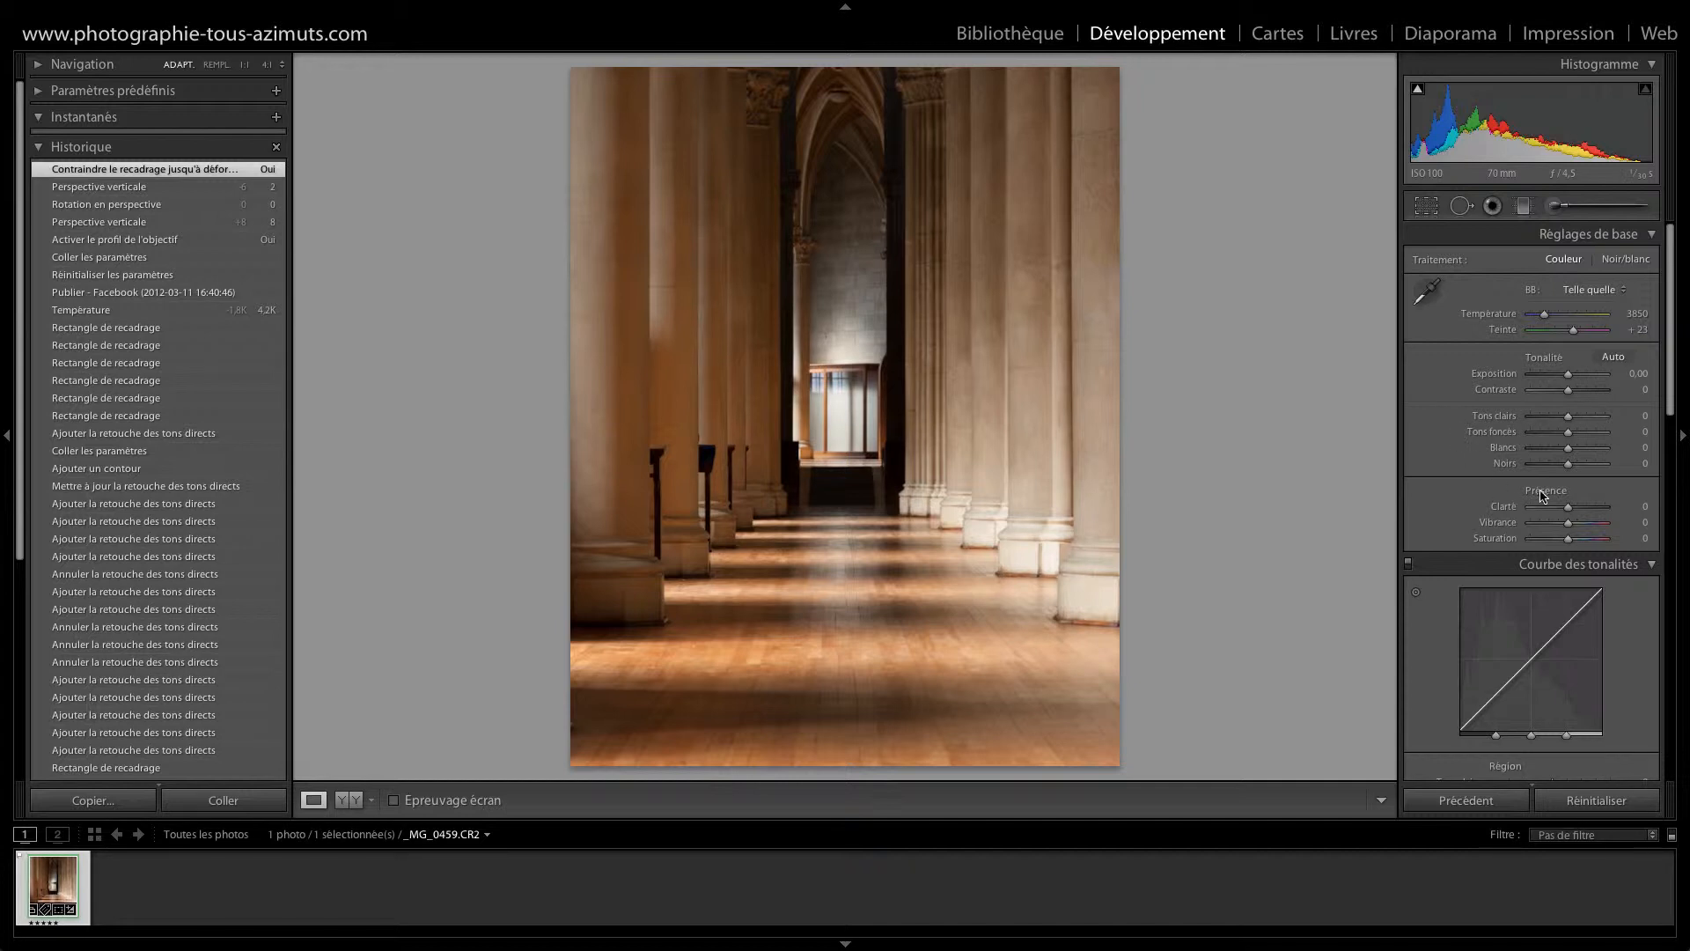
{"action": "left_click_drag", "start_coordinate": [1569, 509], "coordinate": [1574, 509]}
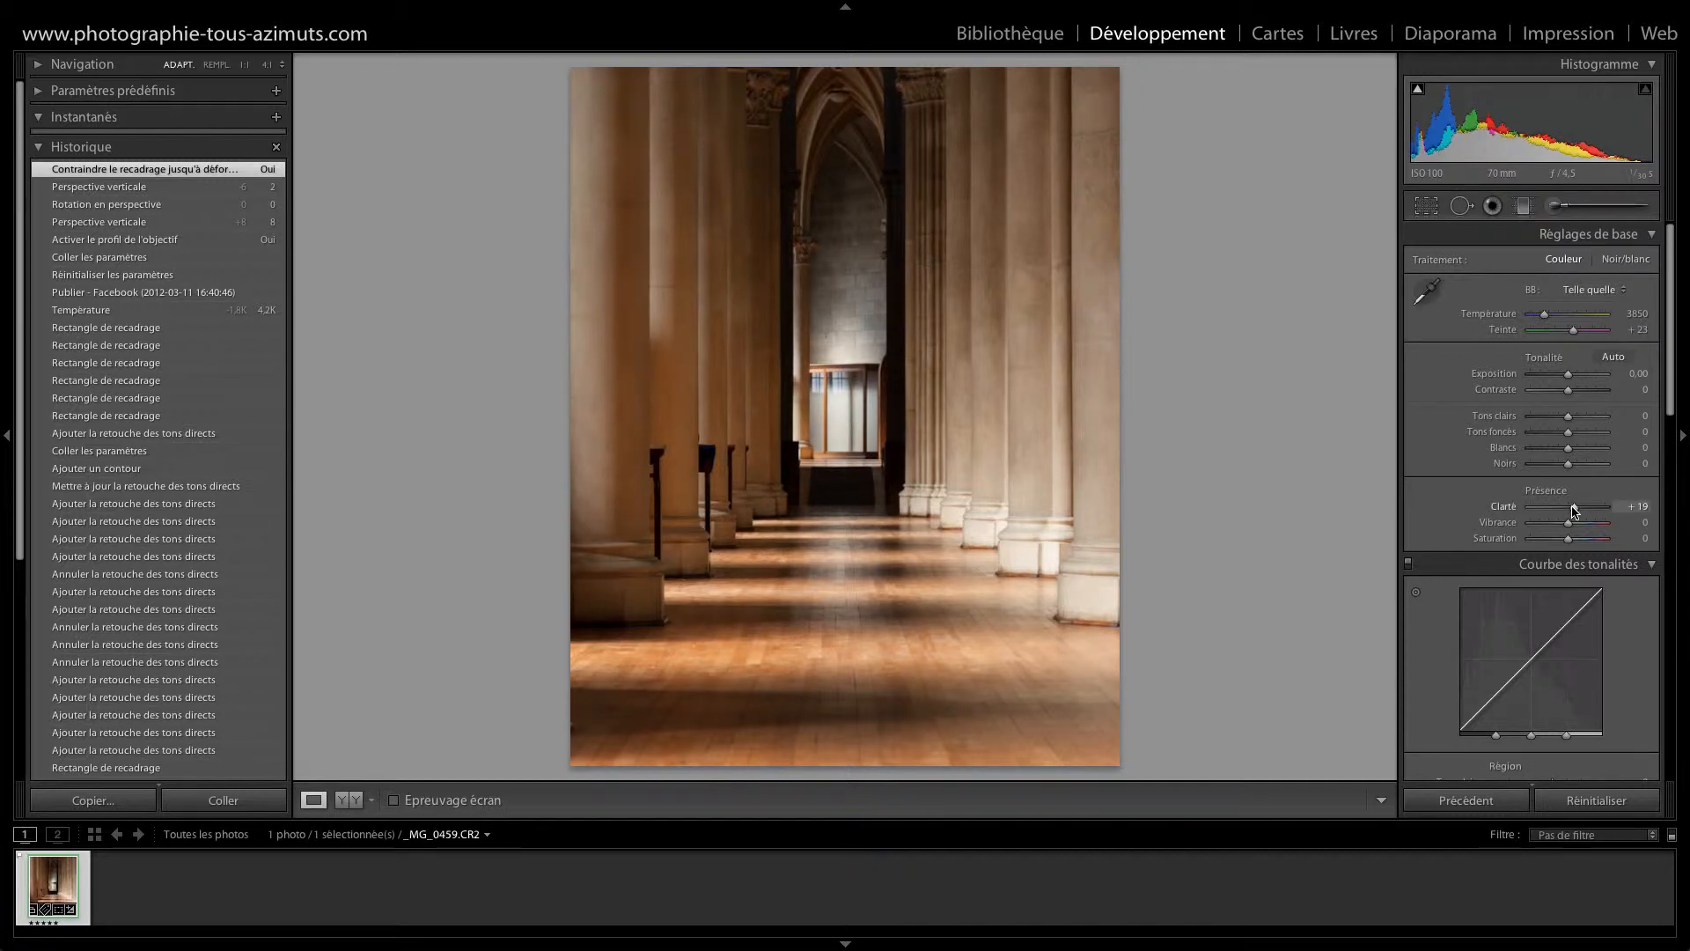
{"action": "left_click_drag", "start_coordinate": [1574, 509], "coordinate": [1576, 511]}
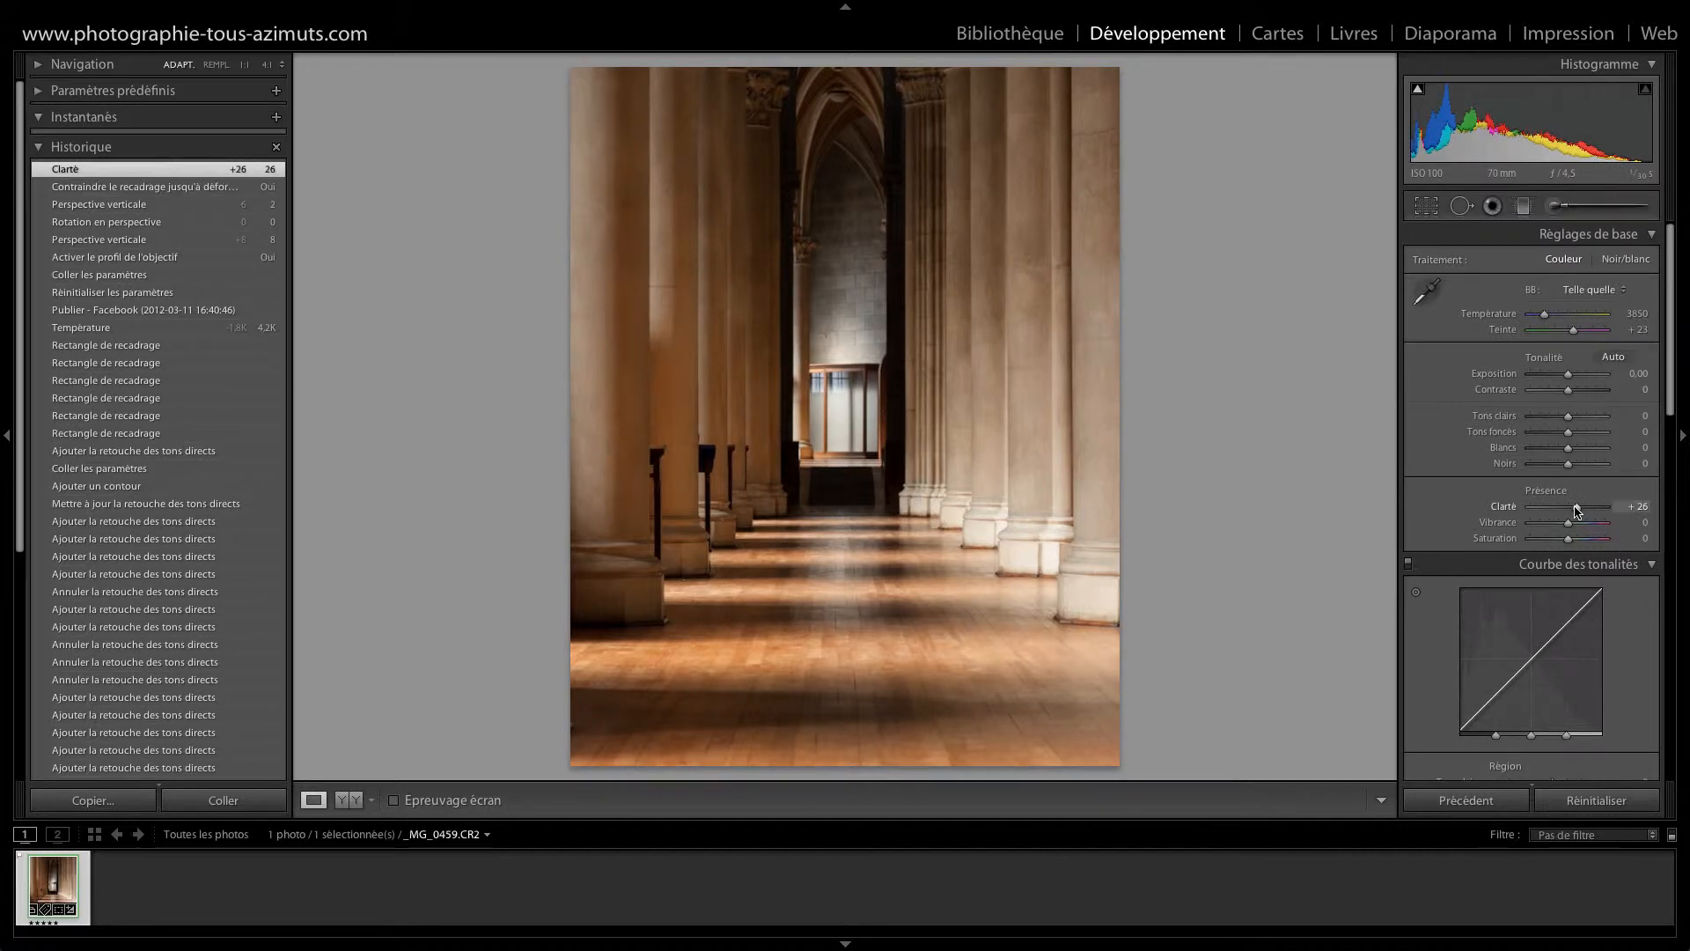
{"action": "key", "text": "ctrl+z"}
{"action": "key", "text": "ctrl+y"}
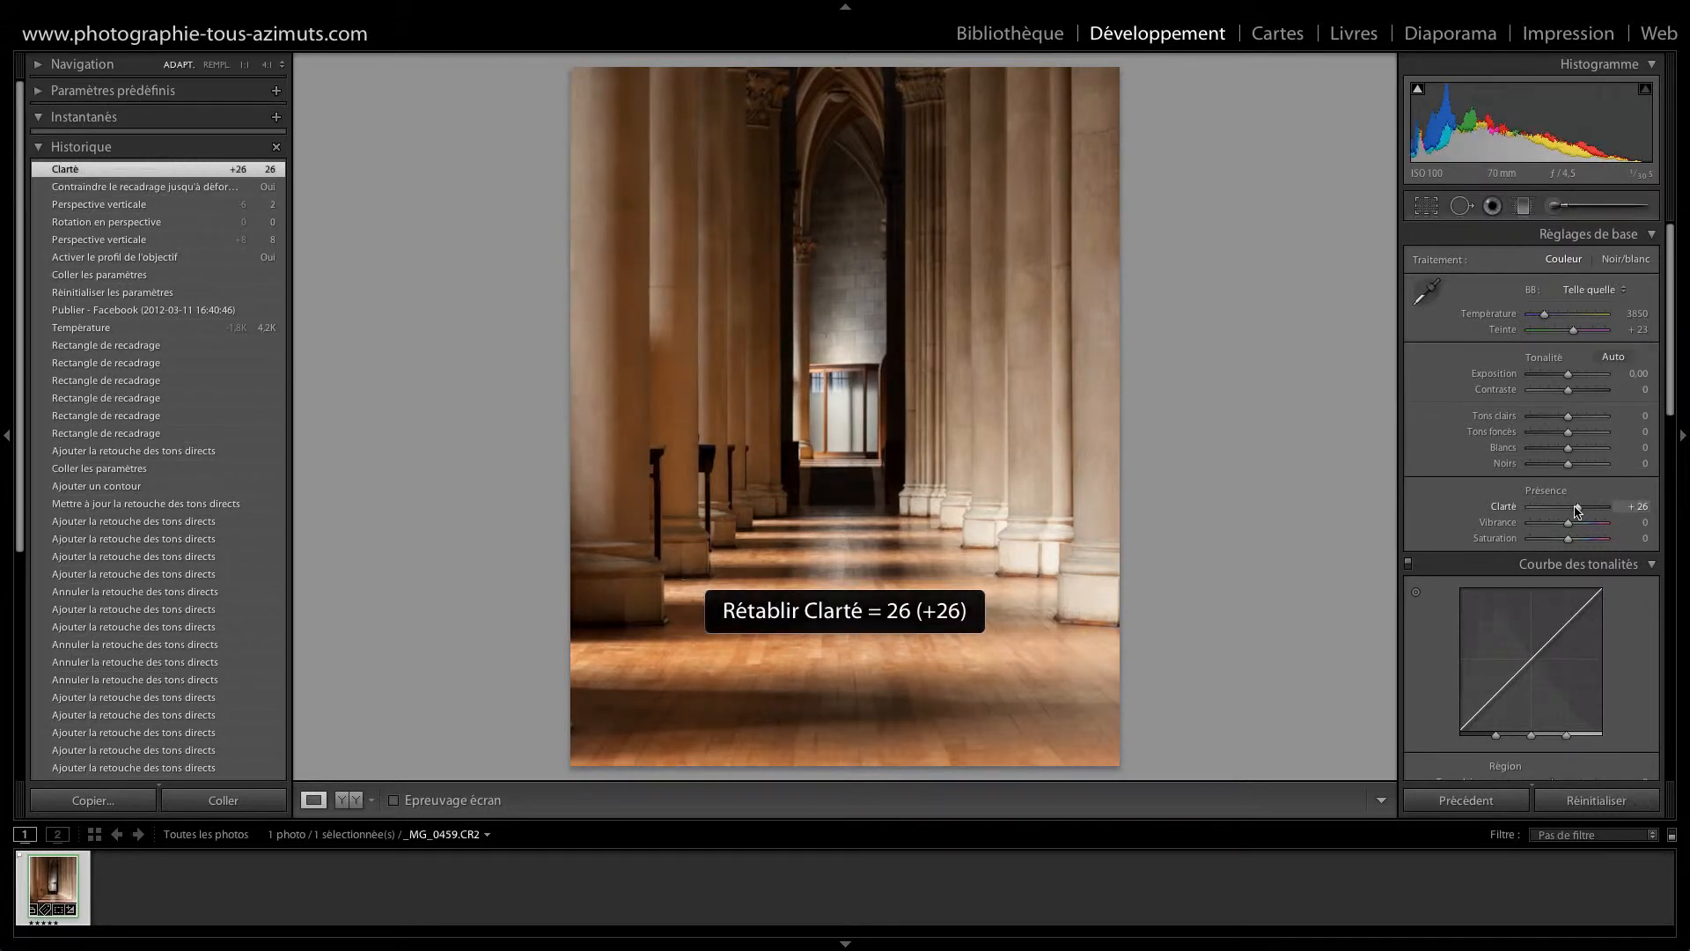
{"action": "key", "text": "ctrl+z"}
{"action": "key", "text": "ctrl+y"}
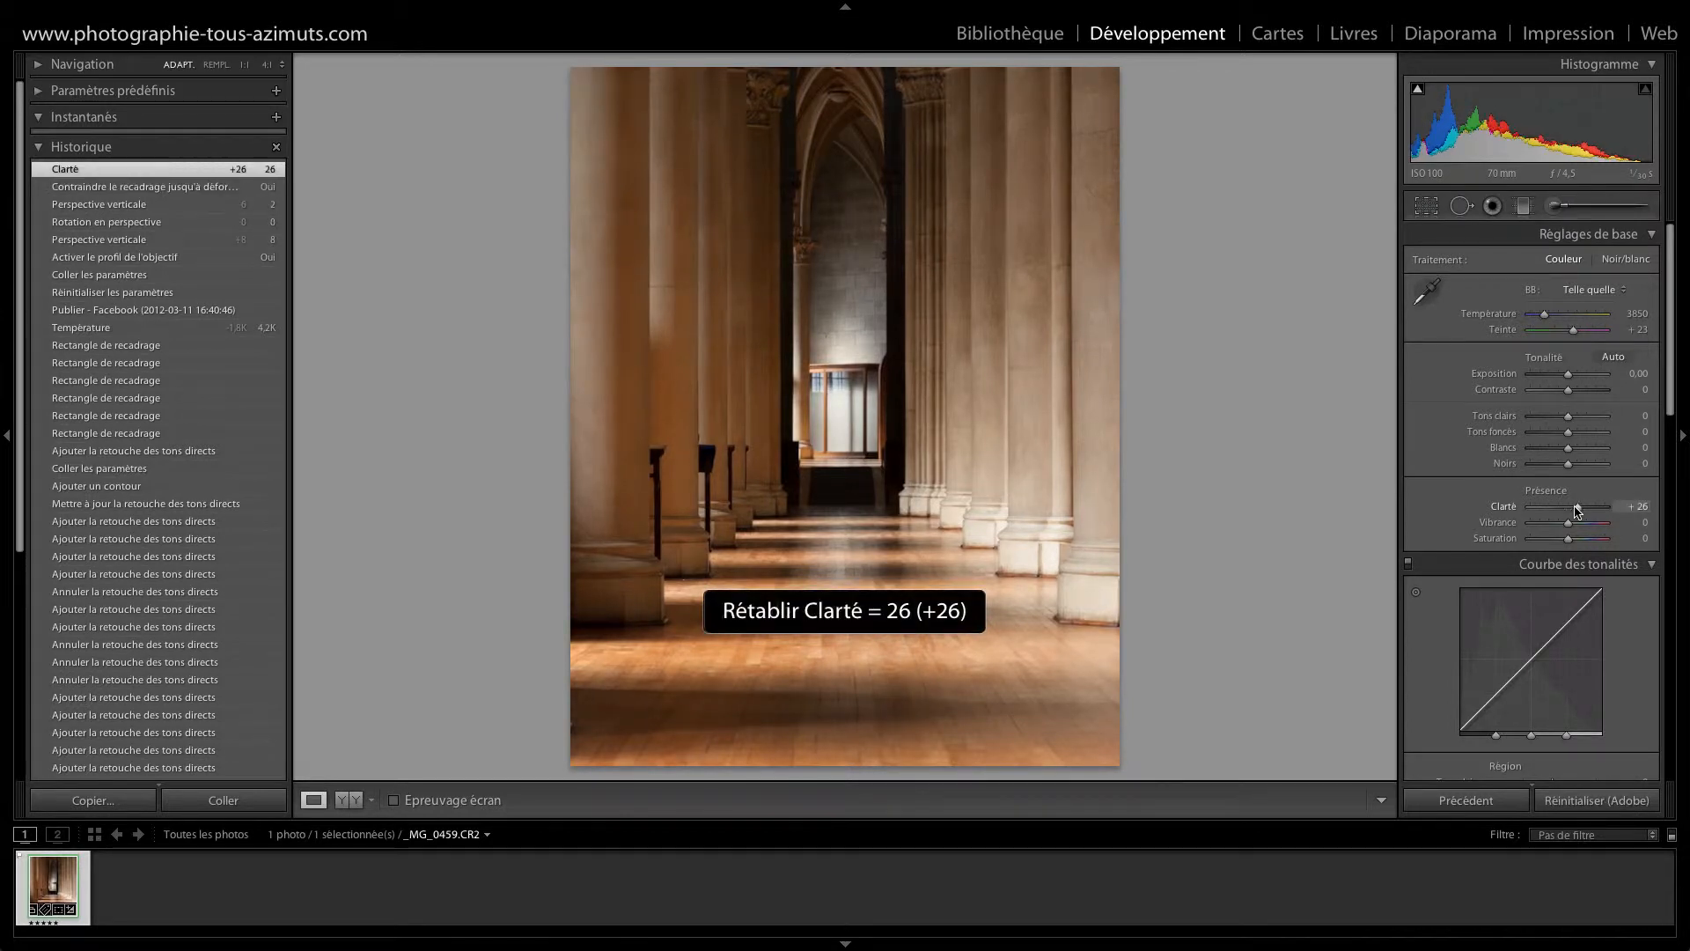
{"action": "key", "text": "ctrl+z"}
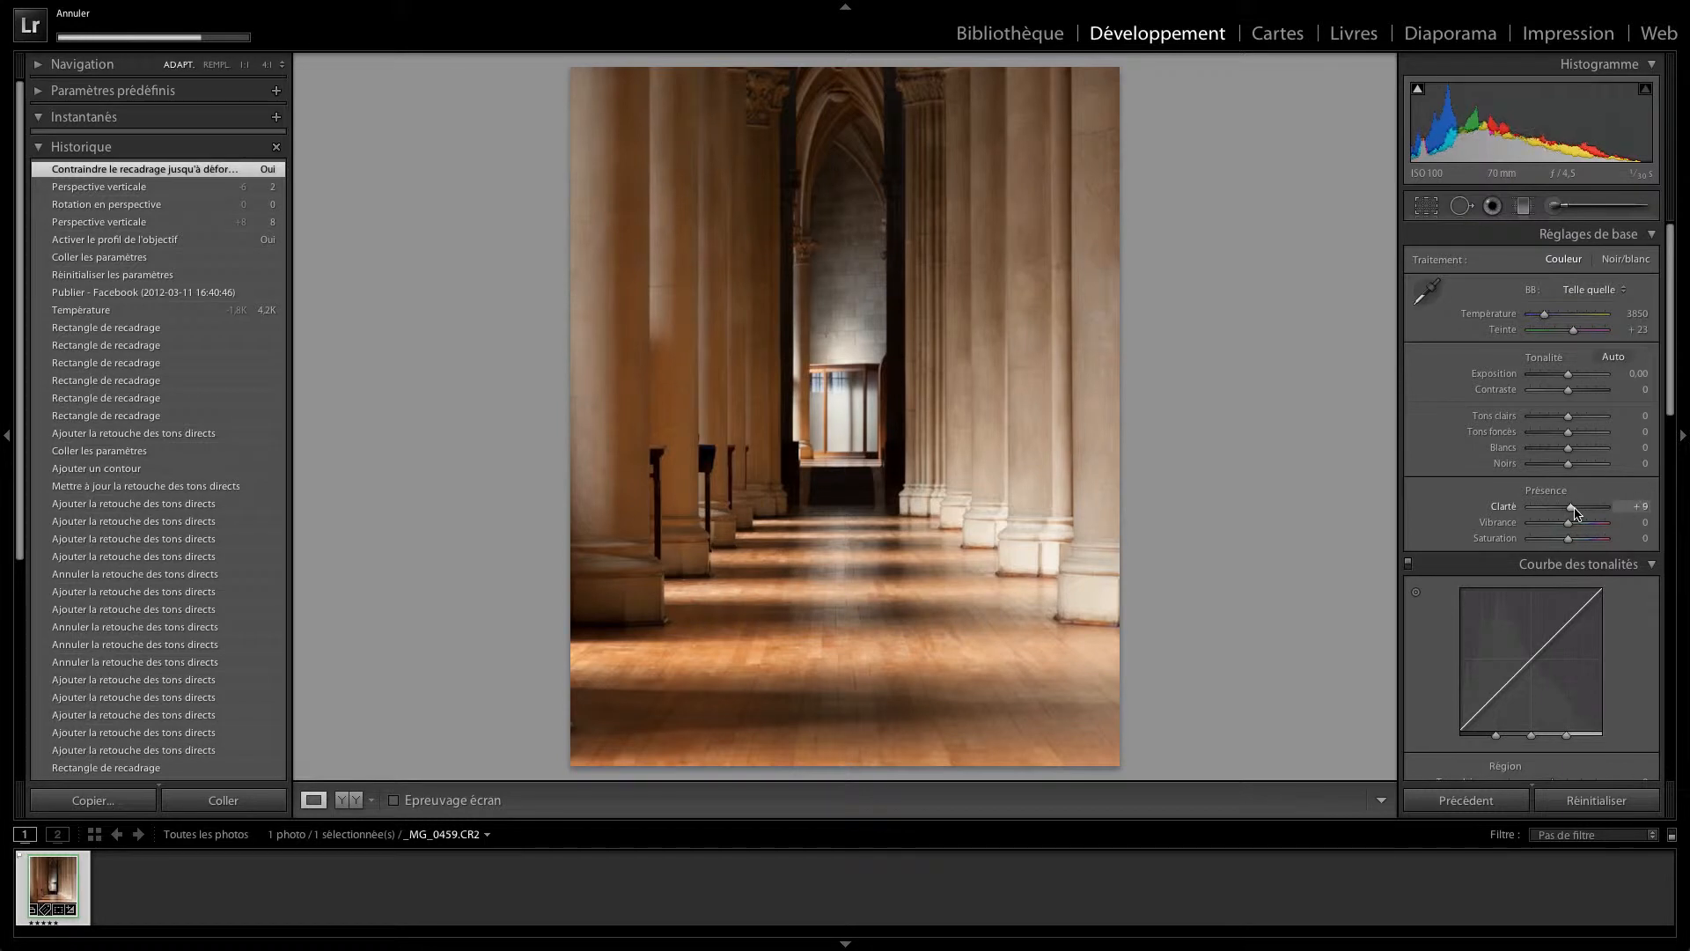
Set Clarté to +21, comparing the photo with and without it, and raise Blancs to +36
{"action": "left_click_drag", "start_coordinate": [1575, 513], "coordinate": [1579, 513]}
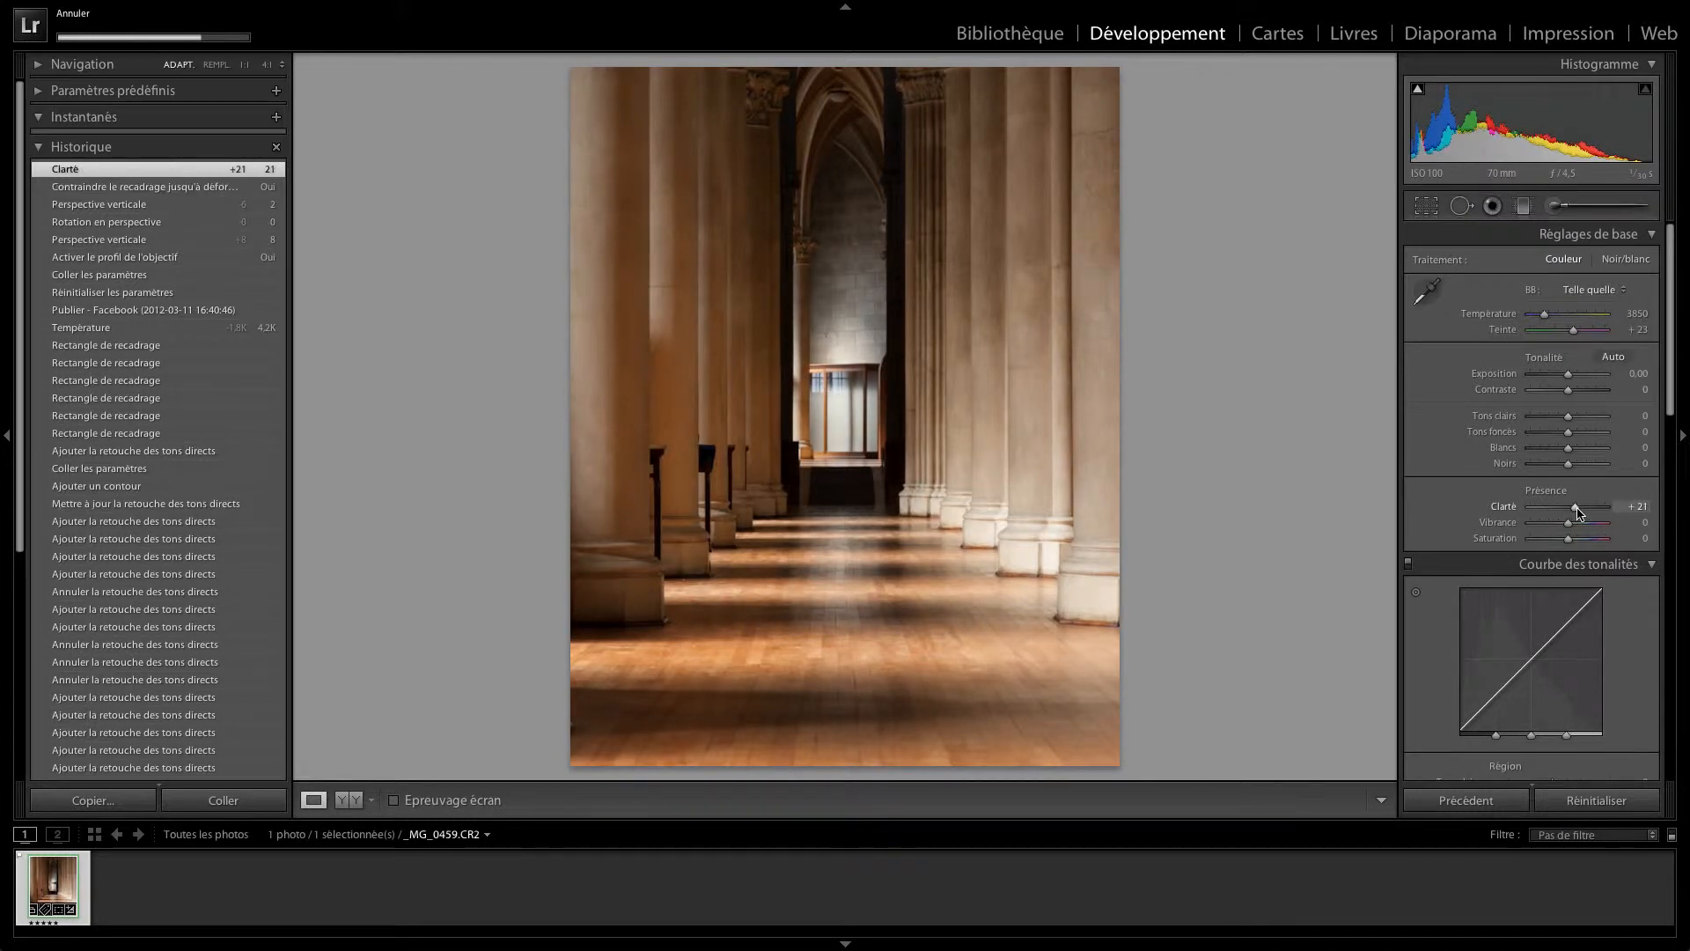
{"action": "key", "text": "ctrl+z"}
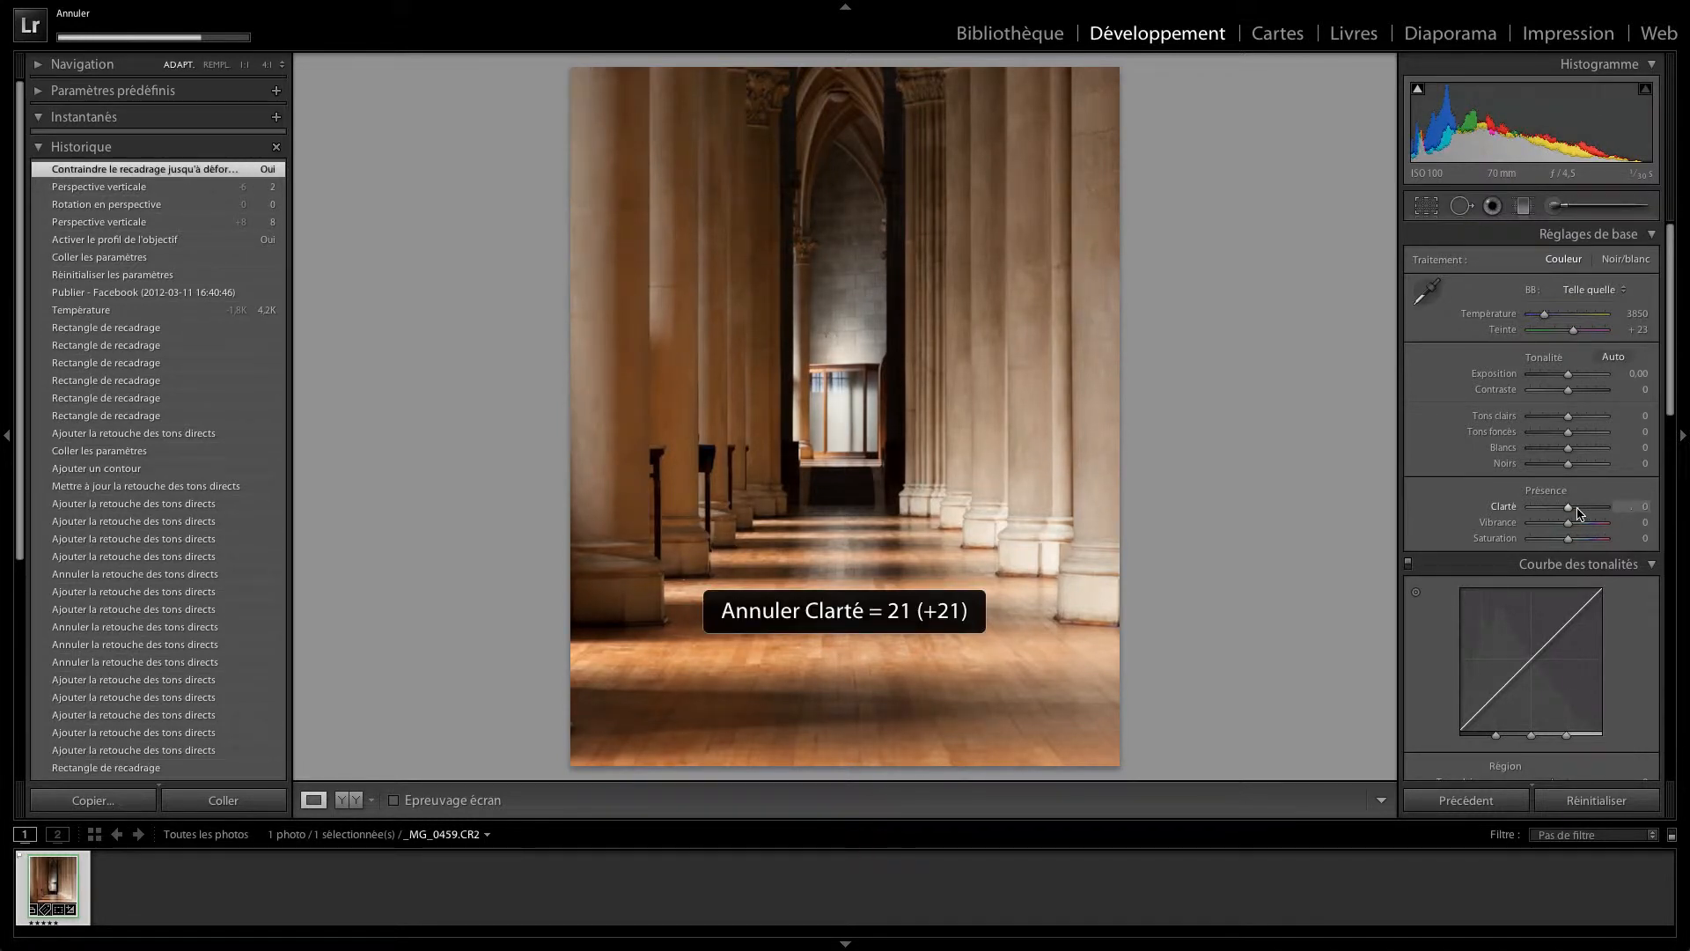
{"action": "key", "text": "ctrl+y"}
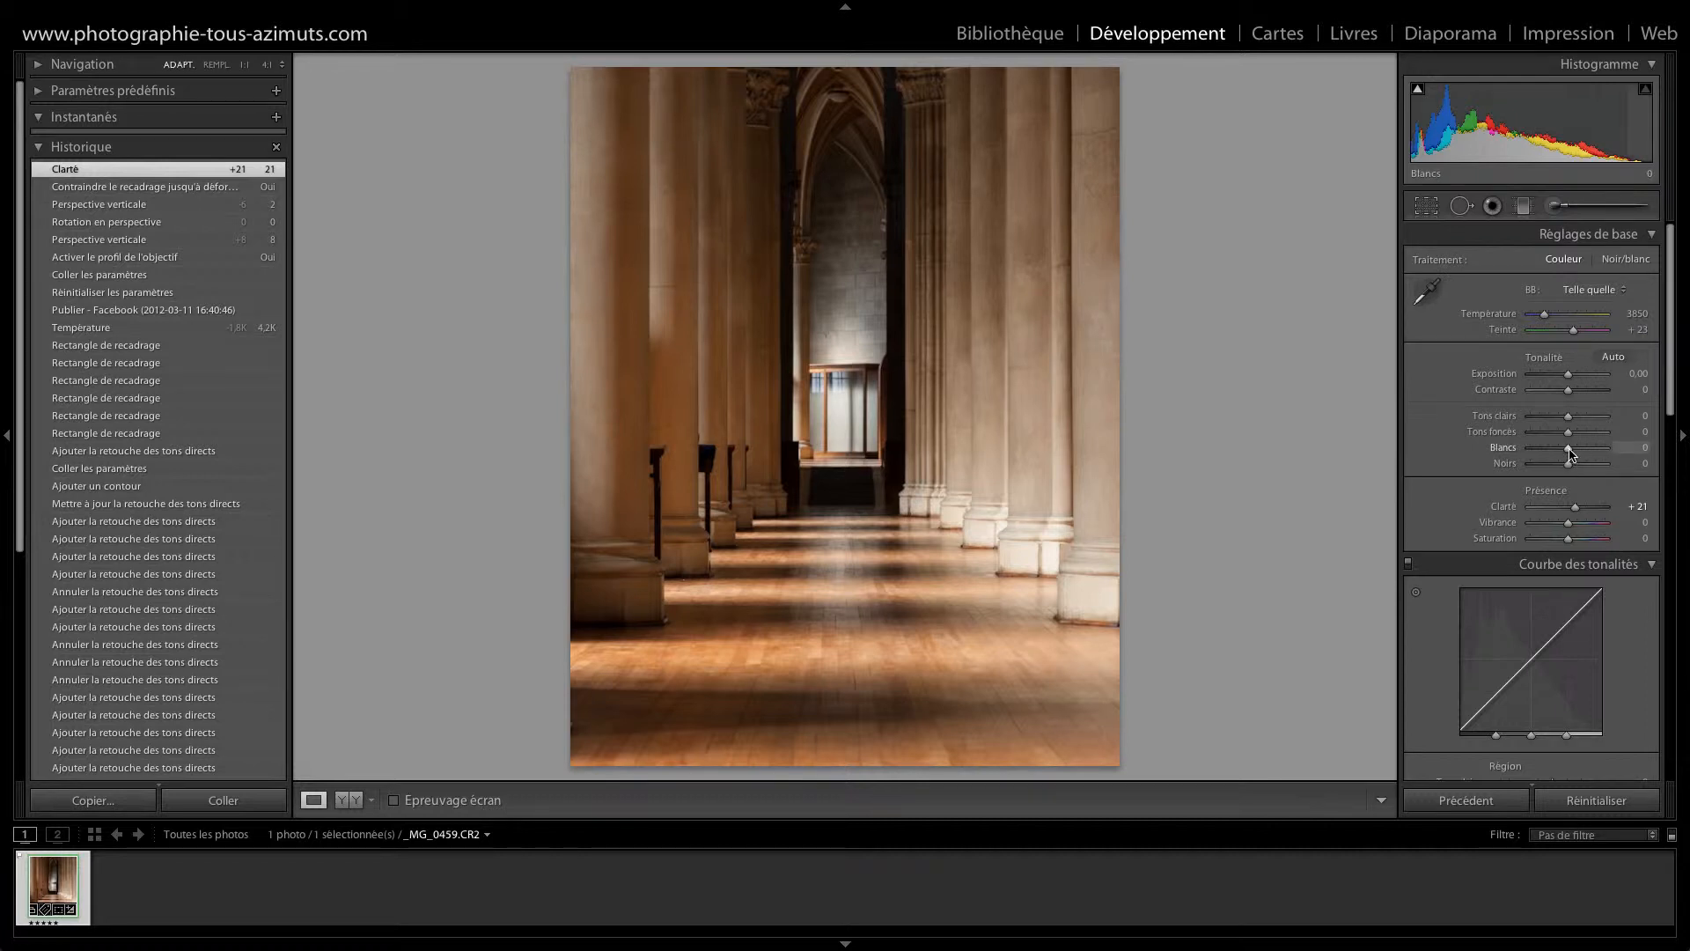
{"action": "left_click_drag", "start_coordinate": [1571, 452], "coordinate": [1582, 452]}
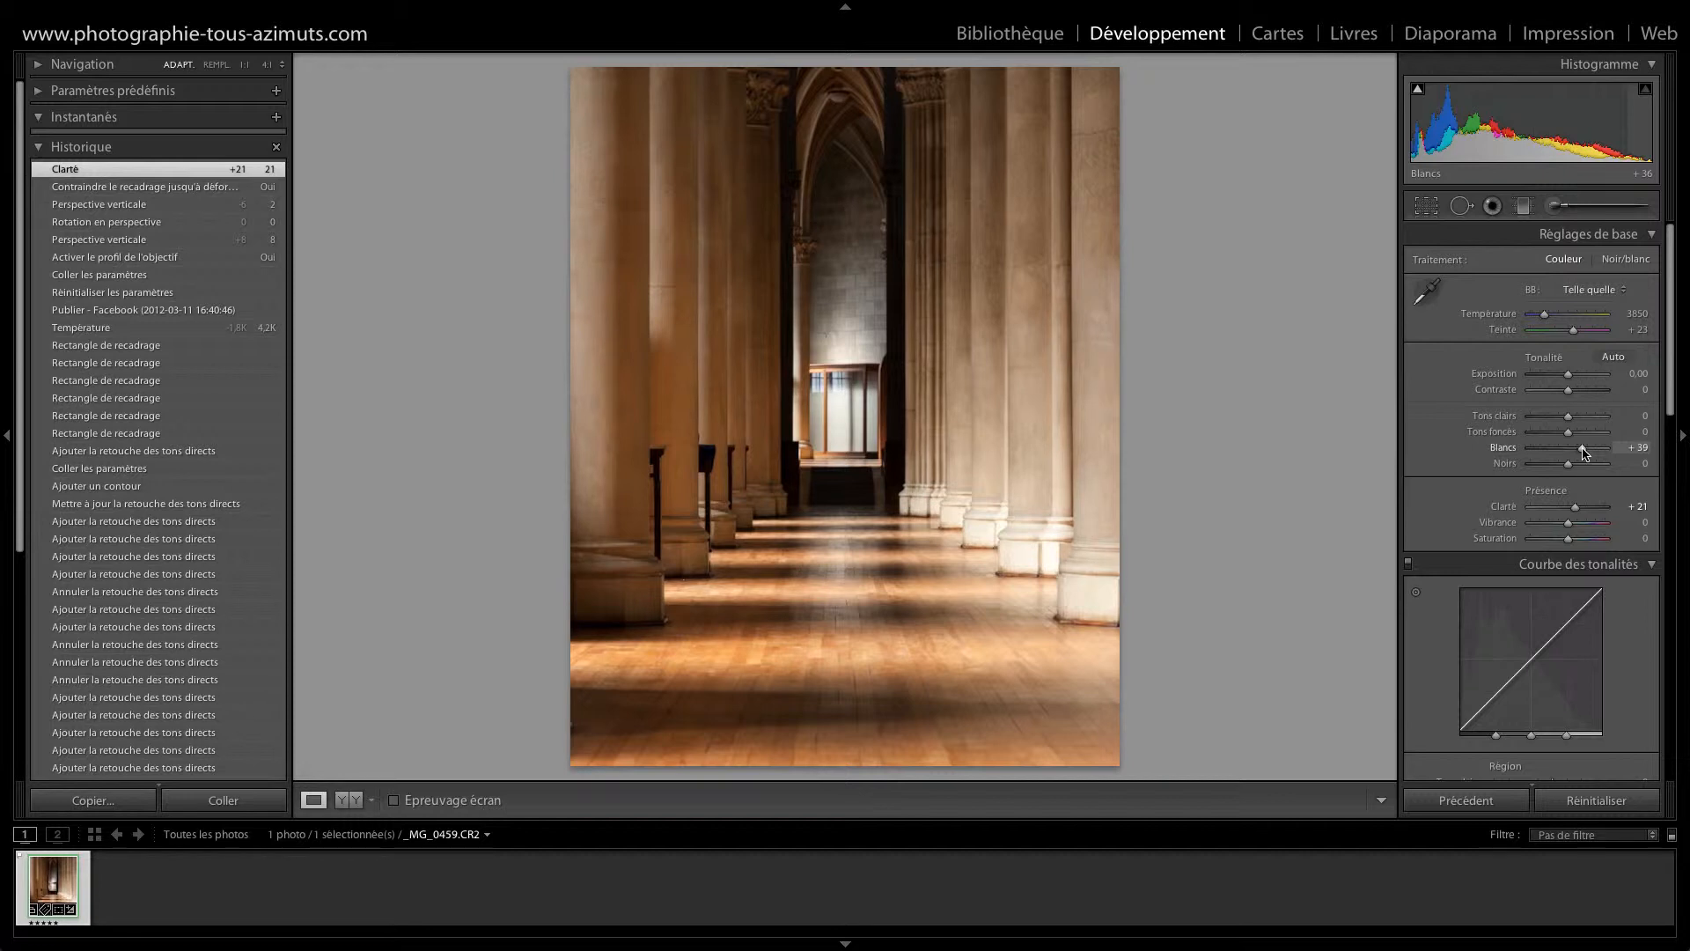
{"action": "left_click_drag", "start_coordinate": [1583, 451], "coordinate": [1580, 451]}
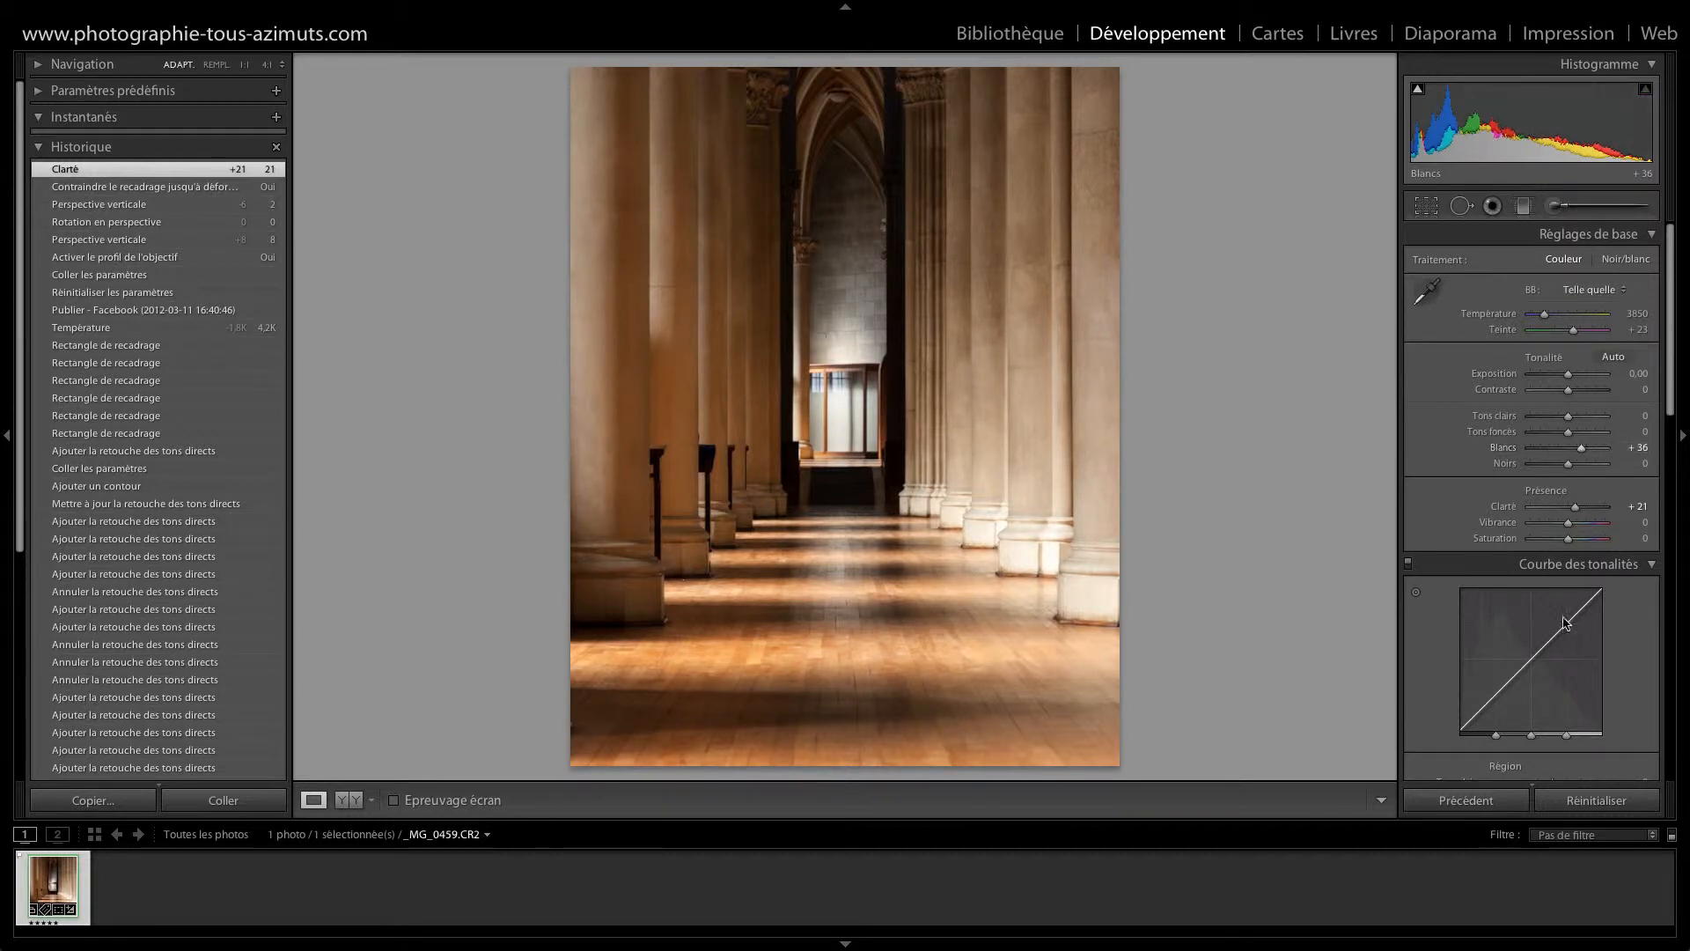
Darken the bright tones in the tone curve, setting Tons clairs to −34 and Teintes claires to −15
{"action": "scroll", "coordinate": [1660, 687], "scroll_direction": "down", "scroll_amount": 2}
{"action": "scroll", "coordinate": [1660, 687], "scroll_direction": "down", "scroll_amount": 5}
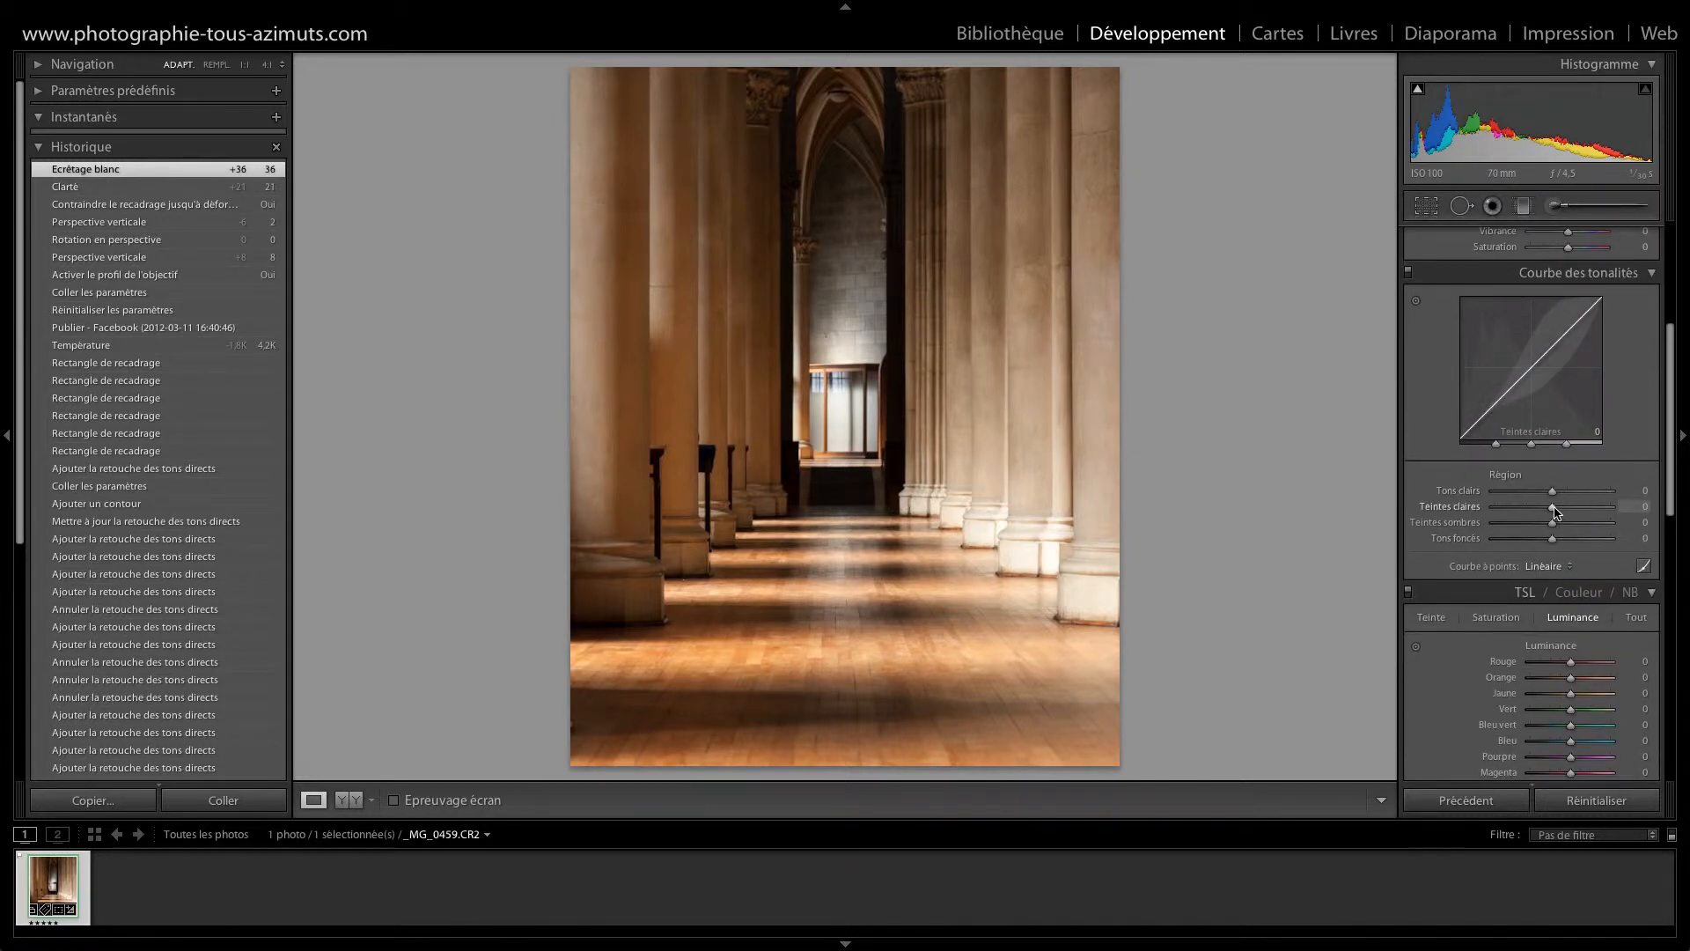
{"action": "left_click_drag", "start_coordinate": [1555, 512], "coordinate": [1543, 496]}
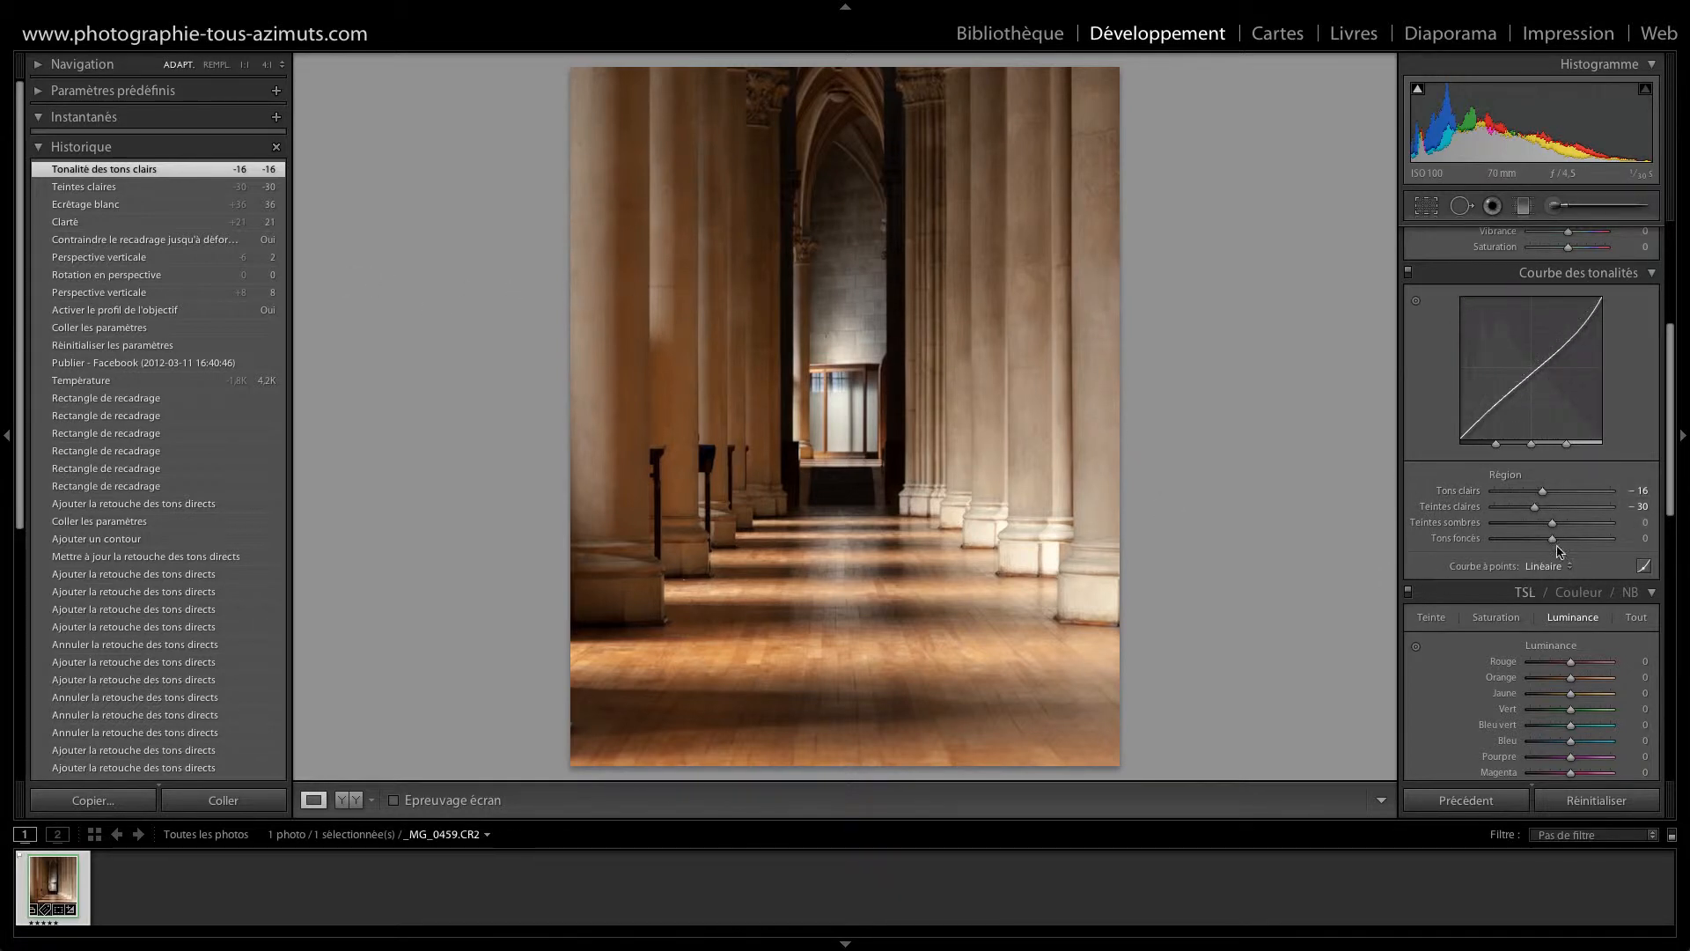
{"action": "double_click", "coordinate": [1536, 509]}
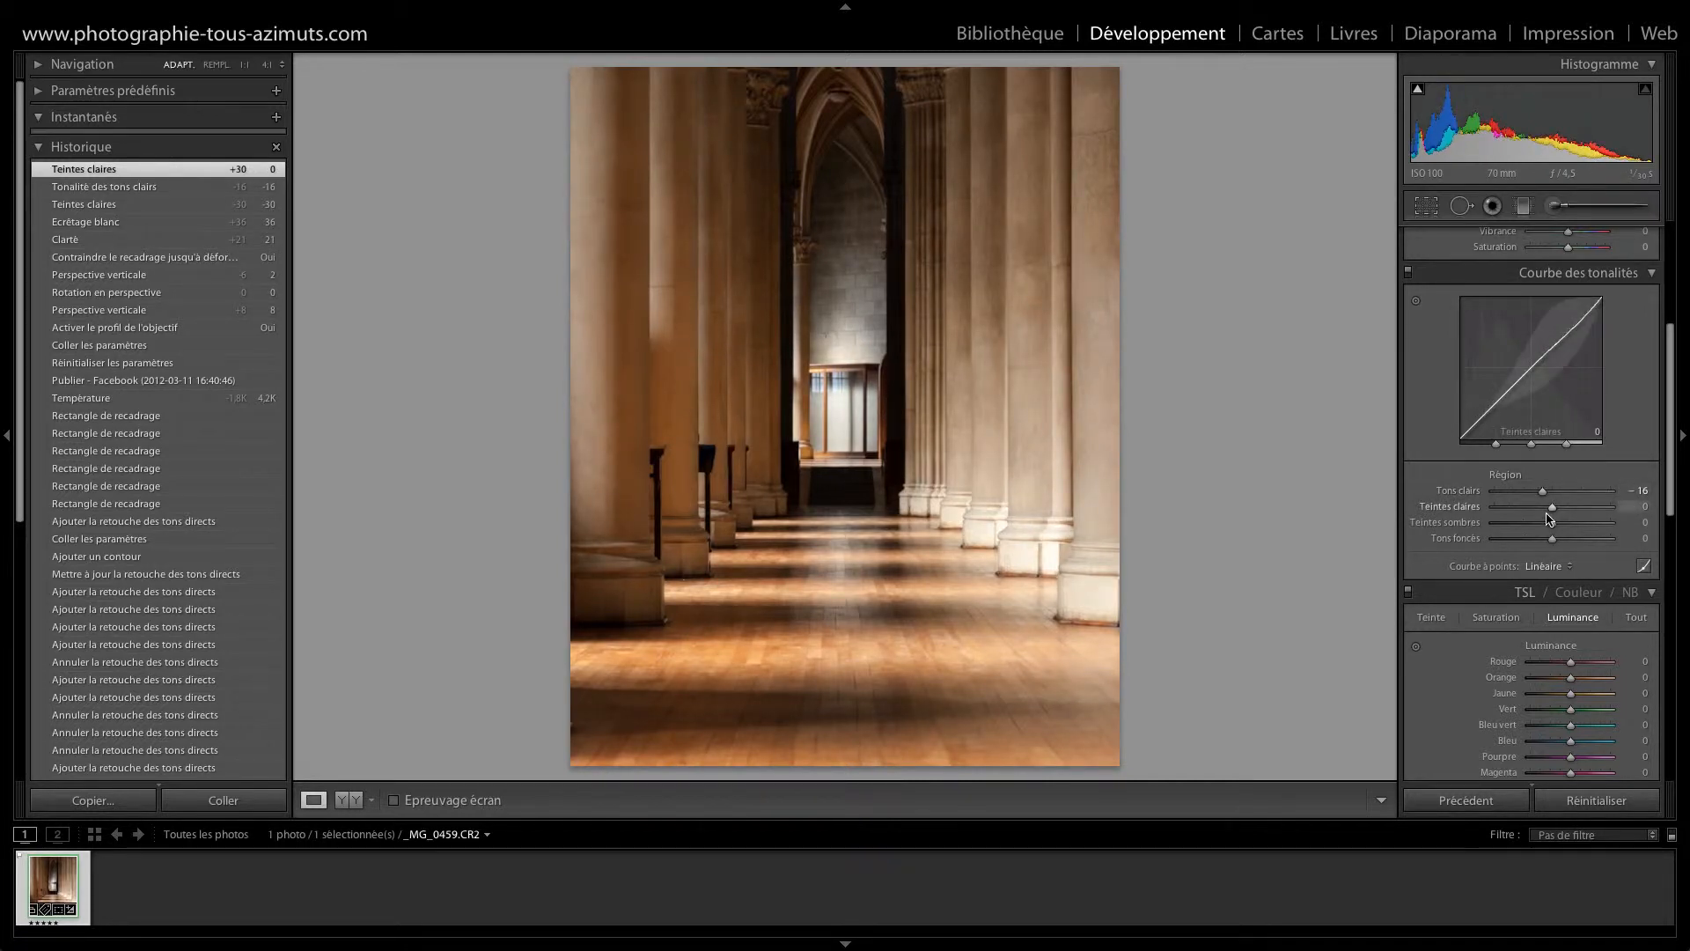
{"action": "key", "text": "ctrl+z"}
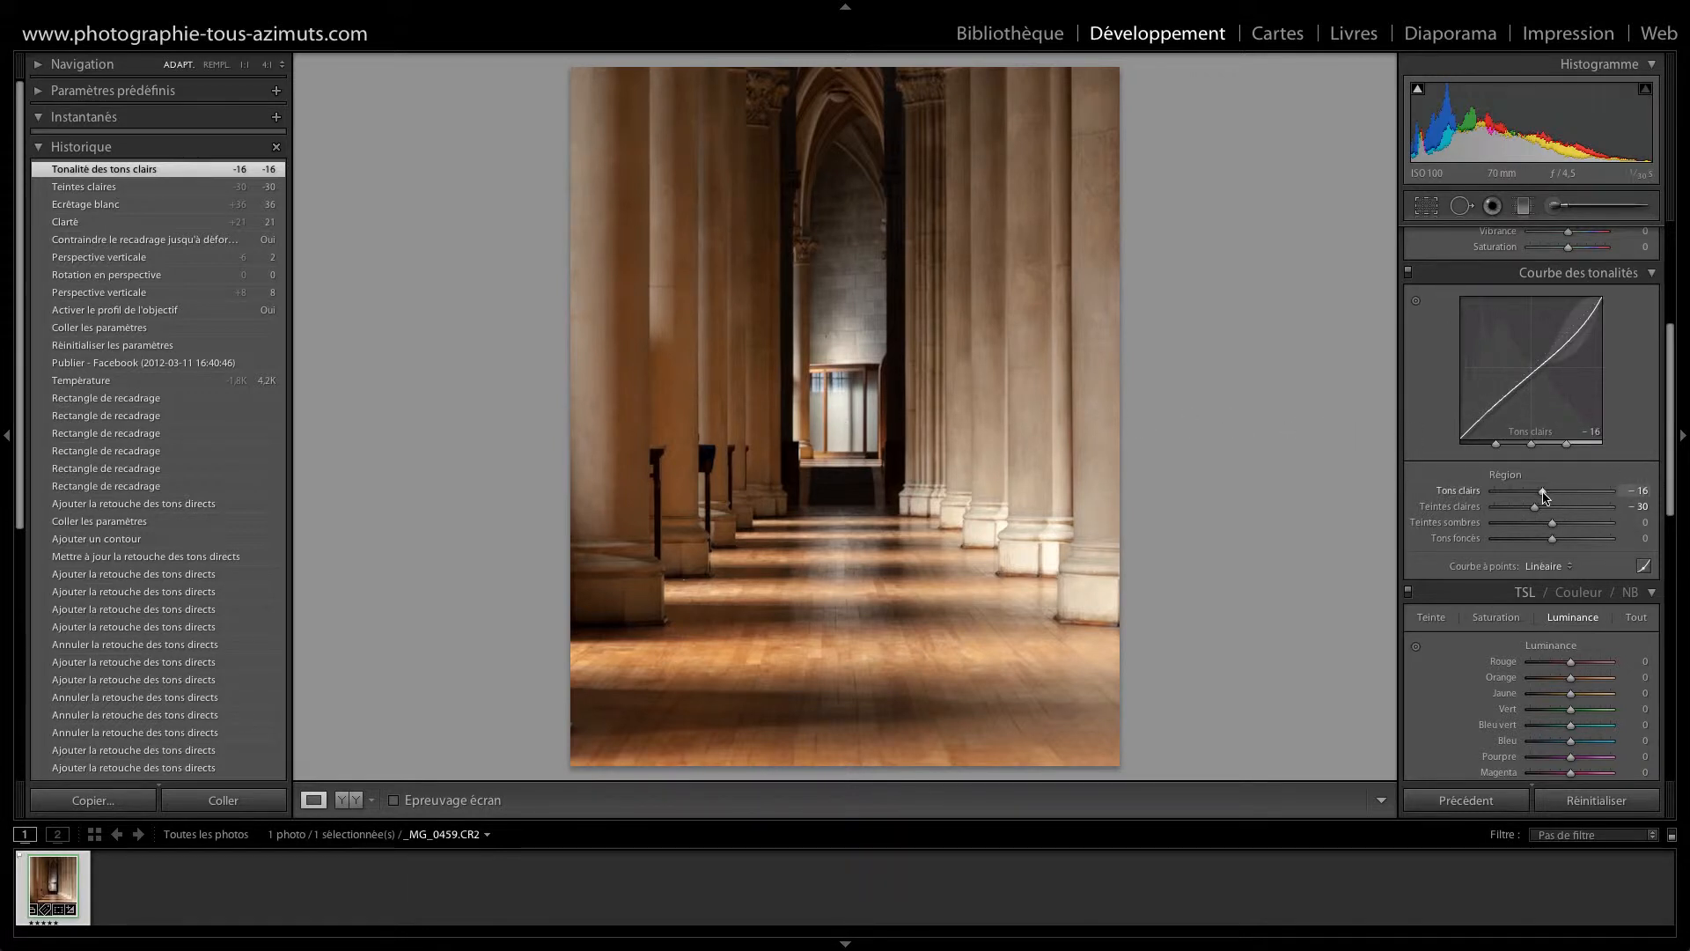
{"action": "mouse_move", "coordinate": [1547, 496]}
{"action": "left_mouse_down"}
{"action": "mouse_move", "coordinate": [1532, 495]}
{"action": "mouse_move", "coordinate": [1547, 510]}
{"action": "left_mouse_up"}
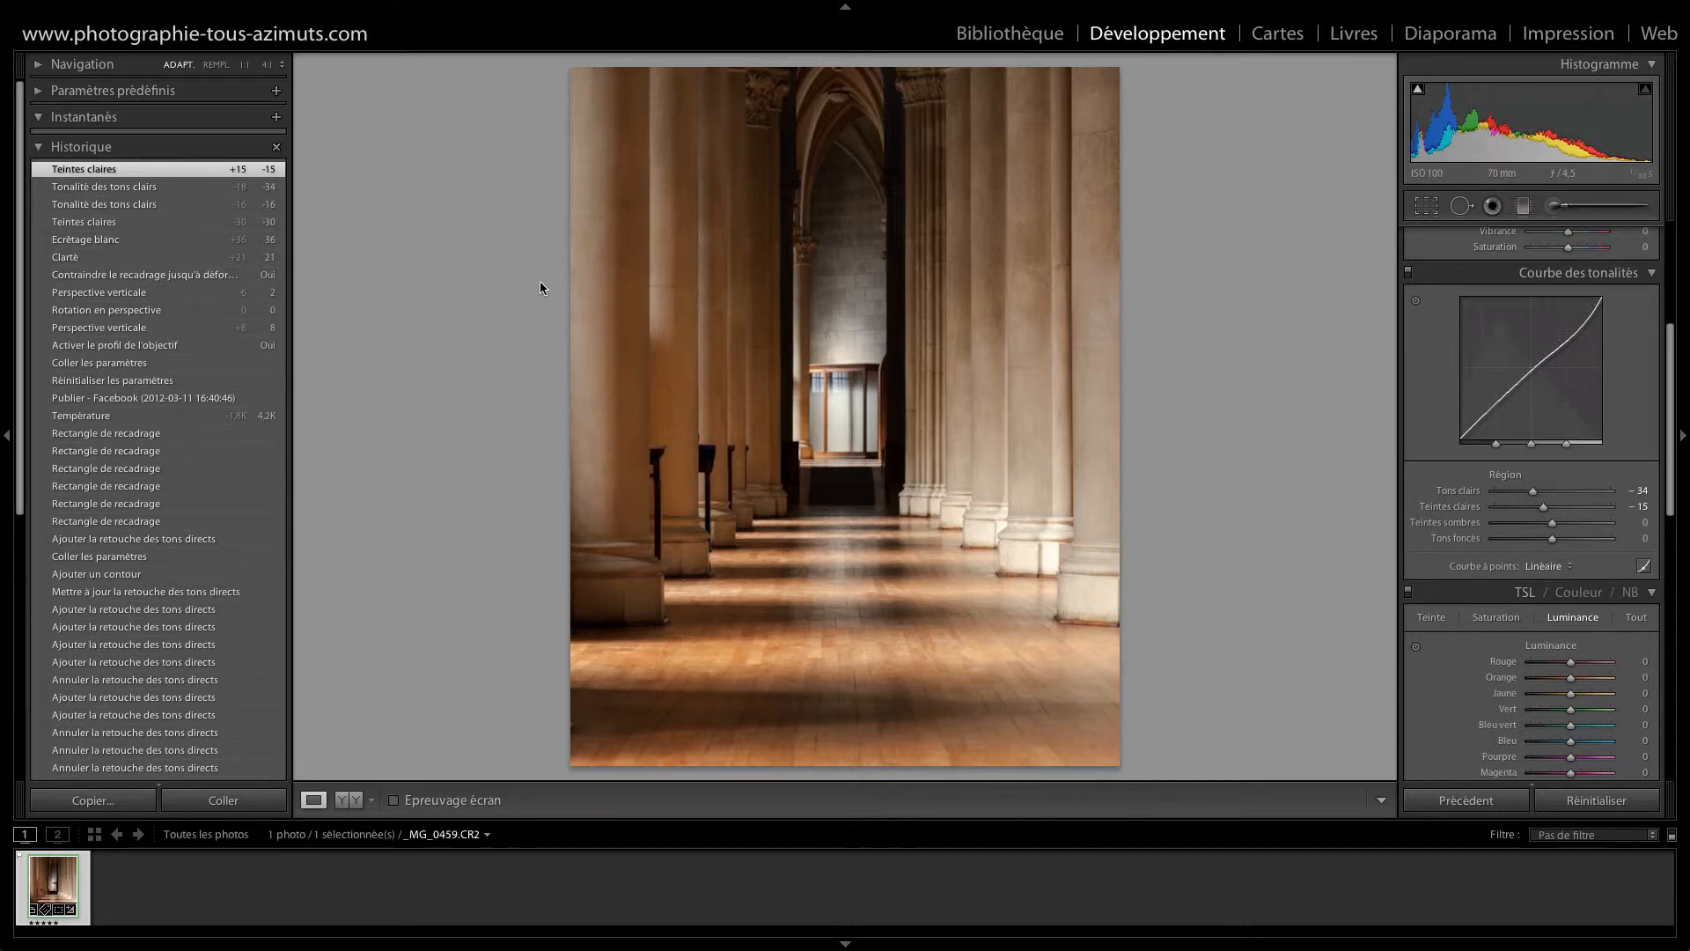
Compare the photo at the Ecrêtage blanc history state with the latest Teintes claires state, ending on the latter
{"action": "left_click", "coordinate": [76, 240]}
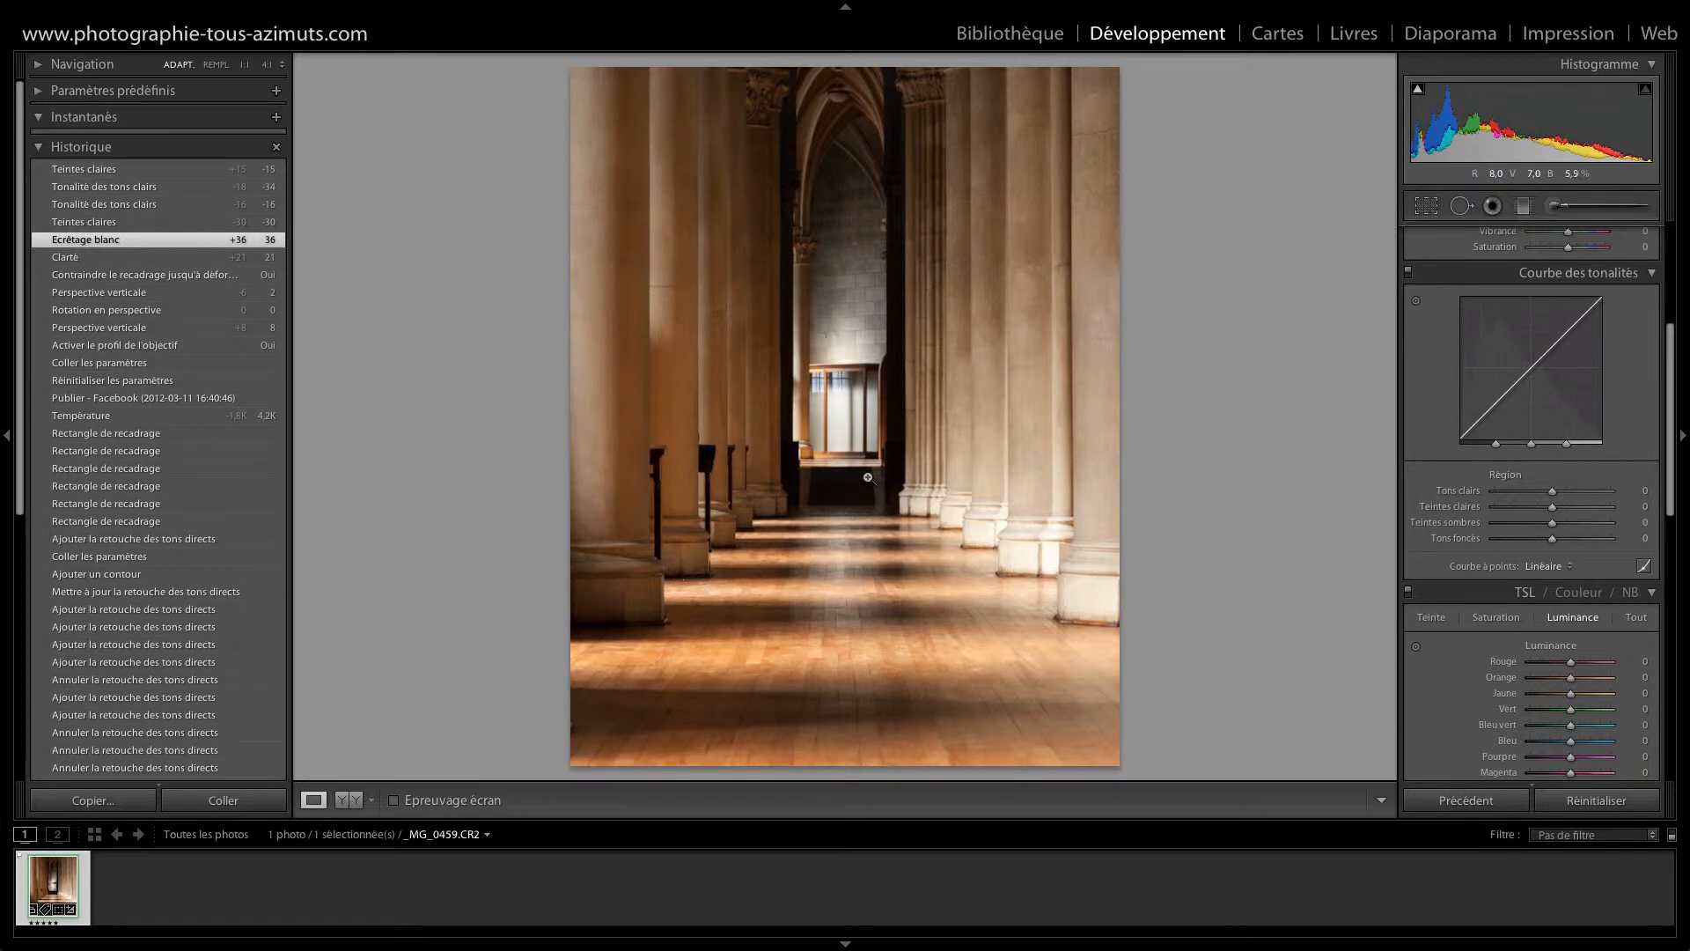
{"action": "left_click", "coordinate": [150, 170]}
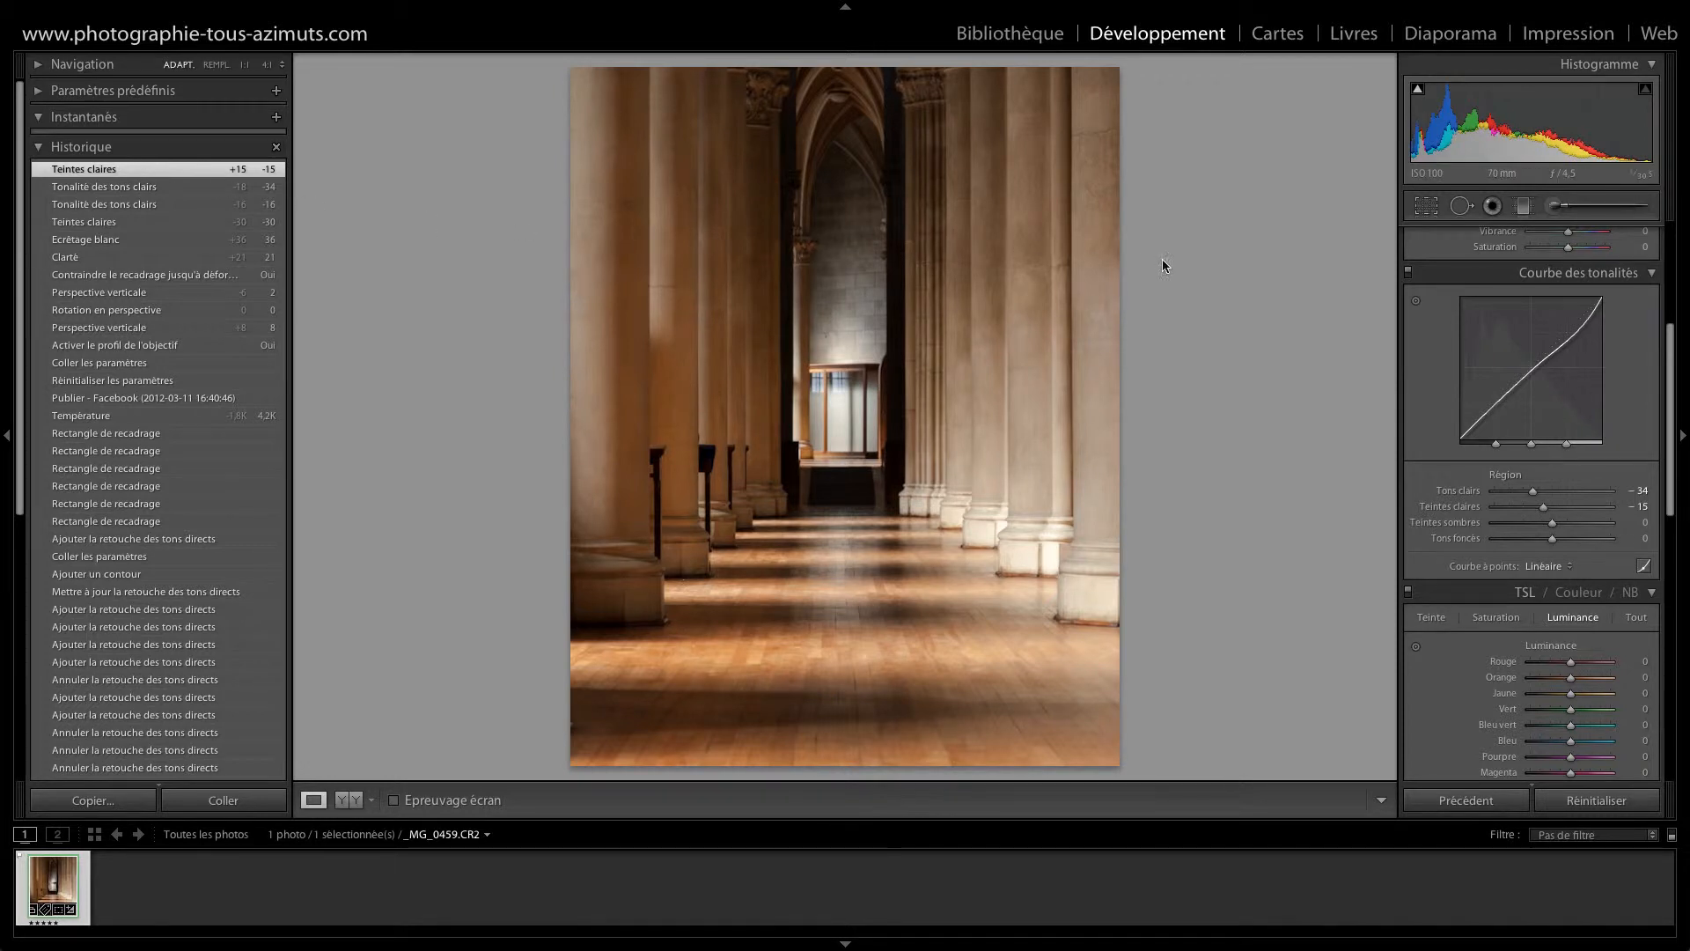
{"action": "scroll", "coordinate": [1523, 317], "scroll_direction": "up", "scroll_amount": 1}
{"action": "scroll", "coordinate": [1523, 317], "scroll_direction": "up", "scroll_amount": 6}
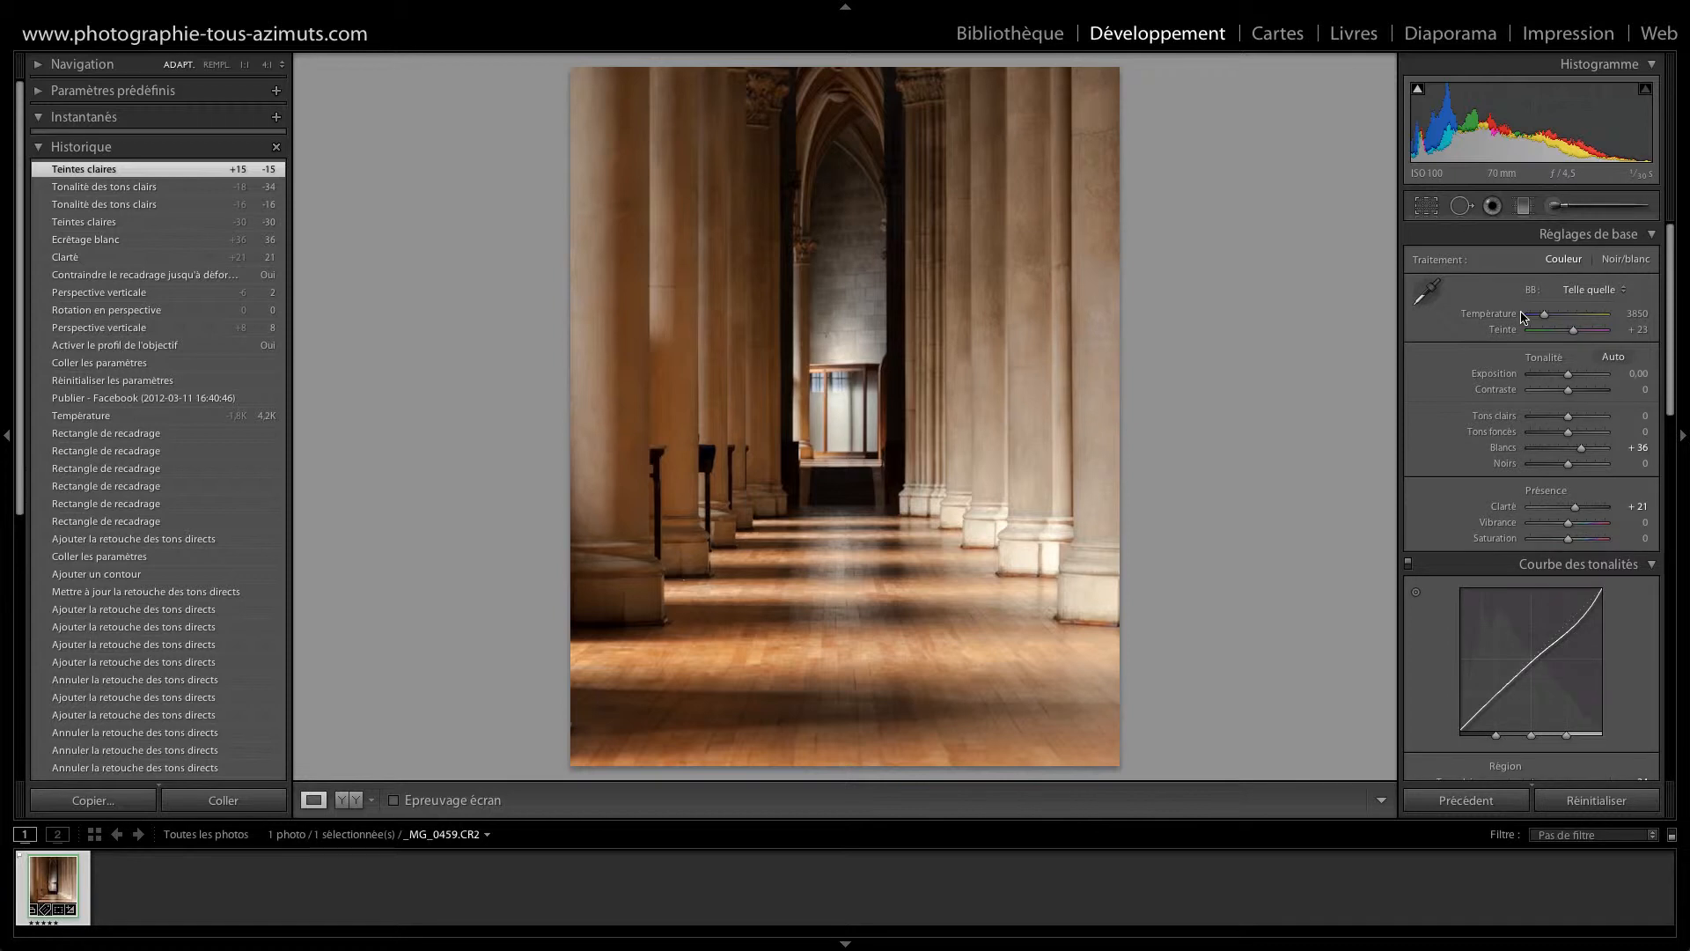
{"action": "scroll", "coordinate": [1523, 317], "scroll_direction": "down", "scroll_amount": 4}
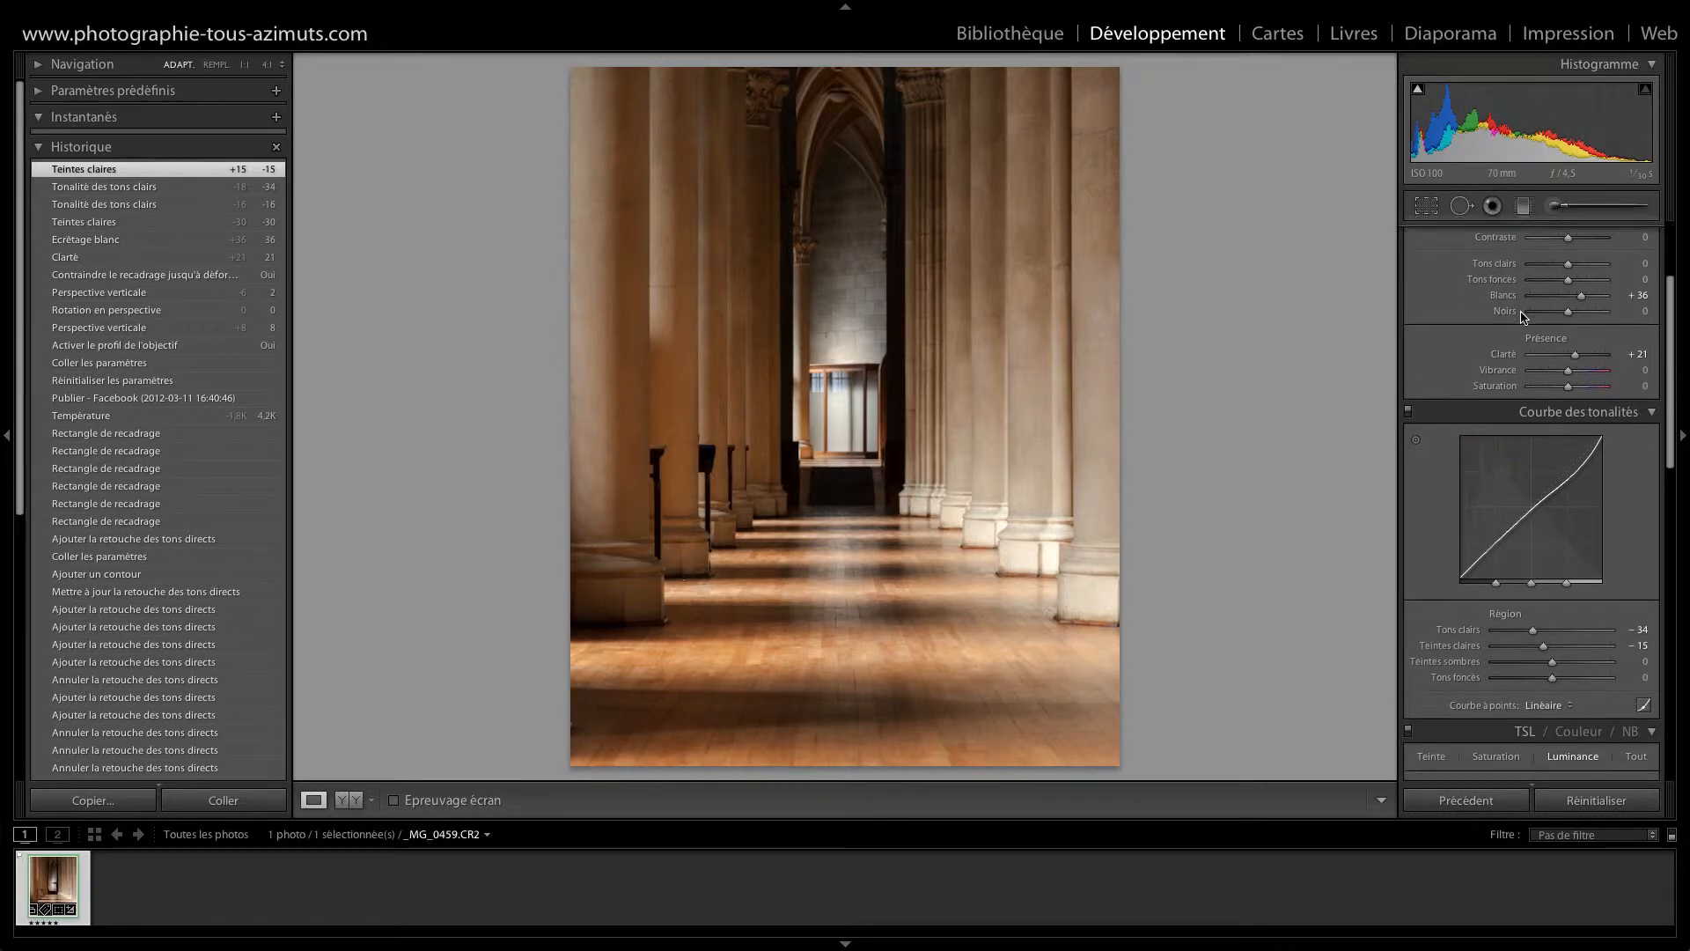
Set Tons foncés to +53 in the basic adjustments, comparing the photo with and without the change
{"action": "scroll", "coordinate": [1523, 317], "scroll_direction": "up", "scroll_amount": 4}
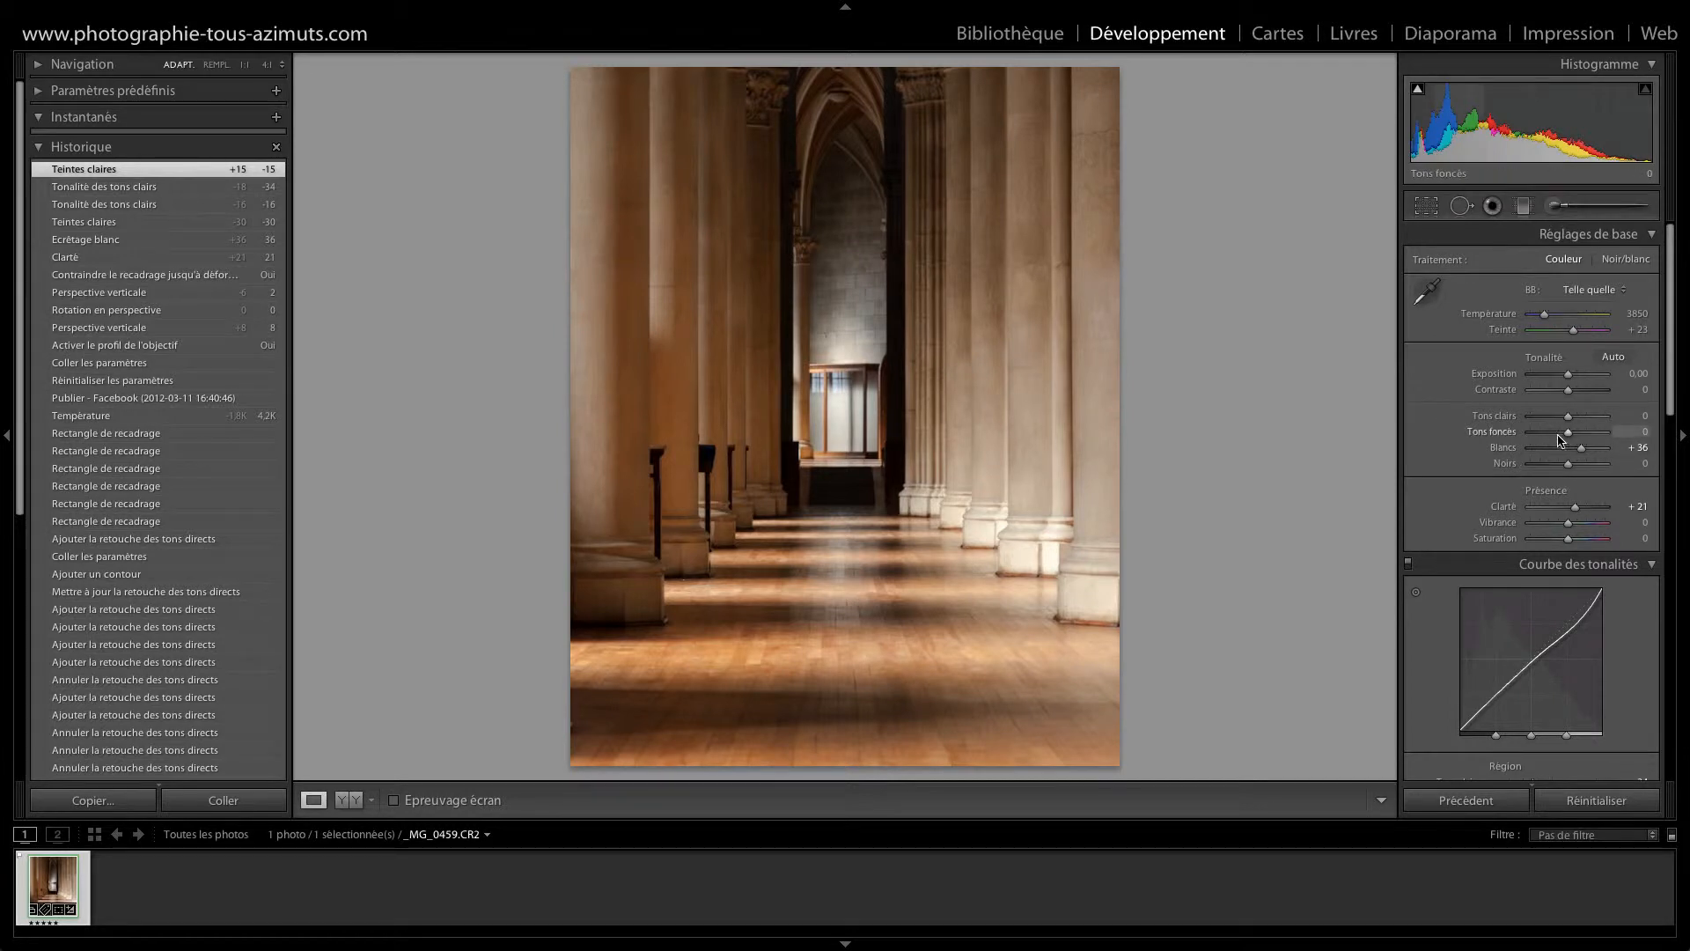
{"action": "left_click_drag", "start_coordinate": [1571, 437], "coordinate": [1587, 437]}
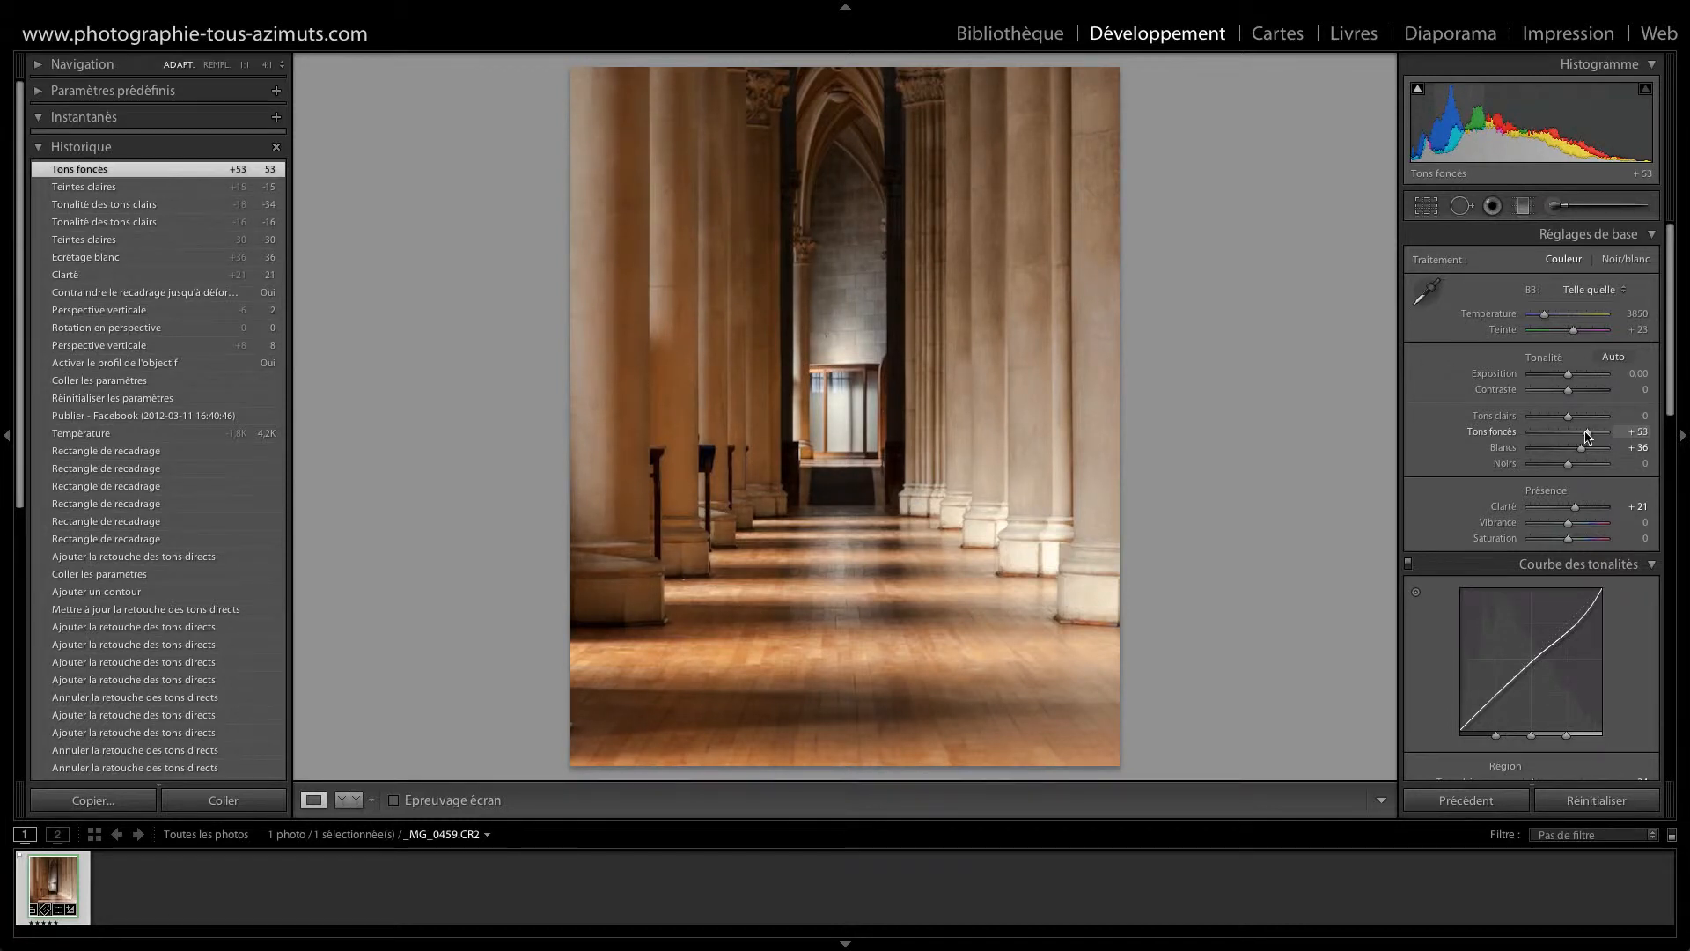
{"action": "key", "text": "ctrl+z"}
{"action": "key", "text": "ctrl+shift+z"}
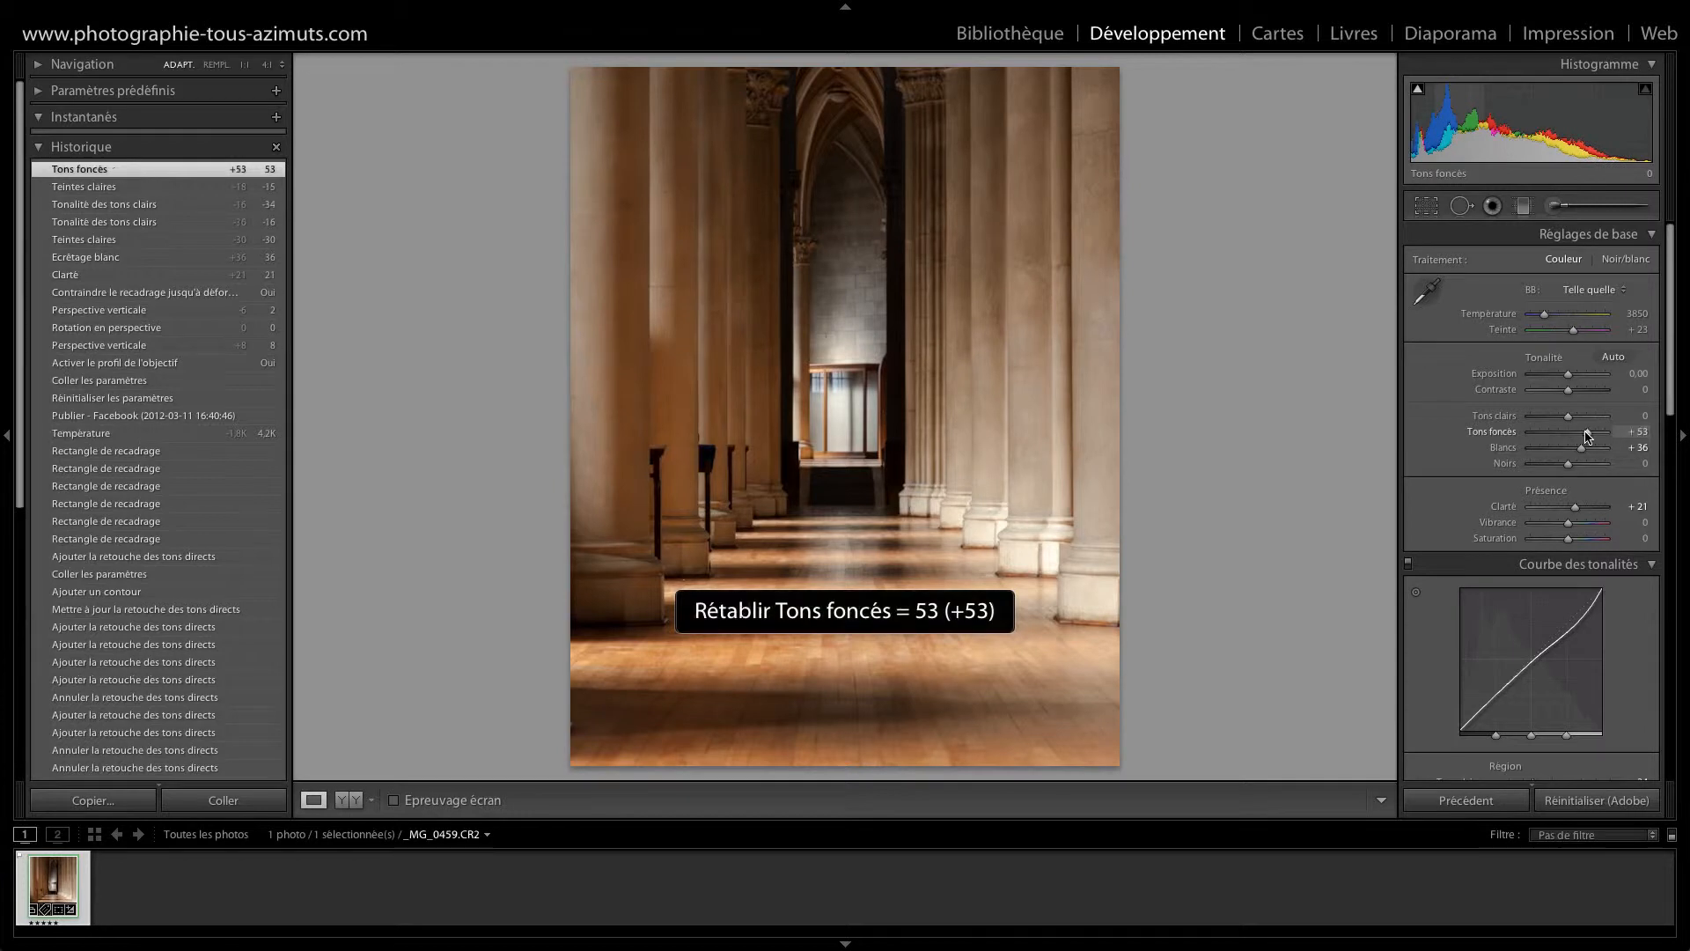
{"action": "key", "text": "ctrl+z"}
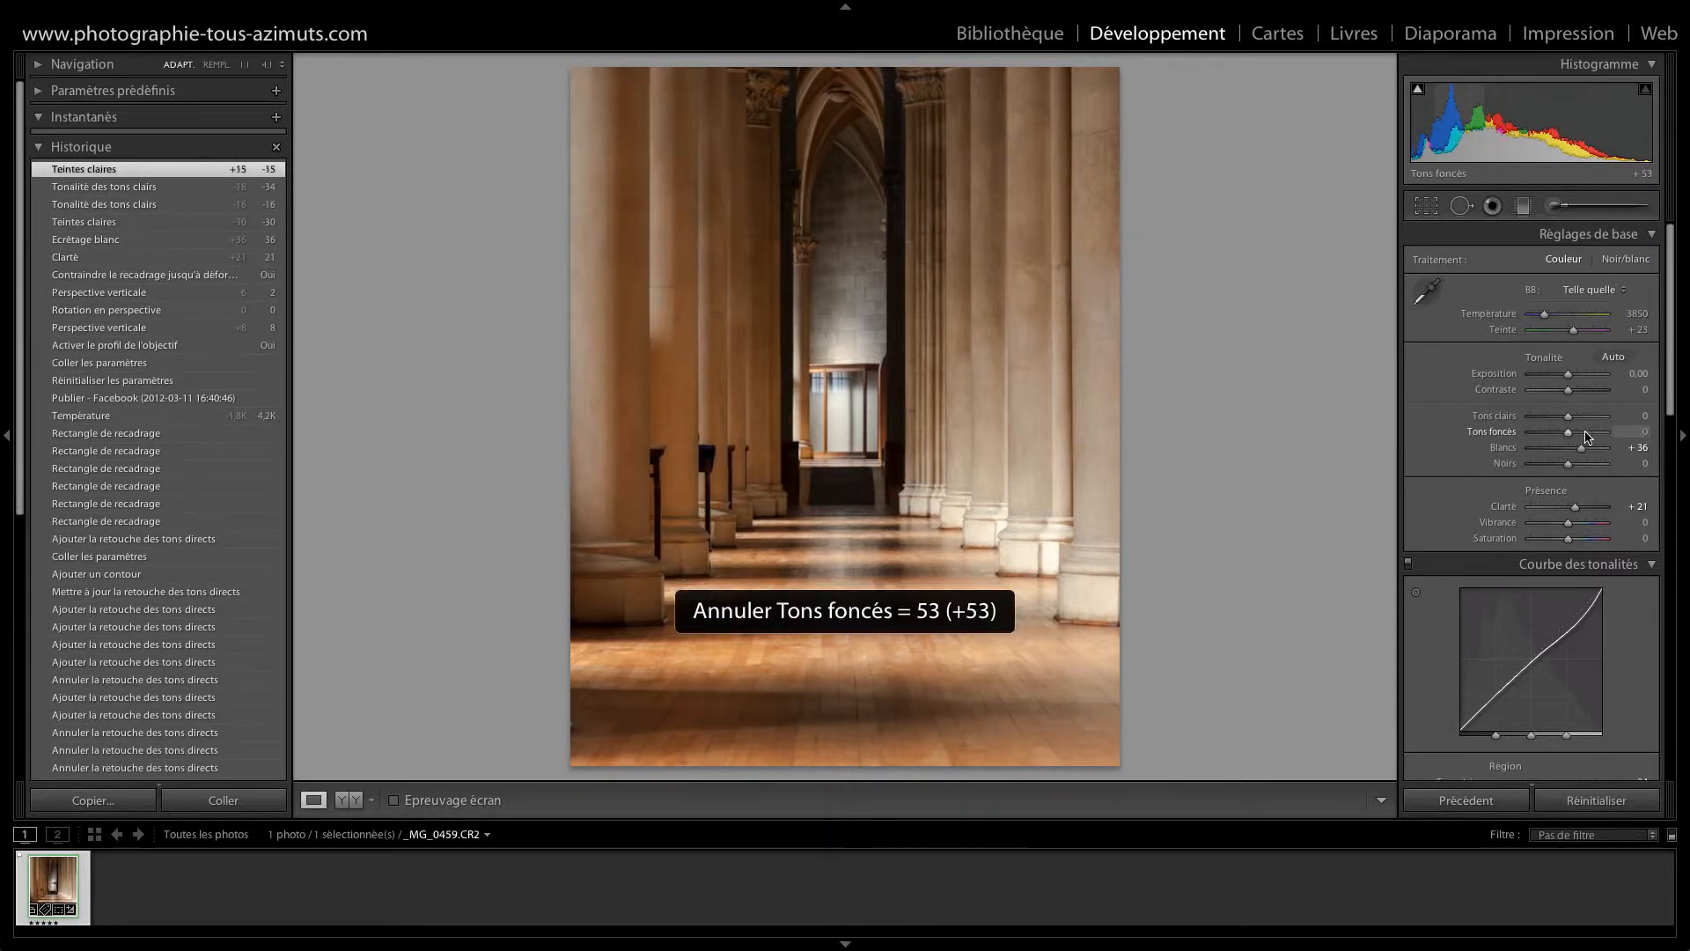
{"action": "key", "text": "ctrl+shift+z"}
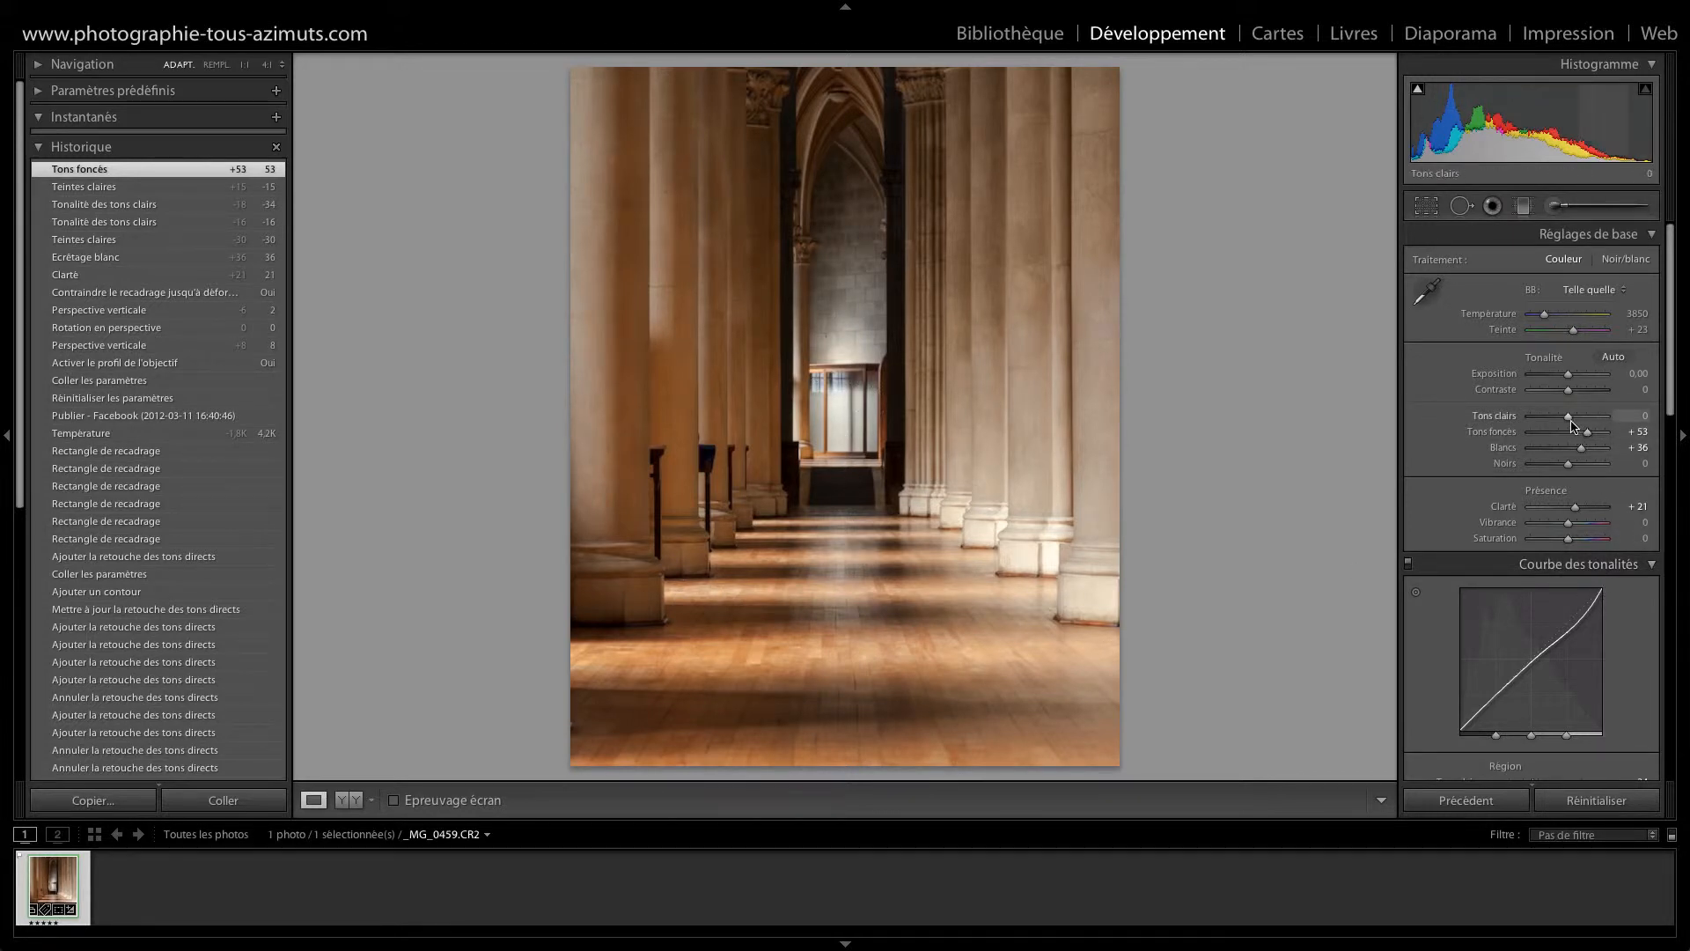
Set Tons clairs to −58 in the basic adjustments, comparing the photo with and without the change
{"action": "left_click_drag", "start_coordinate": [1571, 421], "coordinate": [1548, 421]}
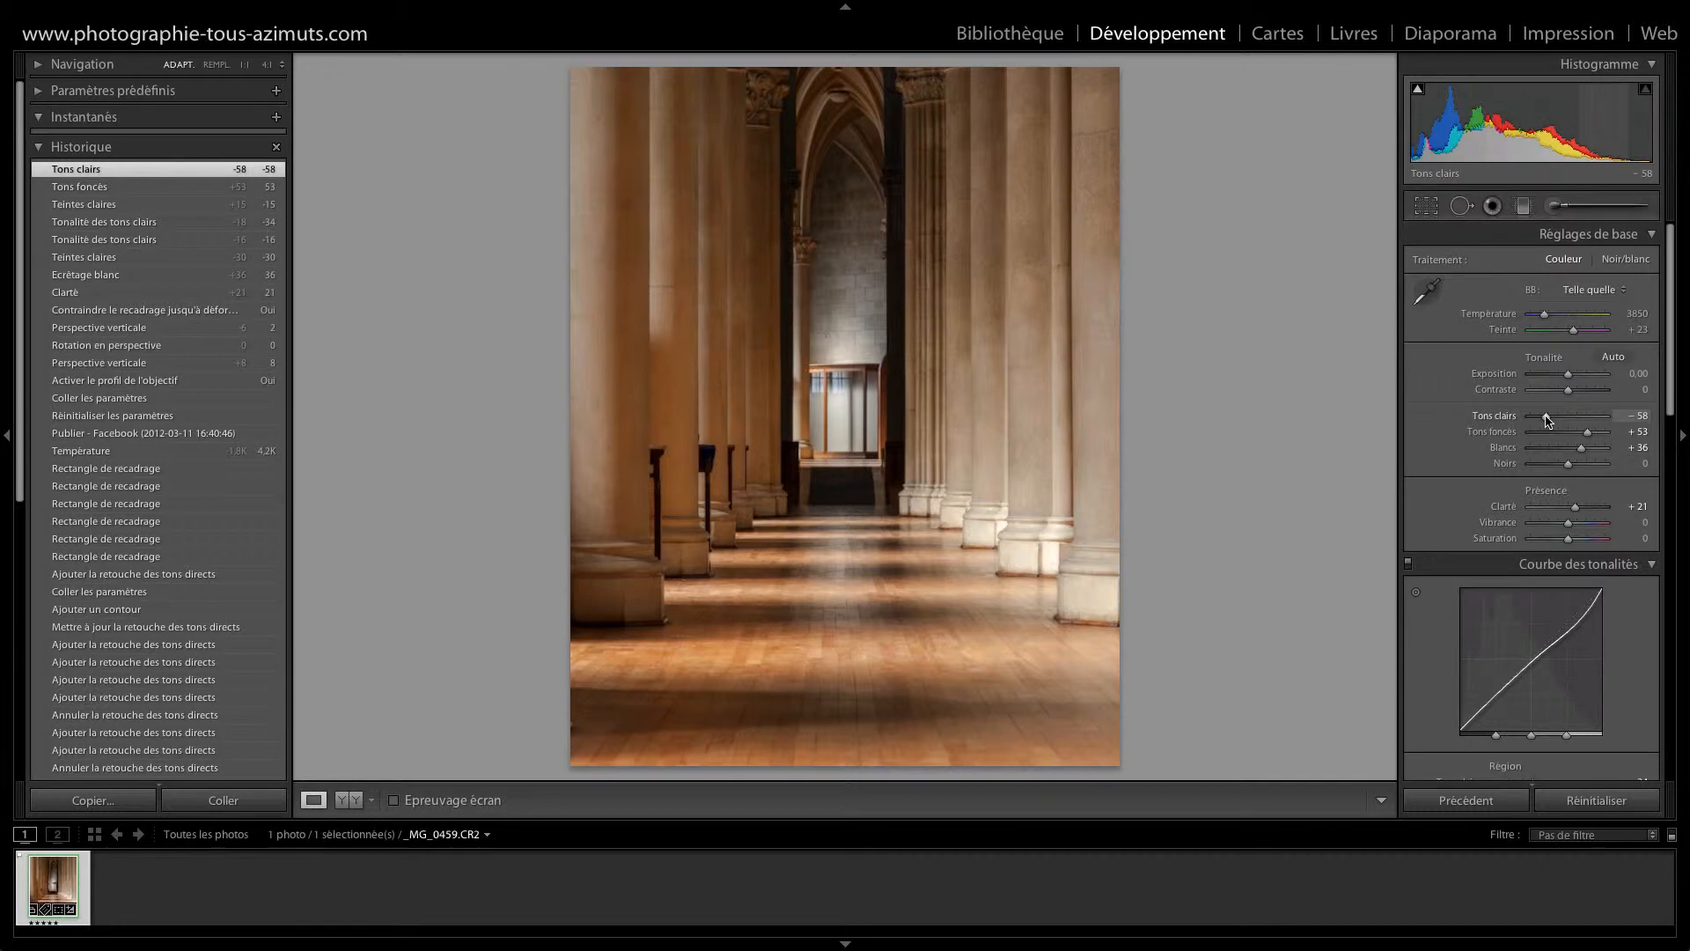
{"action": "key", "text": "ctrl+z"}
{"action": "key", "text": "ctrl+y"}
{"action": "key", "text": "shift"}
{"action": "key", "text": "ctrl+z"}
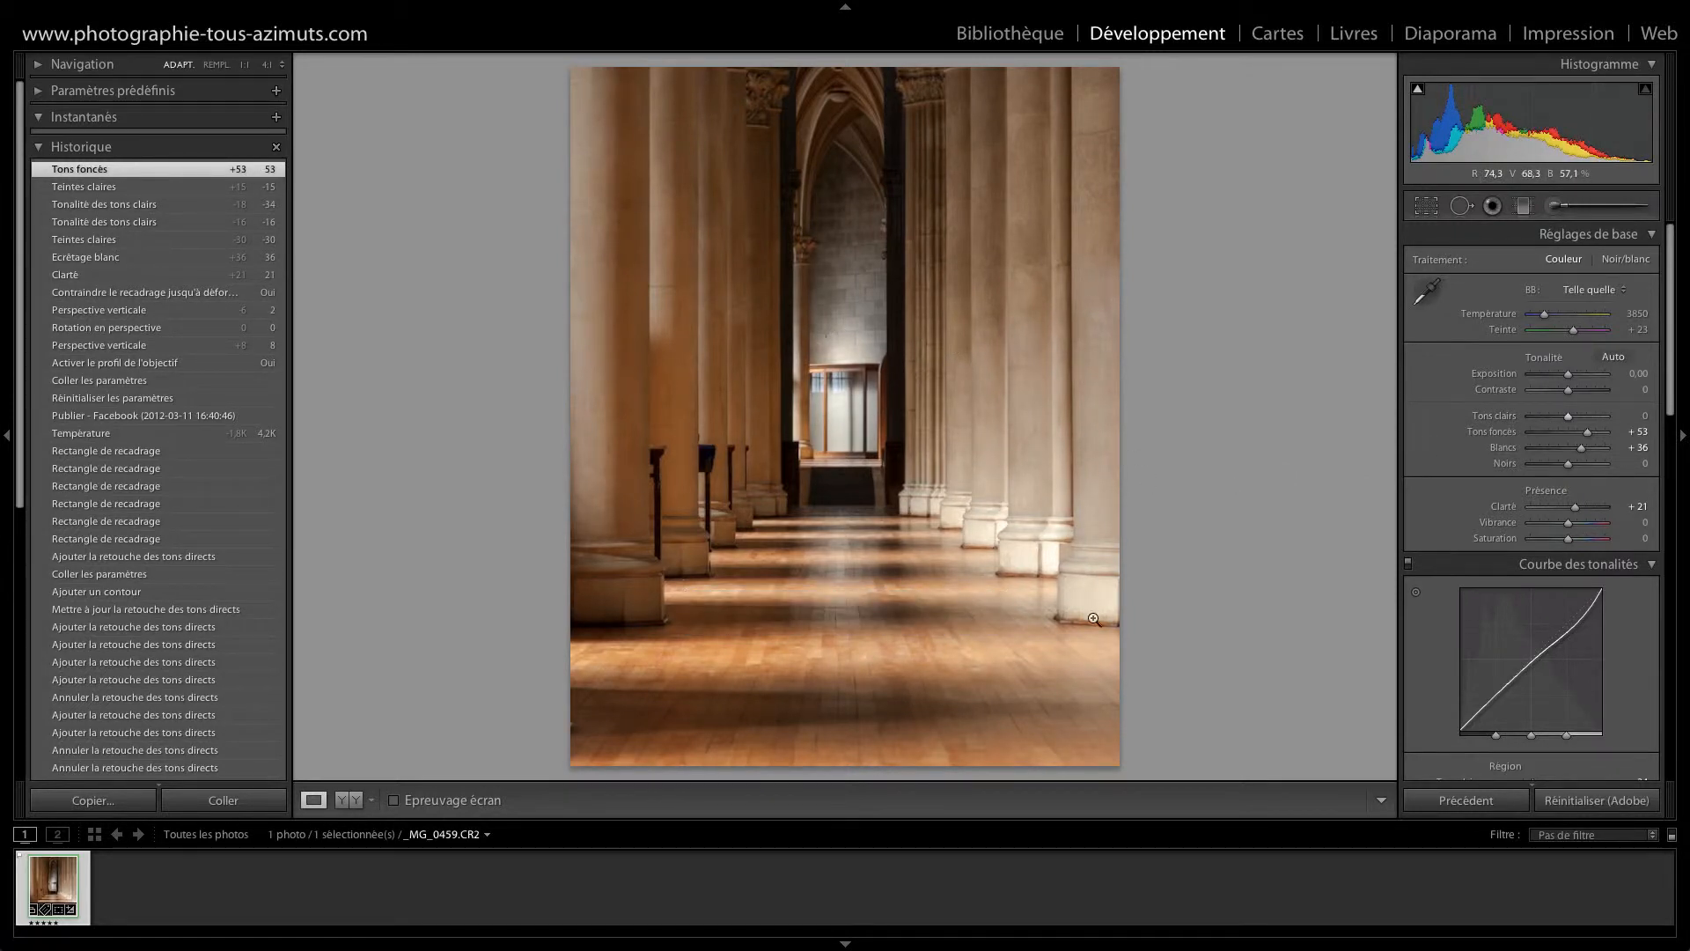
{"action": "key", "text": "ctrl+shift+z"}
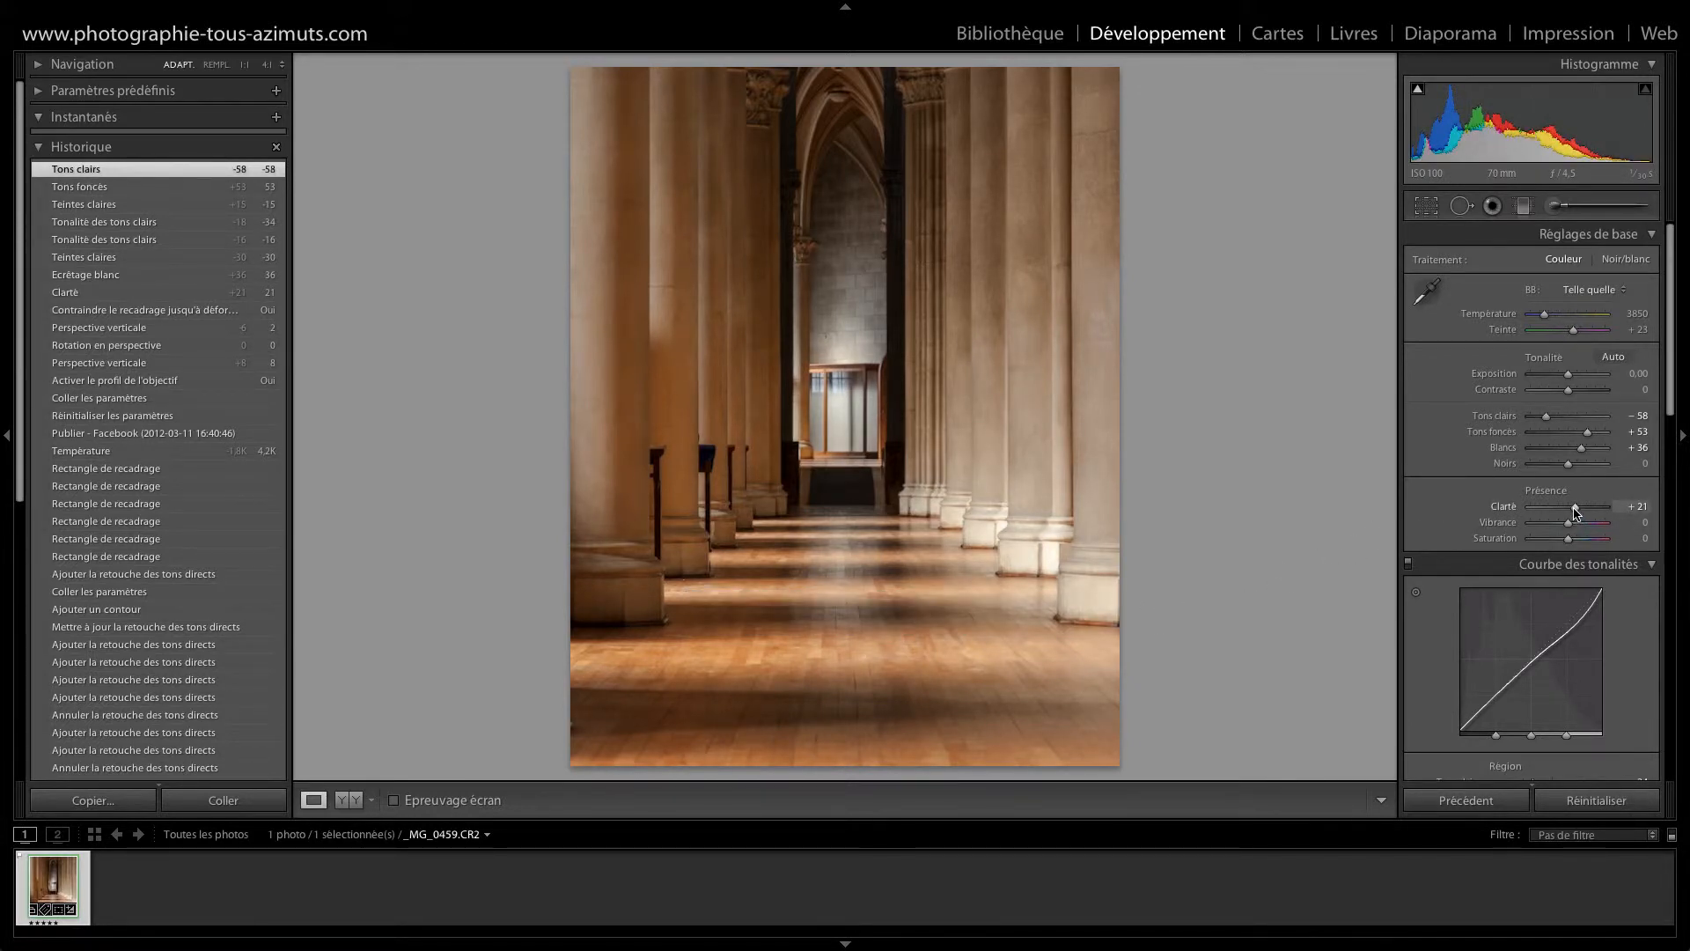
Try Clarté at +43, compare the photo with and without it several times, and undo the change
{"action": "left_click_drag", "start_coordinate": [1575, 511], "coordinate": [1584, 511]}
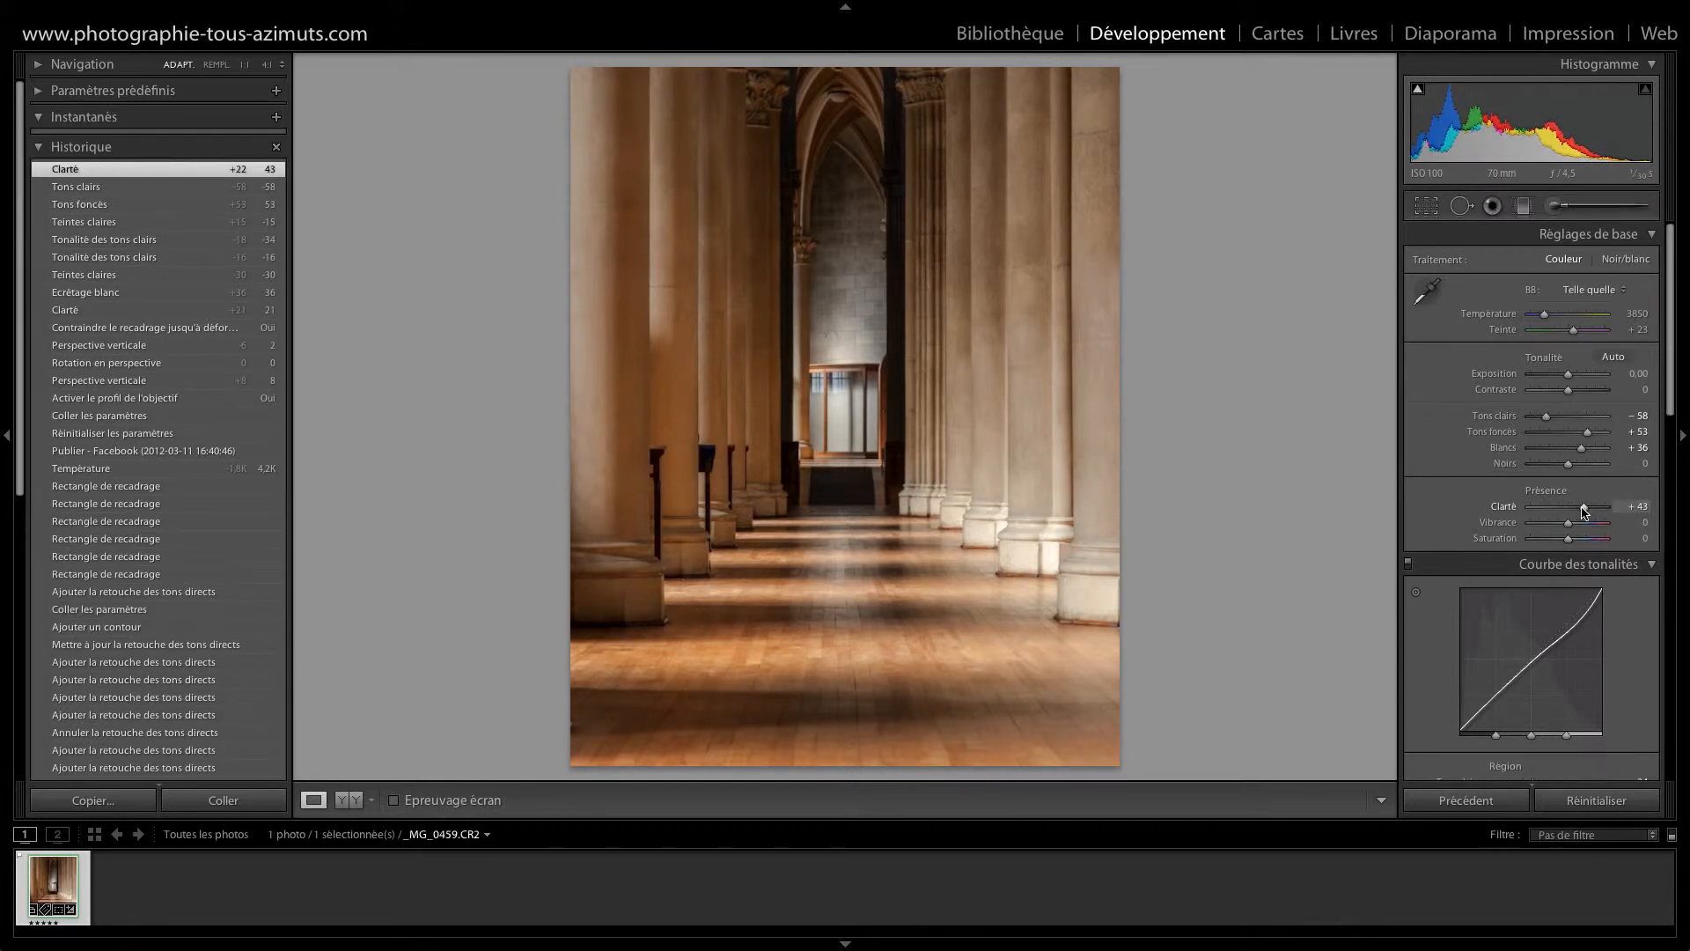
{"action": "key", "text": "ctrl+z"}
{"action": "key", "text": "ctrl+shift+z"}
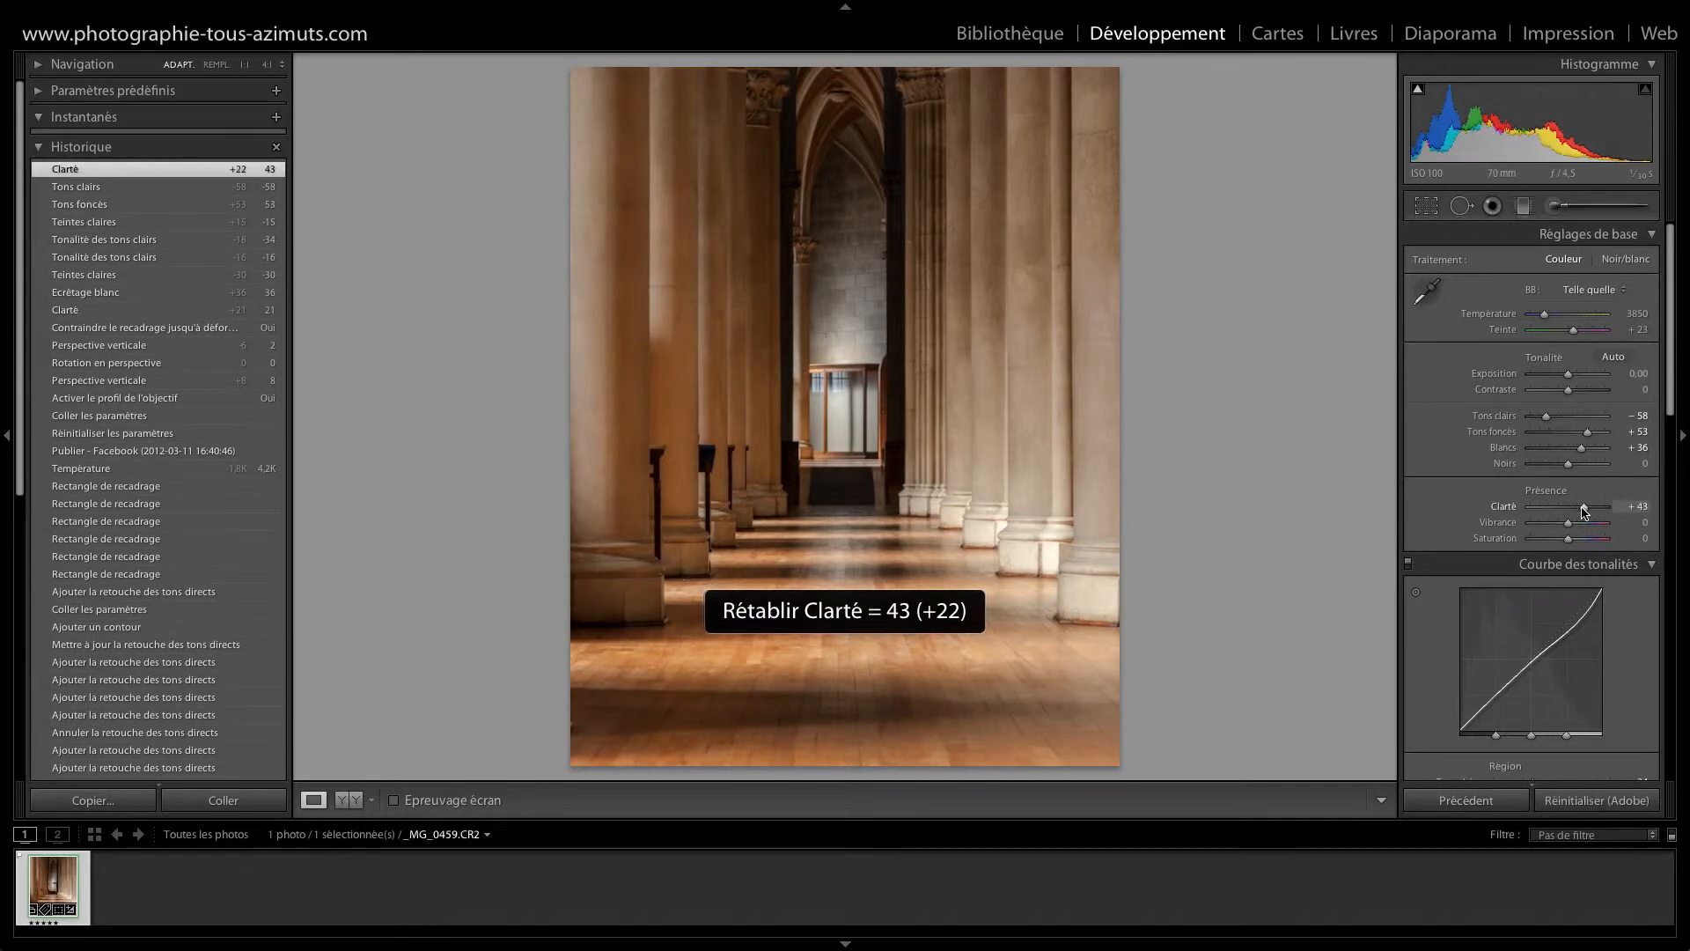
{"action": "key", "text": "ctrl+z"}
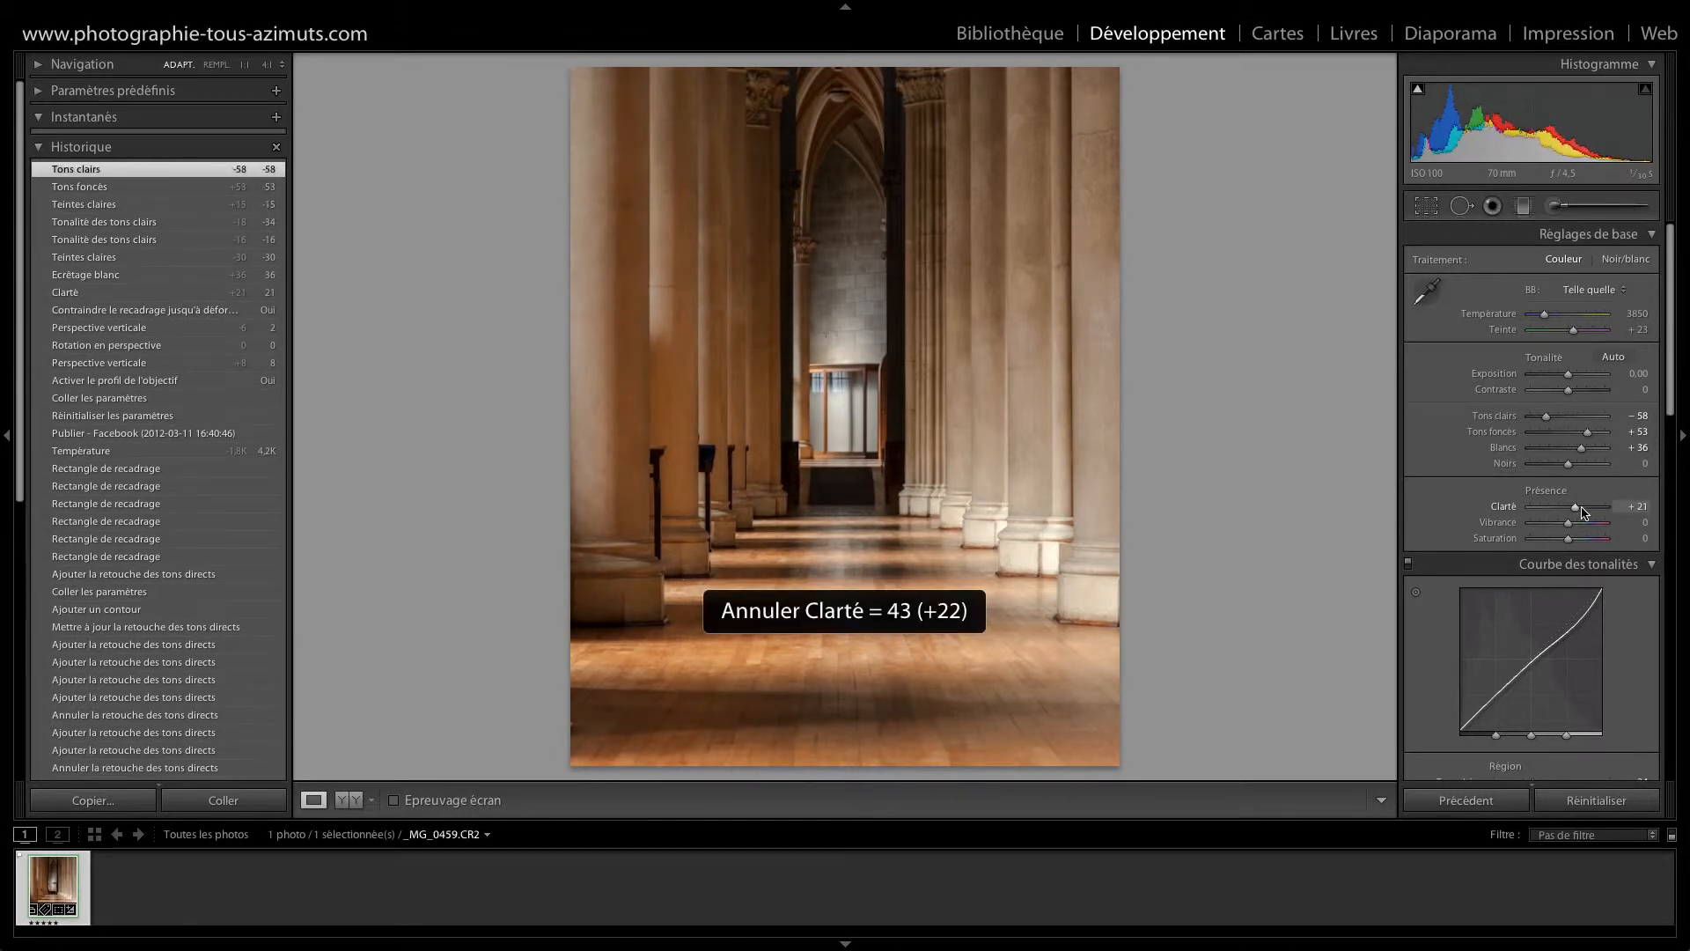
{"action": "key", "text": "ctrl+shift+z"}
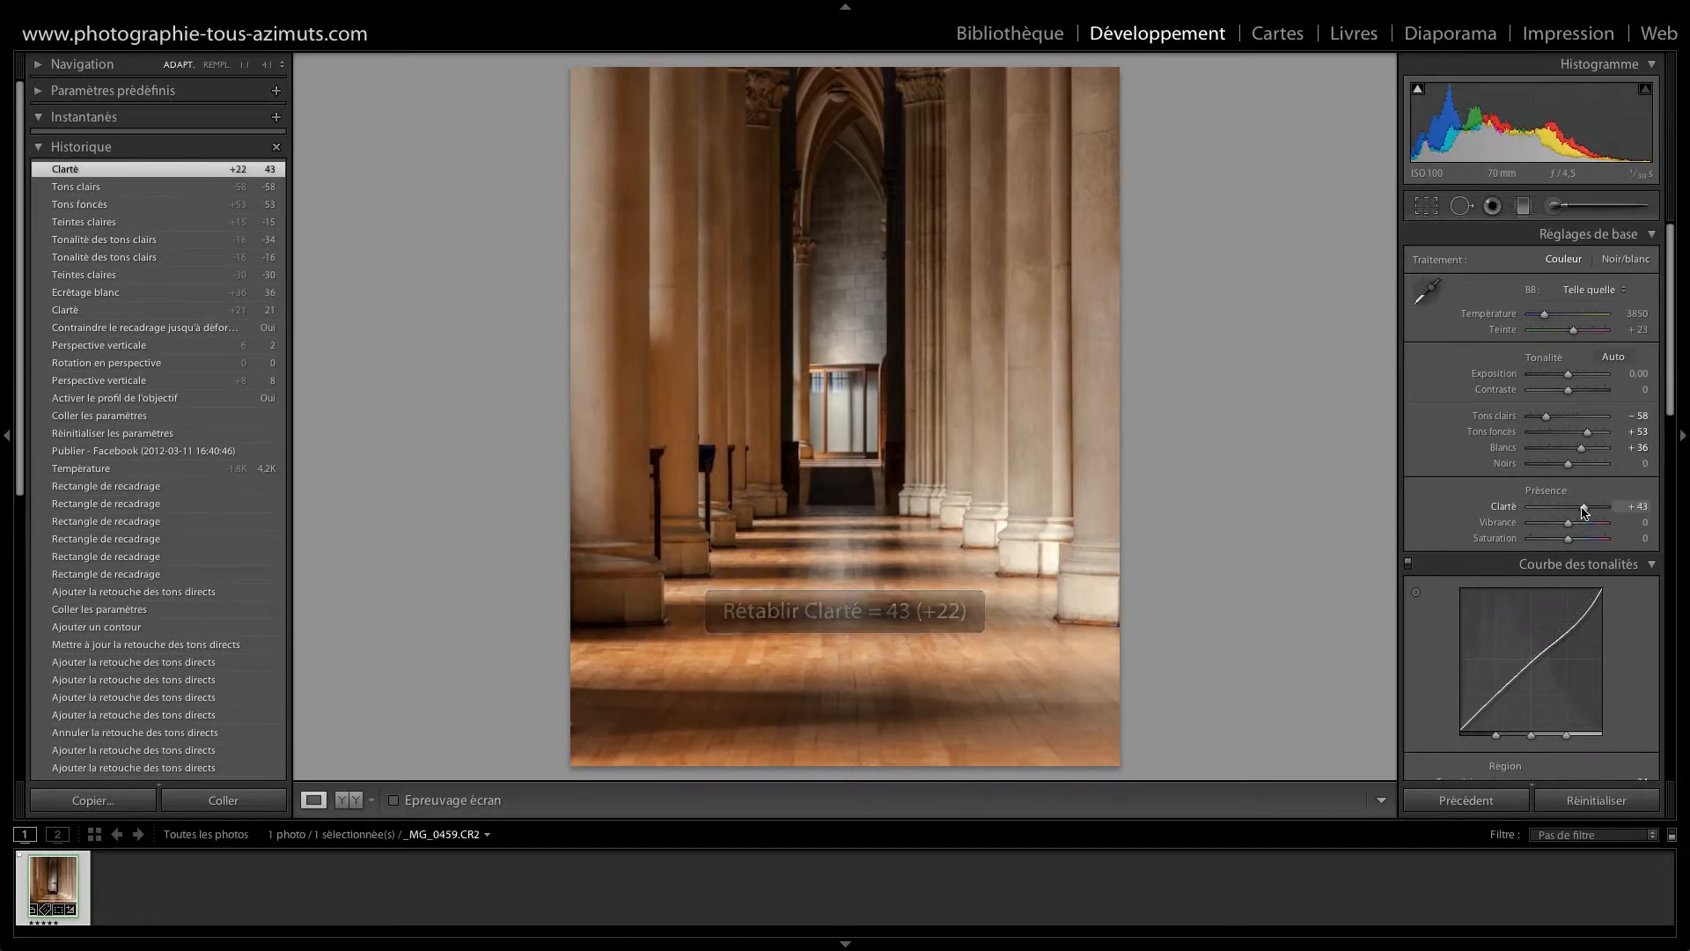
{"action": "key", "text": "ctrl+z"}
{"action": "key", "text": "ctrl+shift+z"}
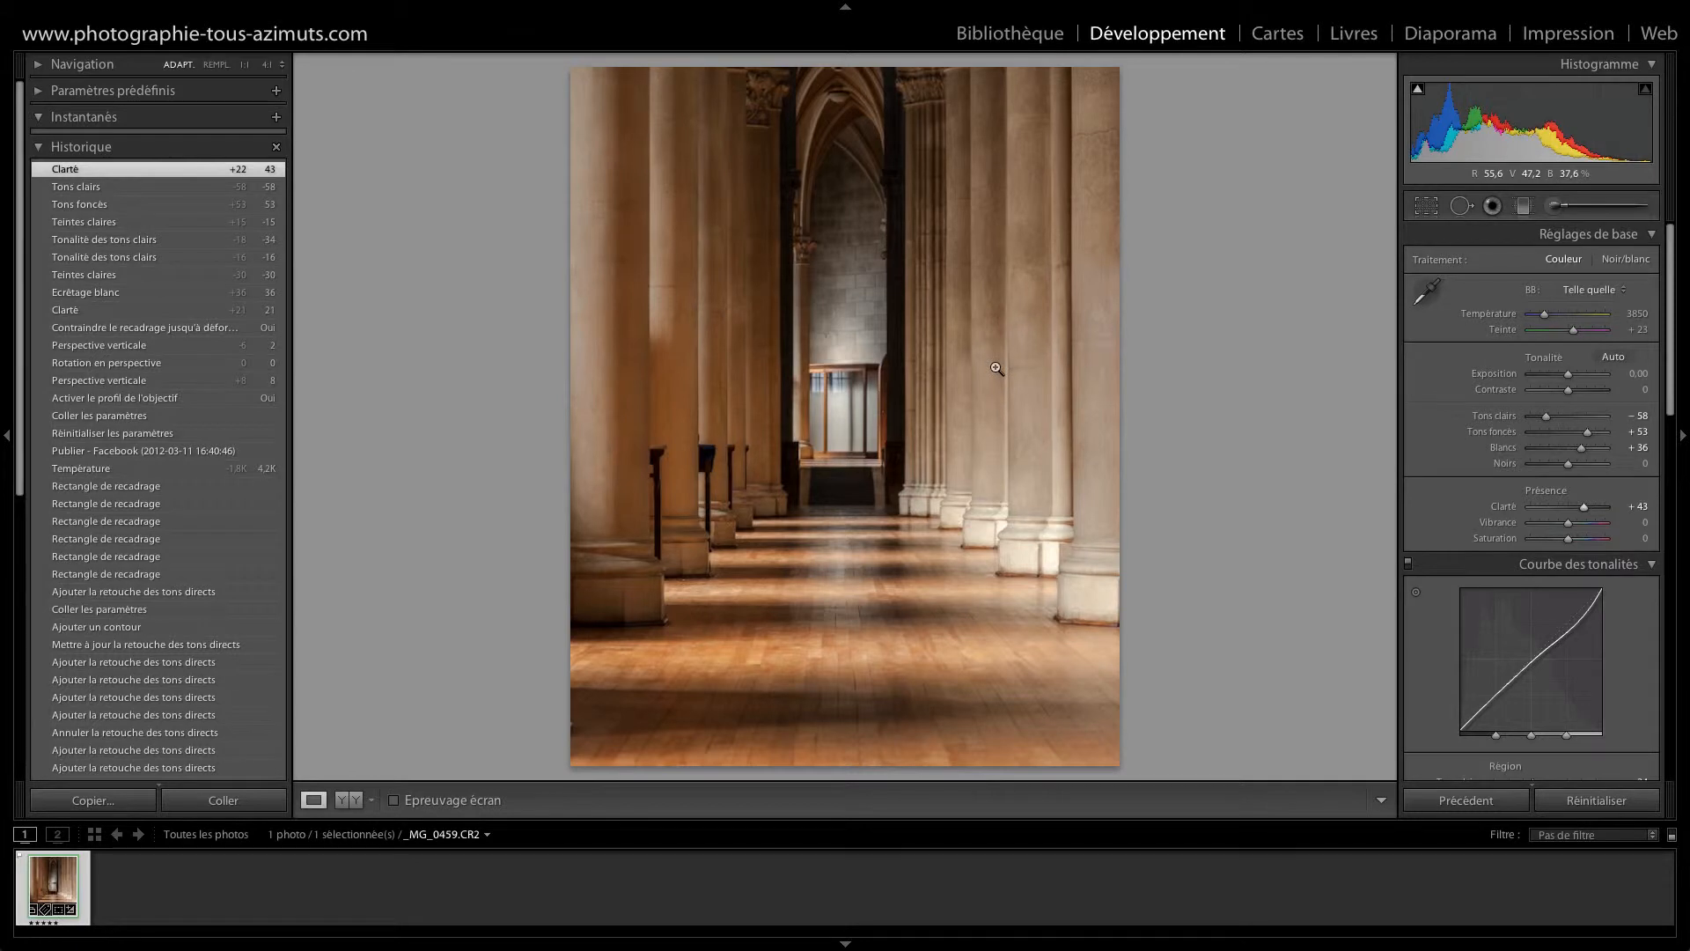
{"action": "key", "text": "ctrl+z"}
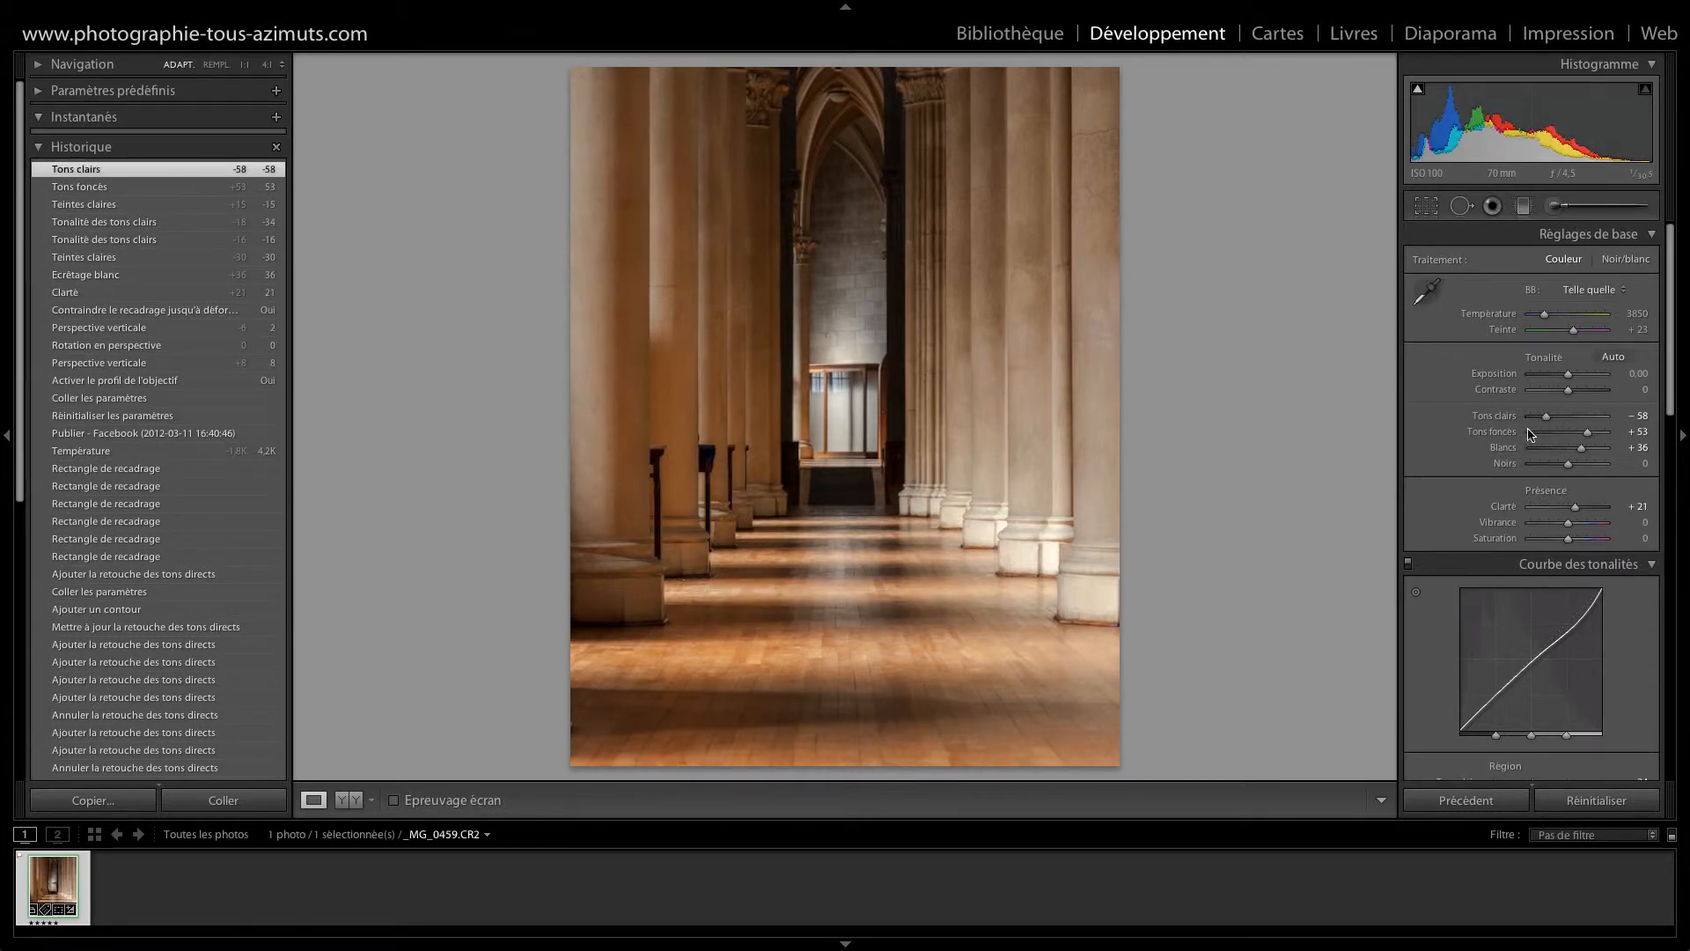
Raise Tons foncés to +66 and briefly check the photo's crop frame
{"action": "left_click_drag", "start_coordinate": [1589, 435], "coordinate": [1593, 435]}
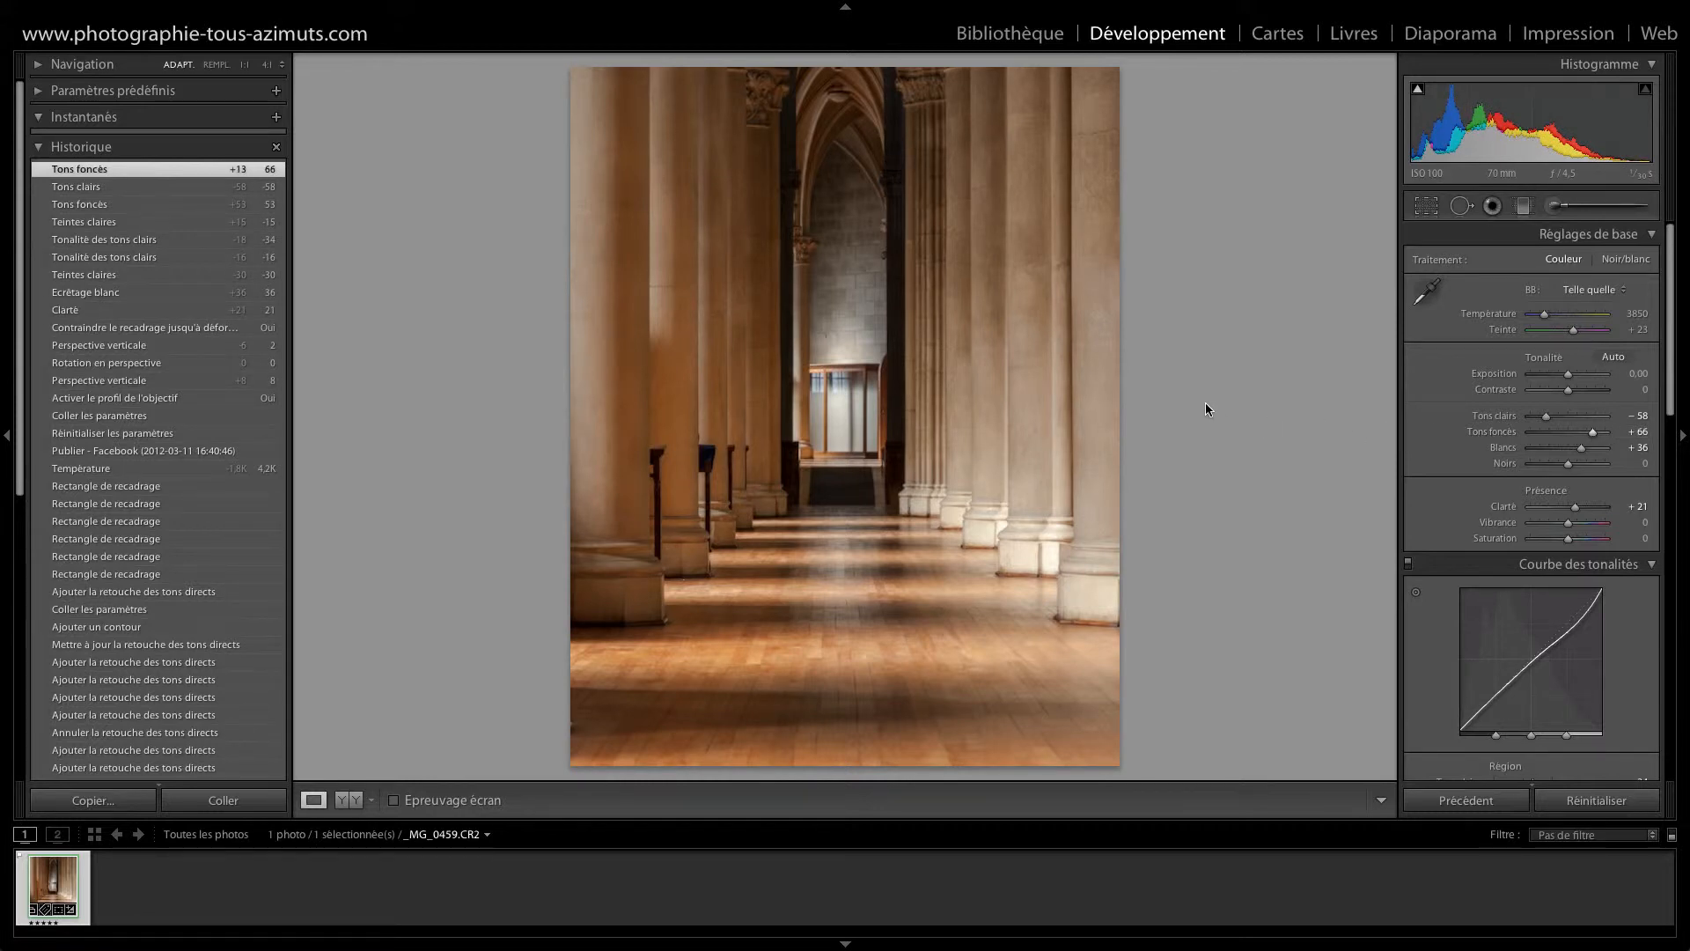
{"action": "left_click", "coordinate": [1425, 206]}
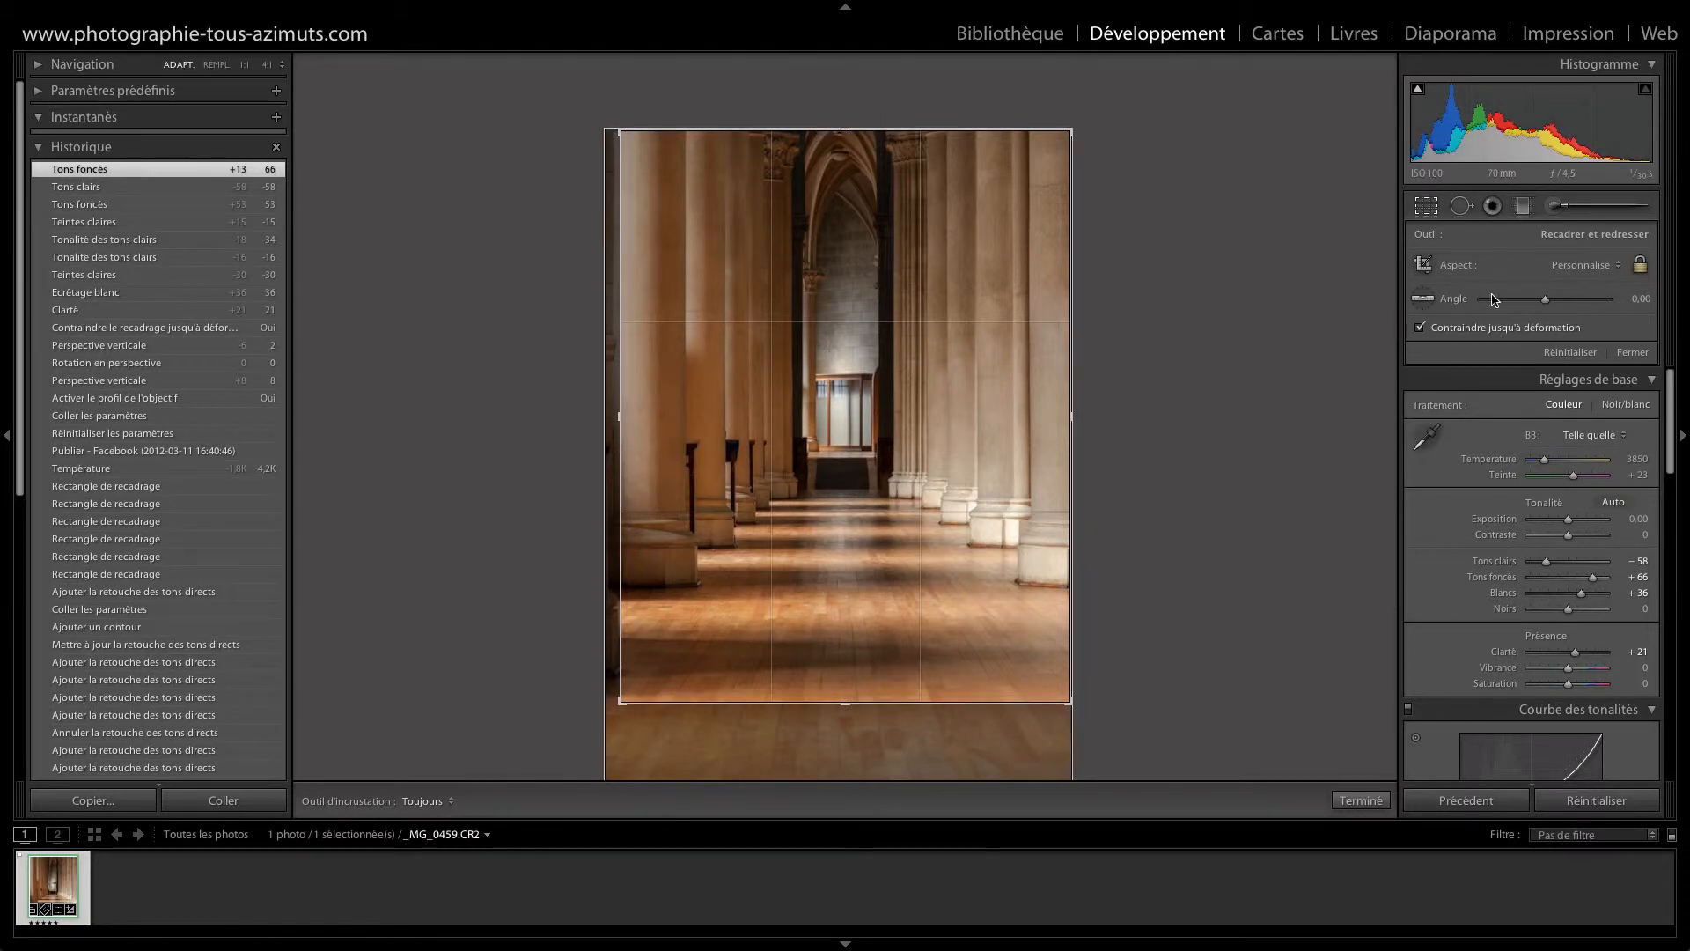
{"action": "left_click", "coordinate": [1428, 206]}
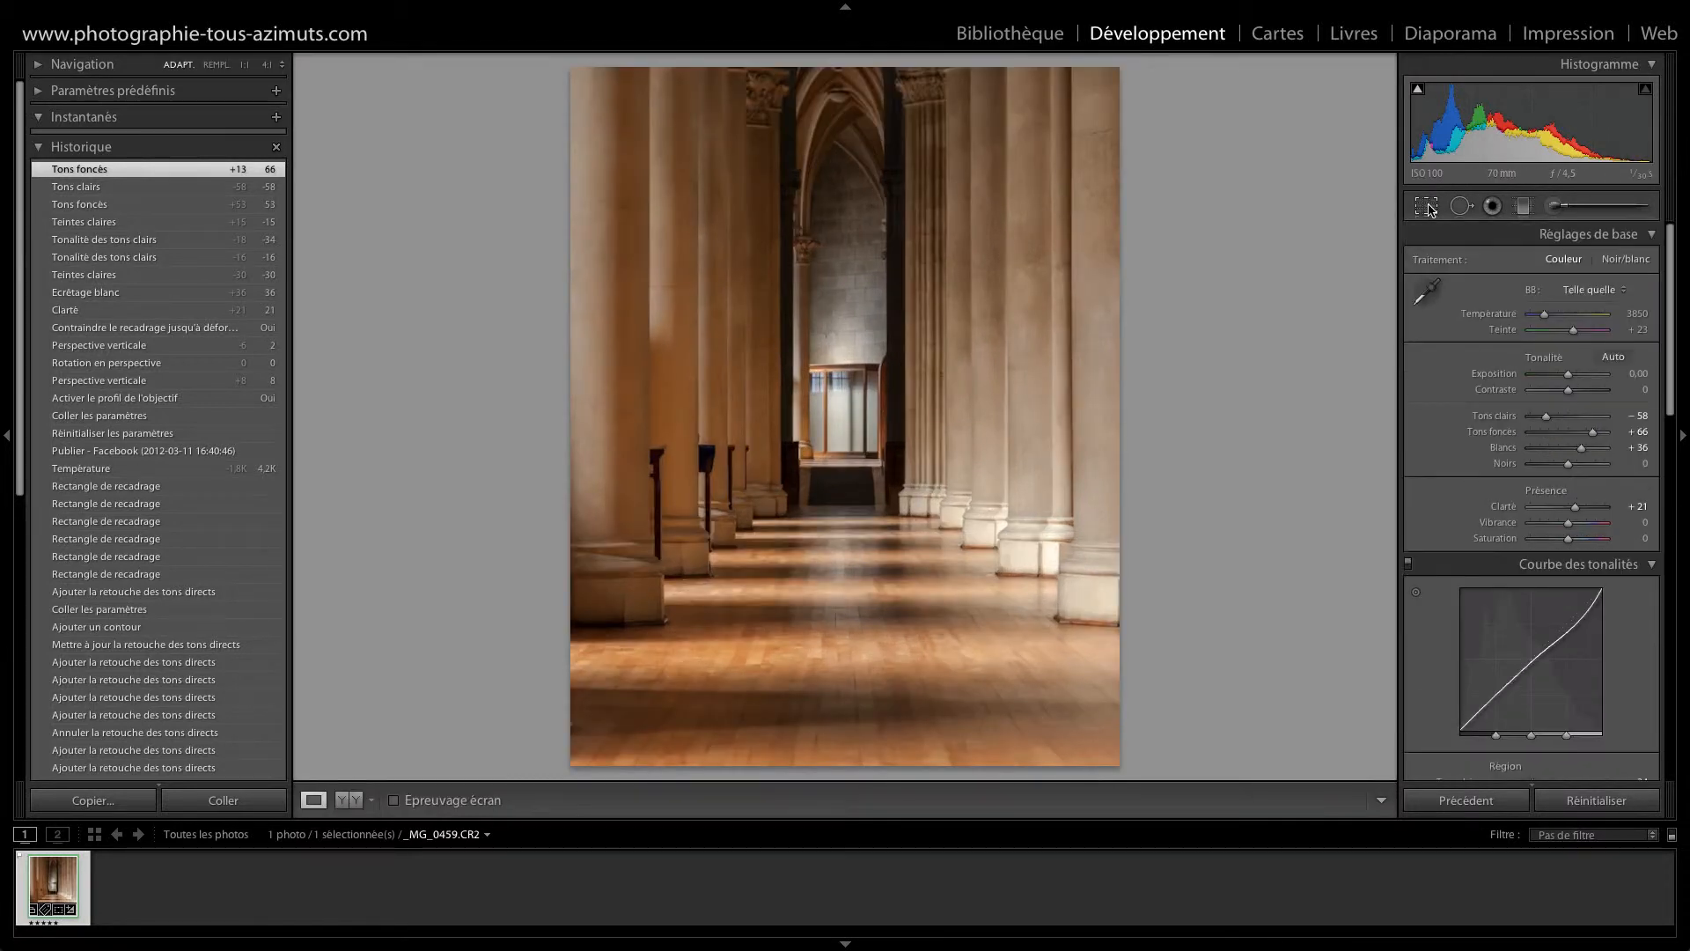
View the photo at 1:1 and set the sharpening Gain to 86, comparing the detail with and without it
{"action": "left_click", "coordinate": [916, 382]}
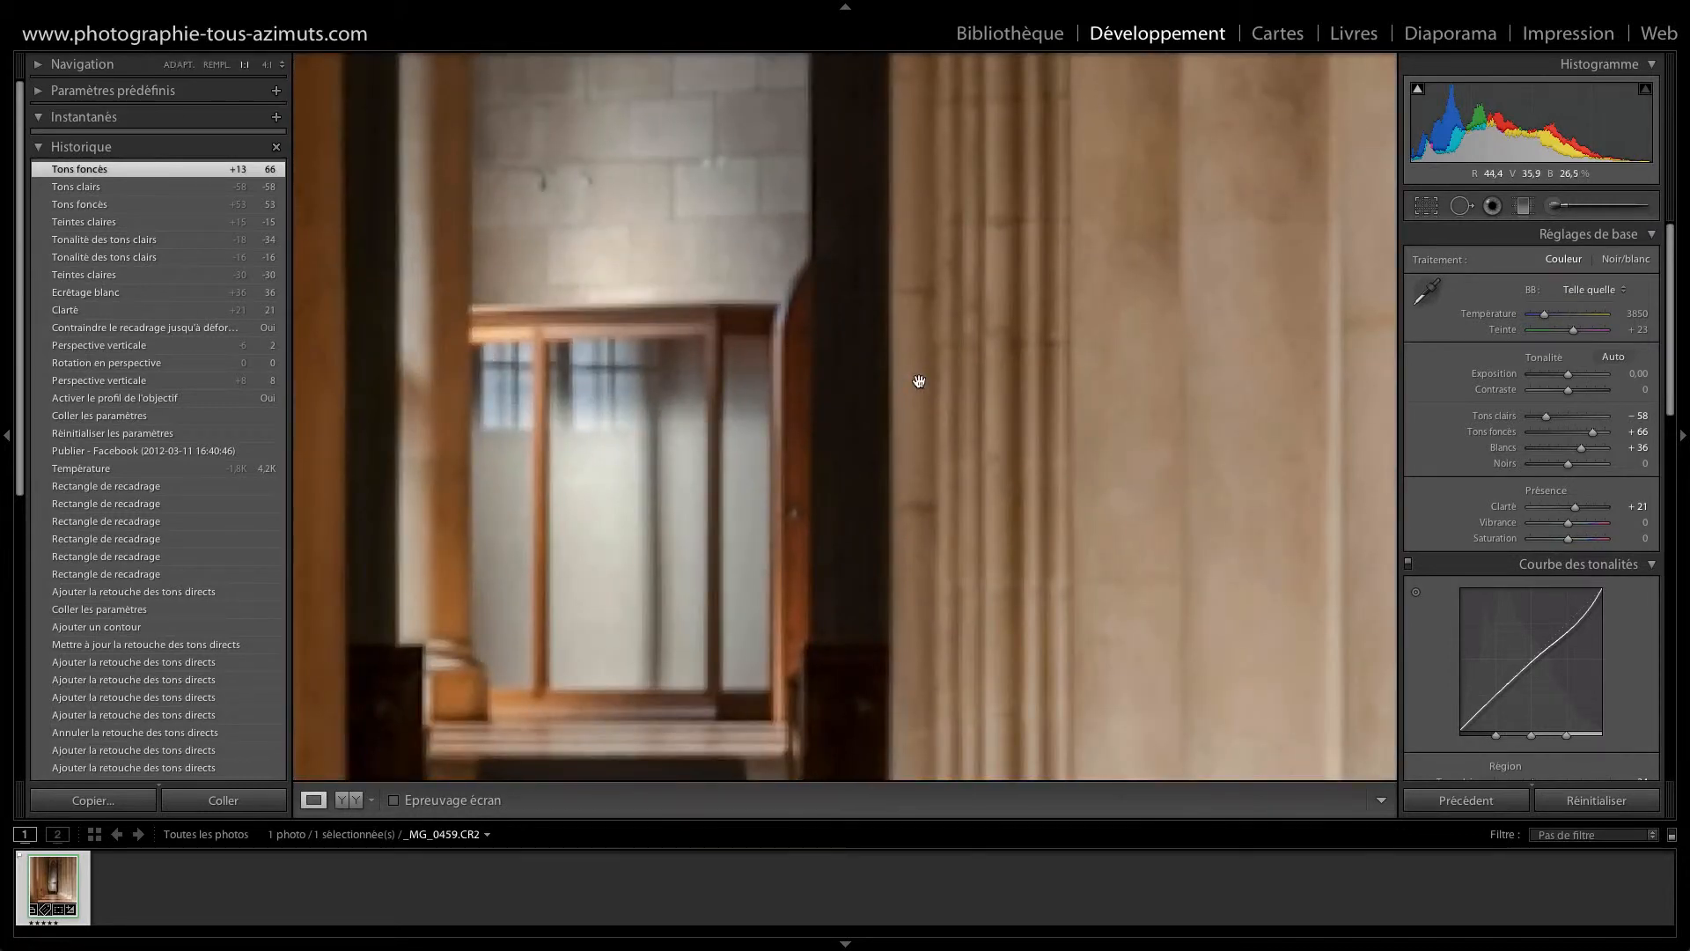
{"action": "scroll", "coordinate": [1528, 504], "scroll_direction": "down", "scroll_amount": 3}
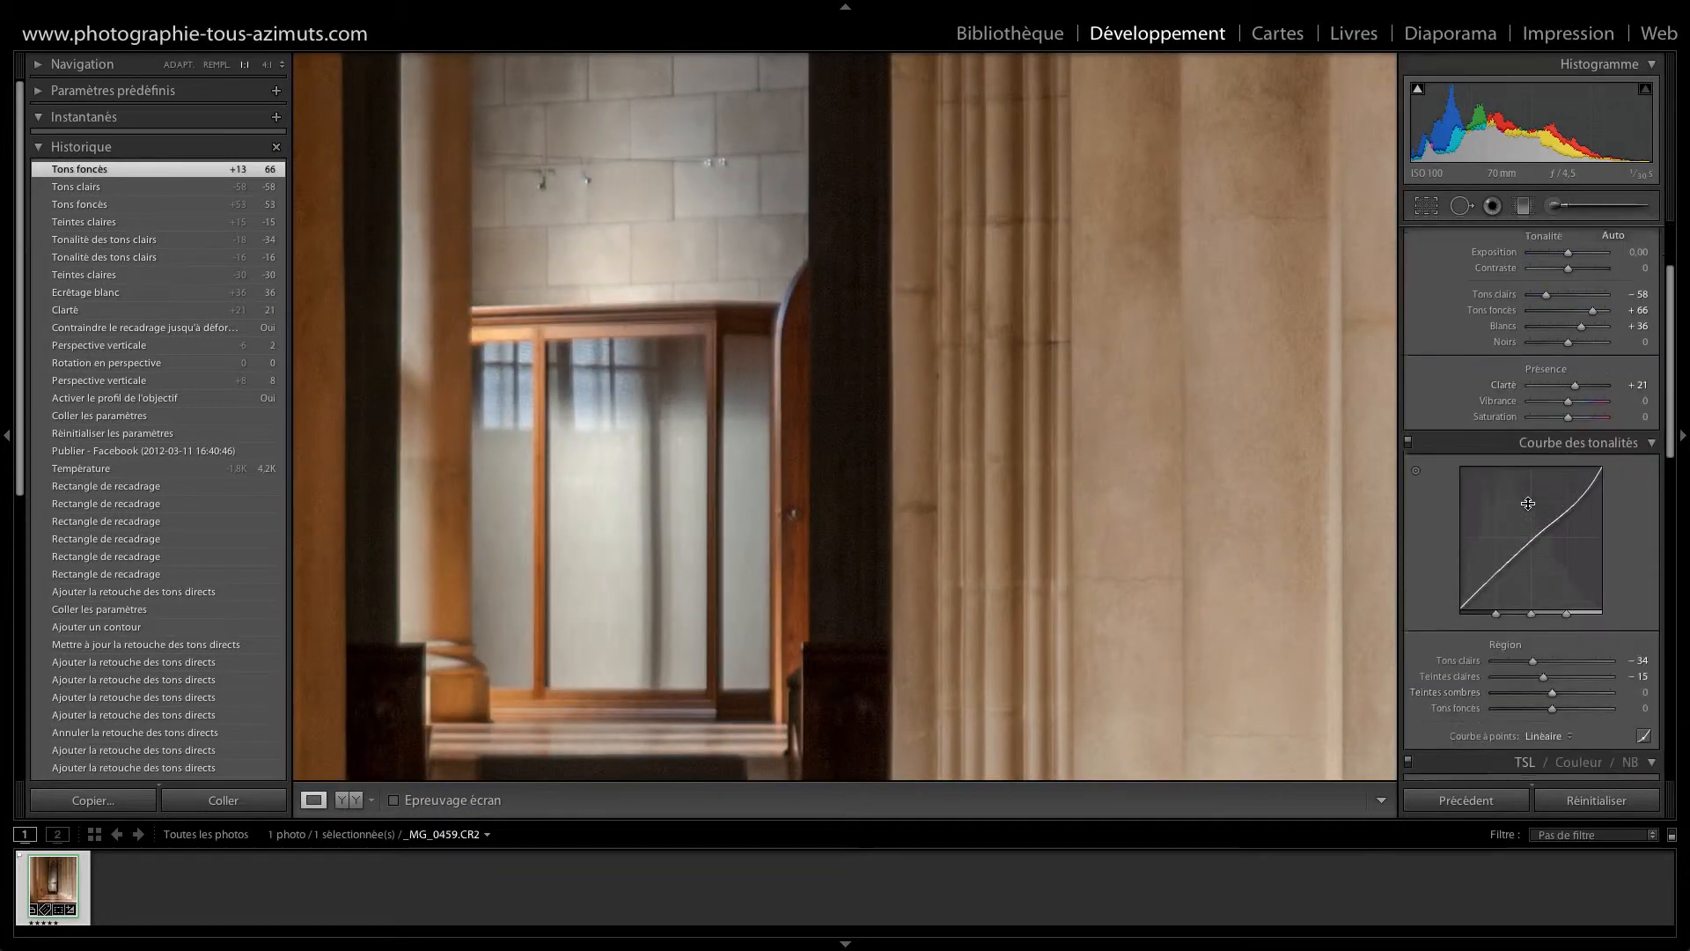
{"action": "scroll", "coordinate": [1527, 503], "scroll_direction": "down", "scroll_amount": 10}
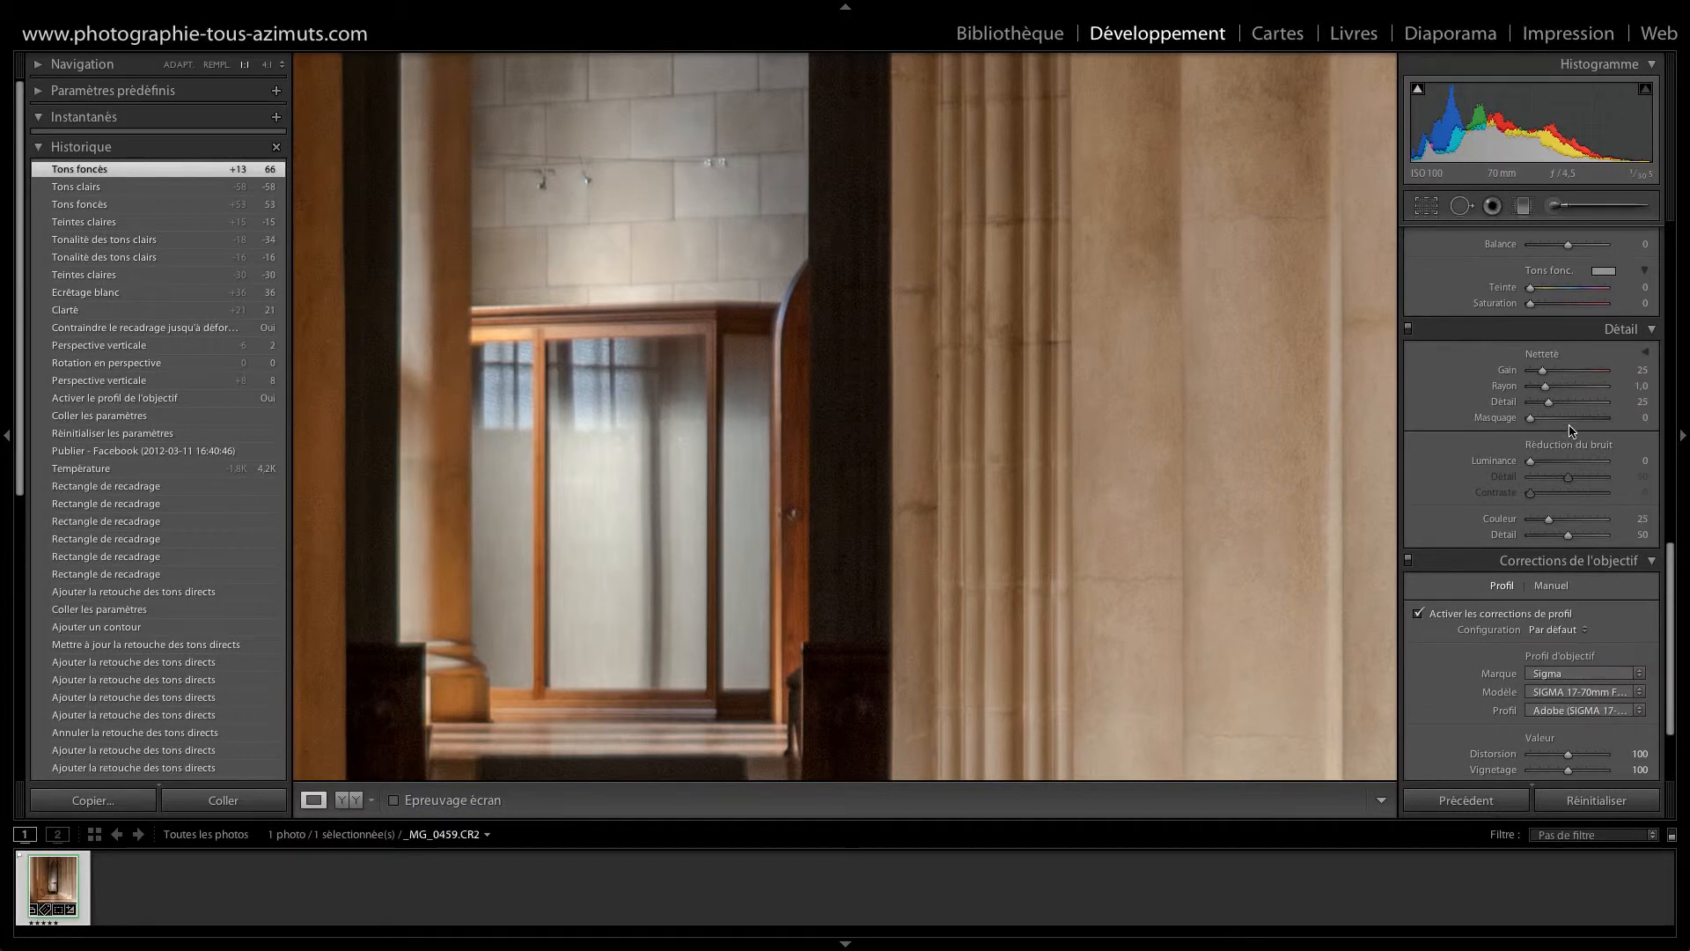
{"action": "left_click_drag", "start_coordinate": [1544, 371], "coordinate": [1571, 375]}
{"action": "left_click_drag", "start_coordinate": [1571, 375], "coordinate": [1576, 376]}
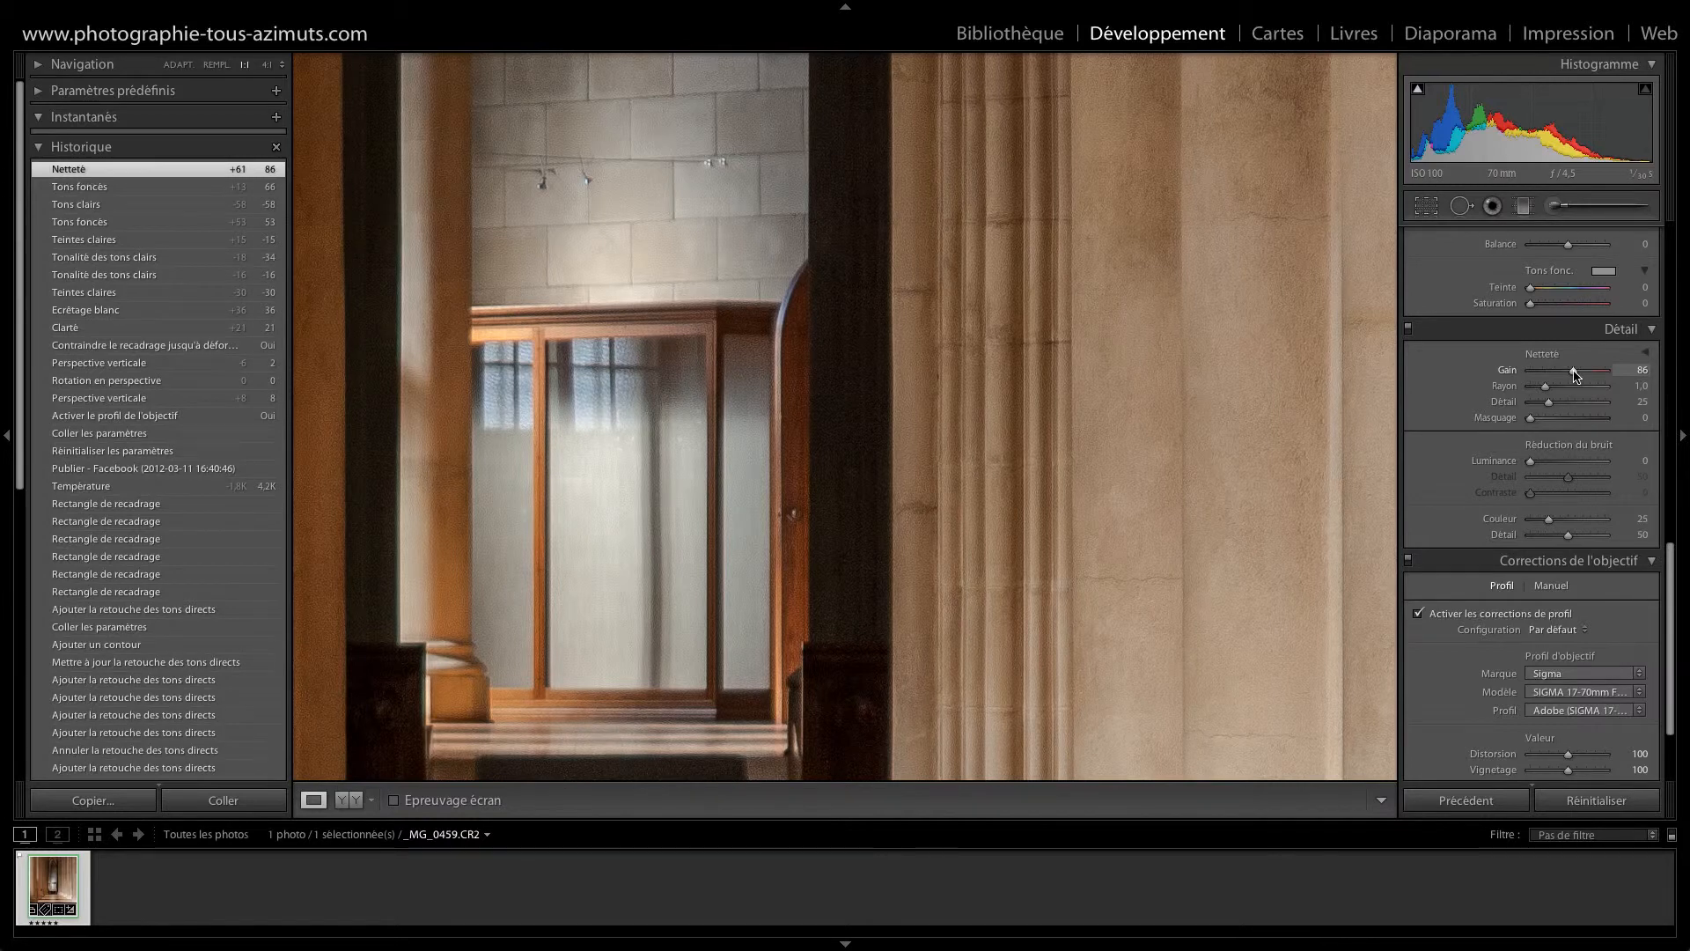
{"action": "key", "text": "ctrl+z"}
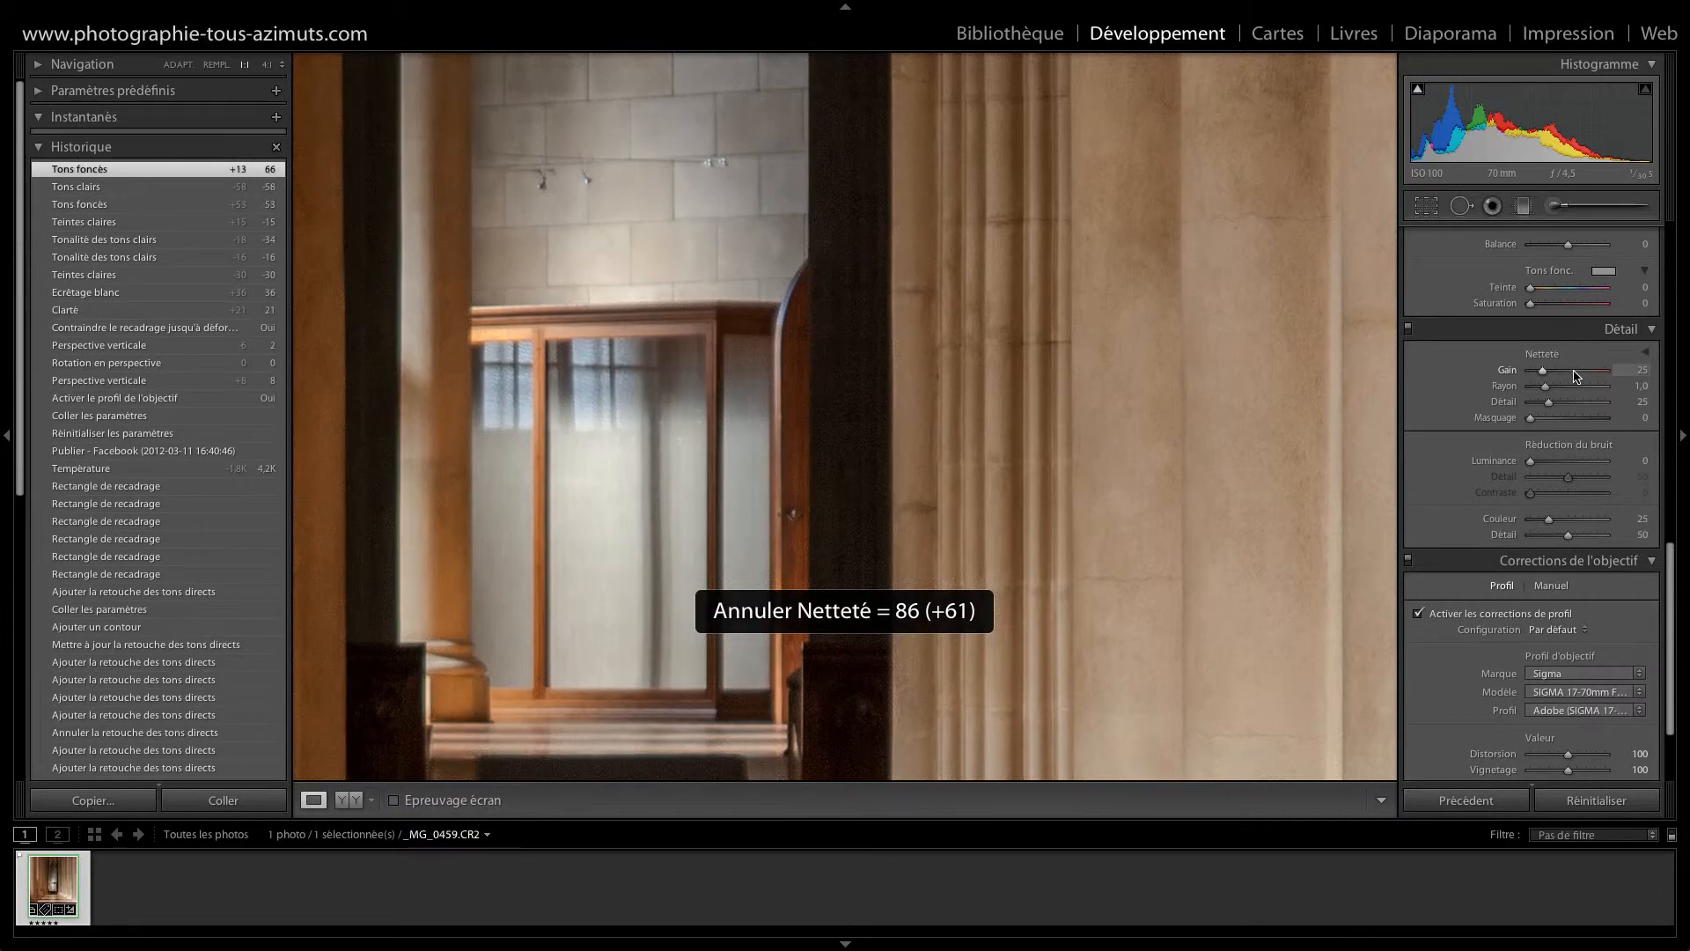
{"action": "key", "text": "shift"}
{"action": "key", "text": "ctrl+shift+z"}
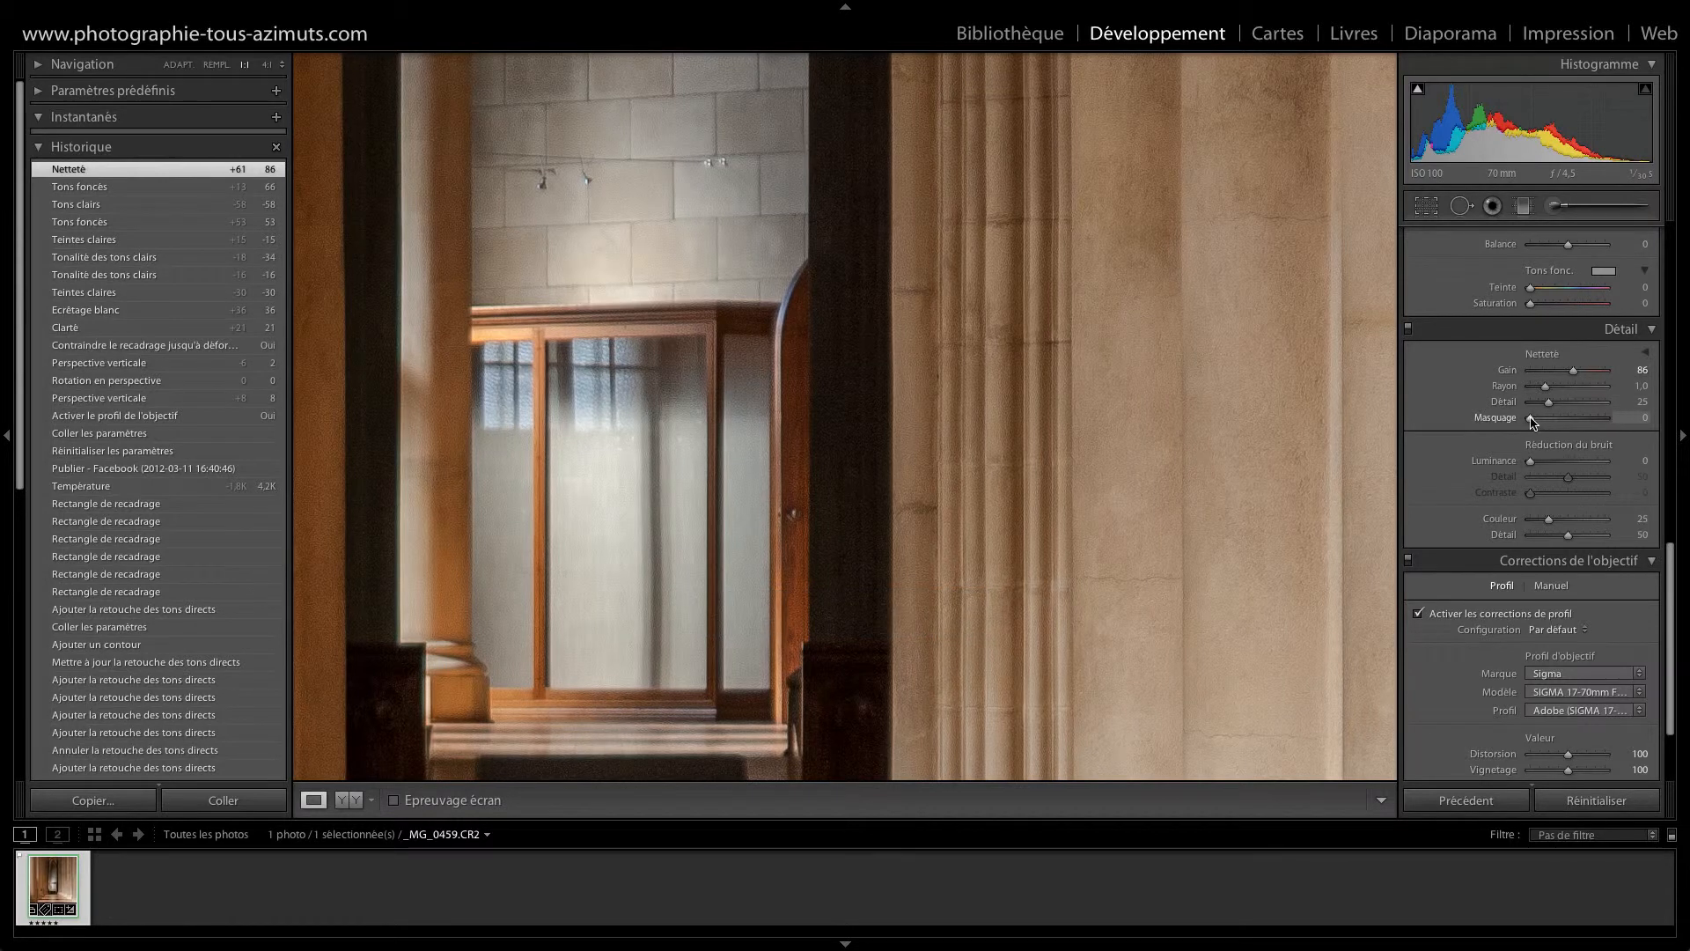
Set the sharpening Masquage to 65 using the black-and-white mask preview, limiting sharpening to the contours
{"action": "left_click_drag", "start_coordinate": [1531, 422], "coordinate": [1556, 423]}
{"action": "key", "text": "alt"}
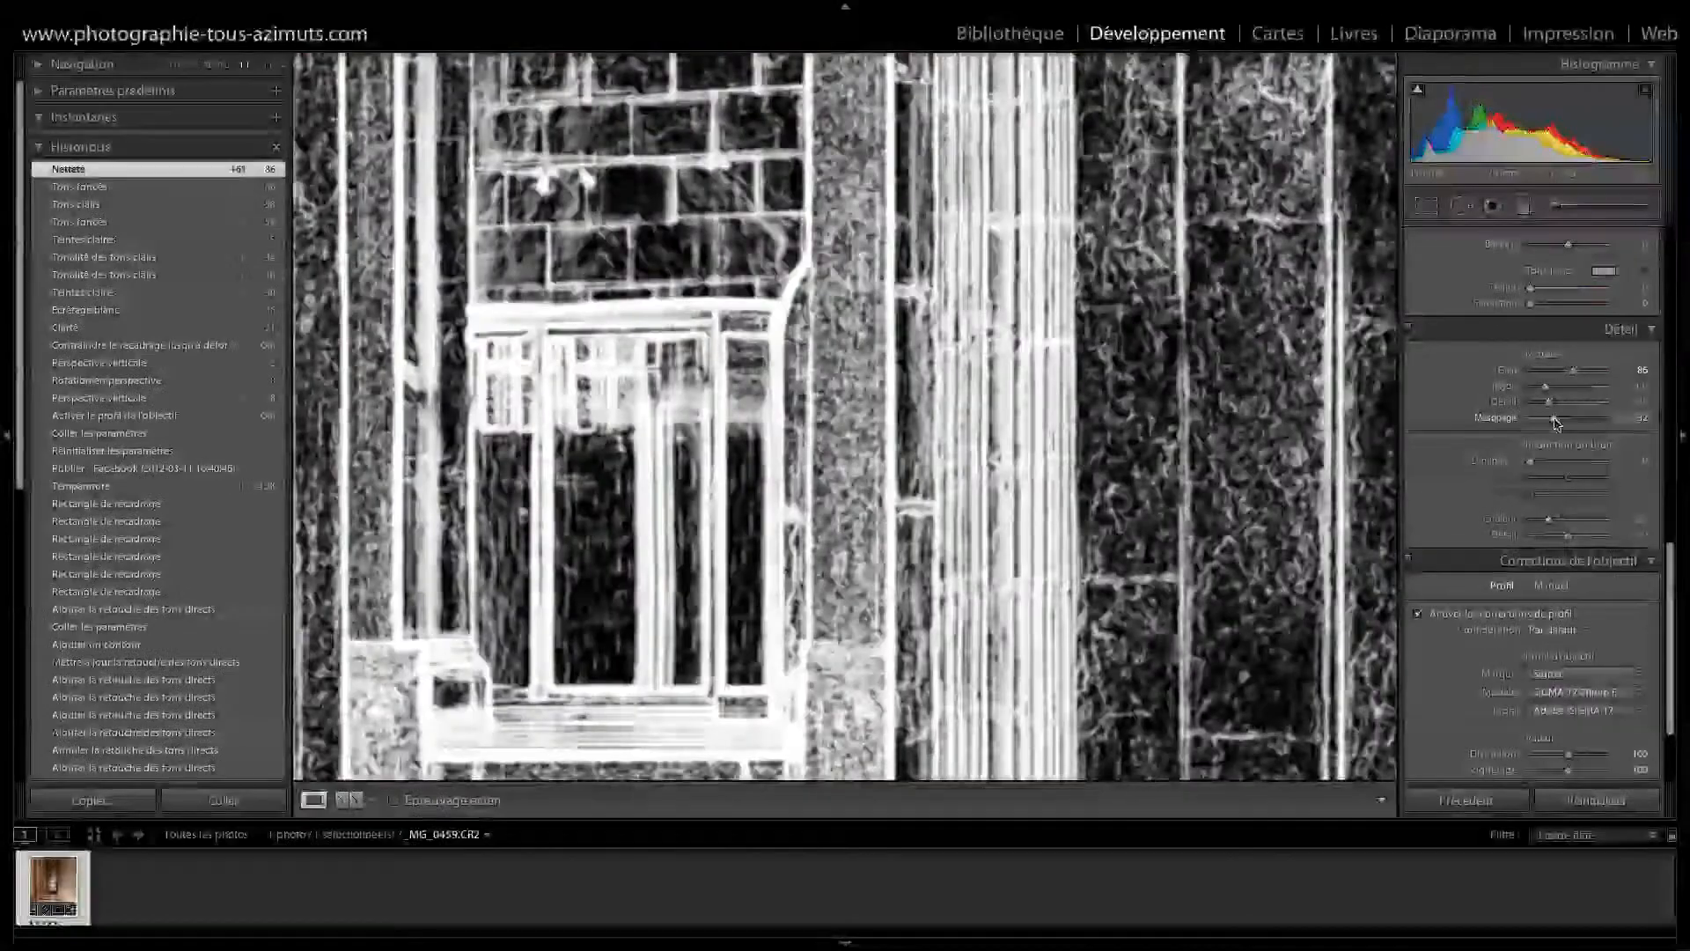
{"action": "left_click_drag", "start_coordinate": [1556, 424], "coordinate": [1576, 423]}
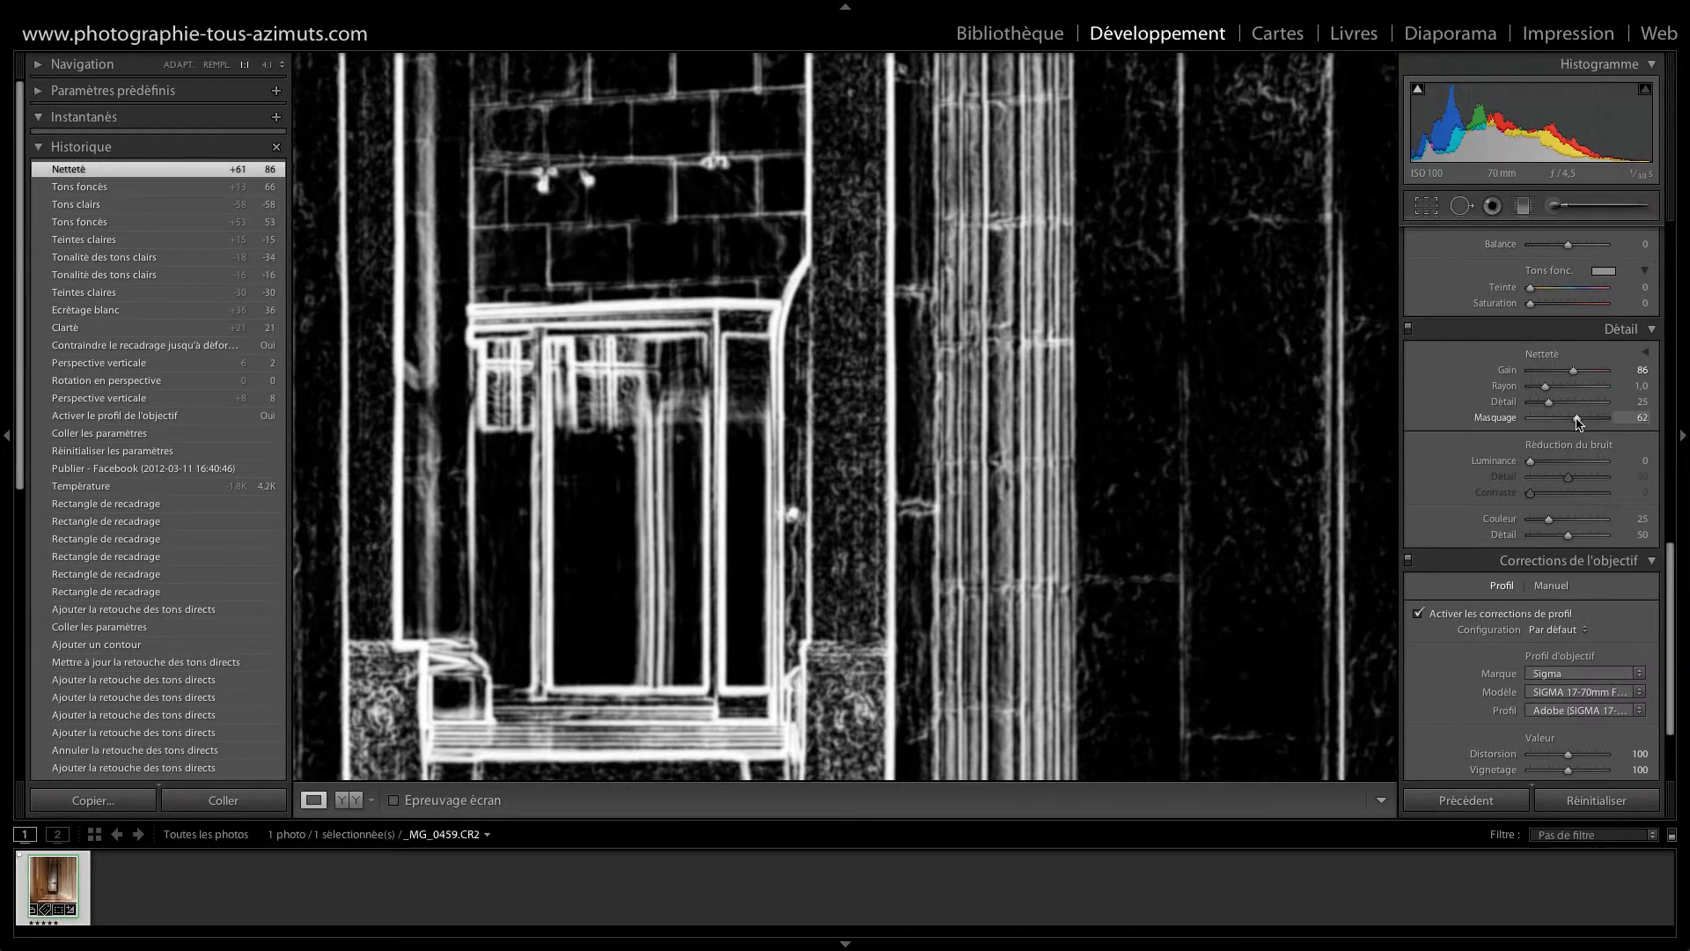
{"action": "left_click_drag", "start_coordinate": [1577, 424], "coordinate": [1576, 424]}
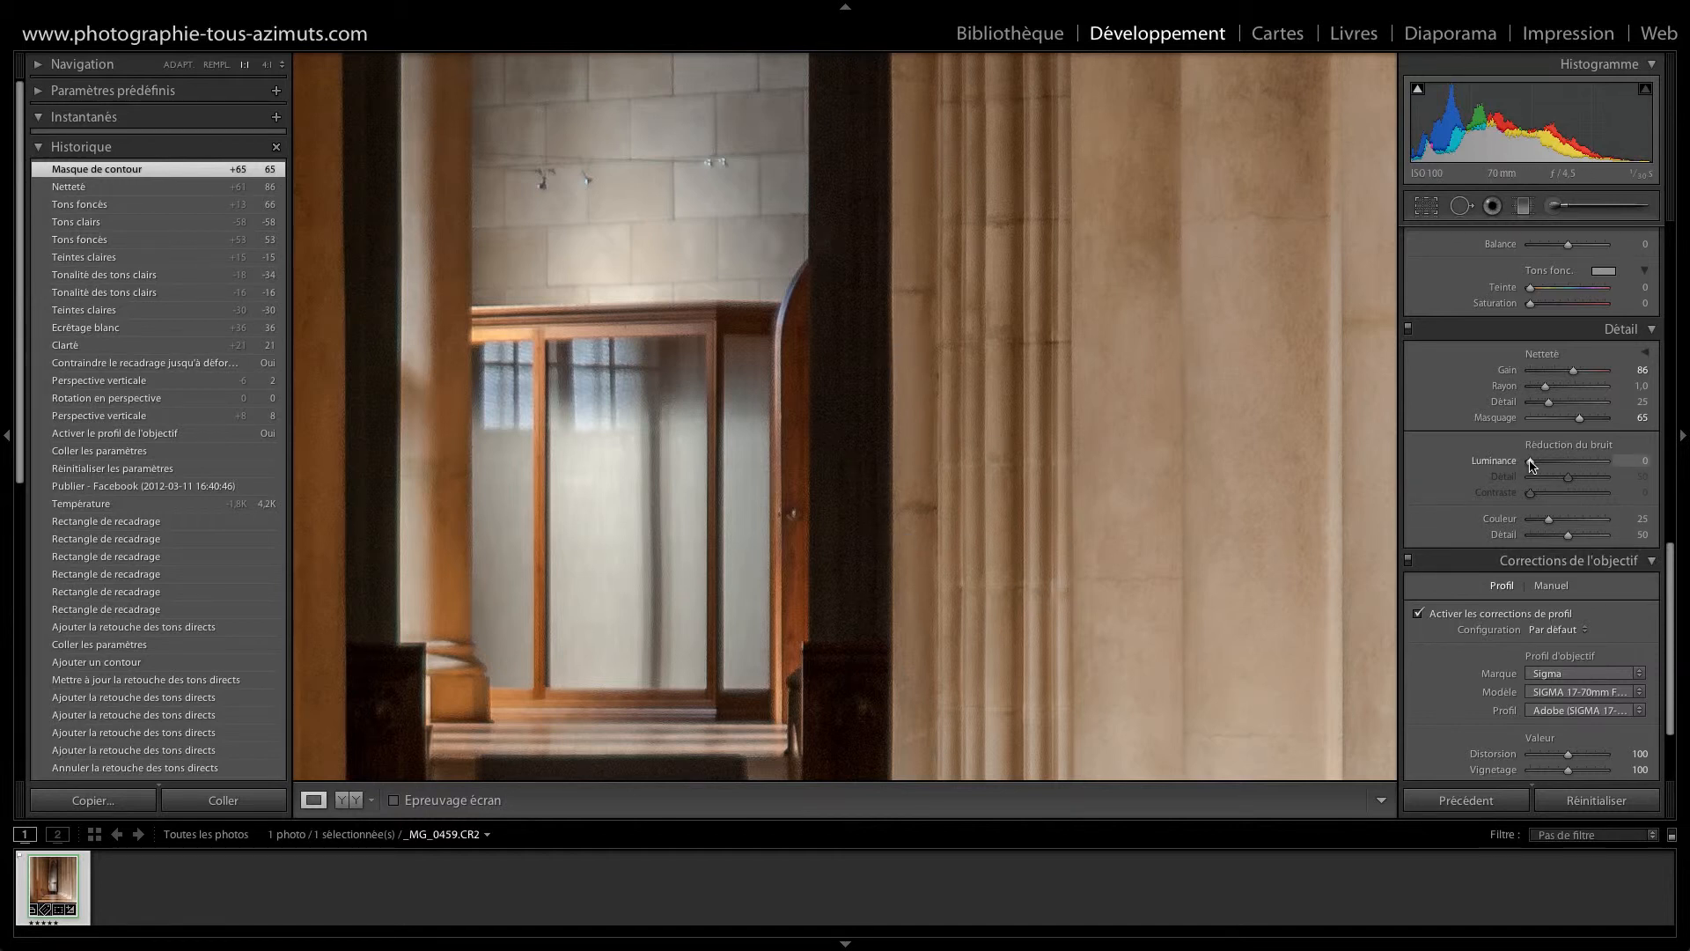
Set Luminance noise reduction to 19 and the sharpening Gain to 106, and return to the full-photo view
{"action": "left_click_drag", "start_coordinate": [1531, 464], "coordinate": [1546, 467]}
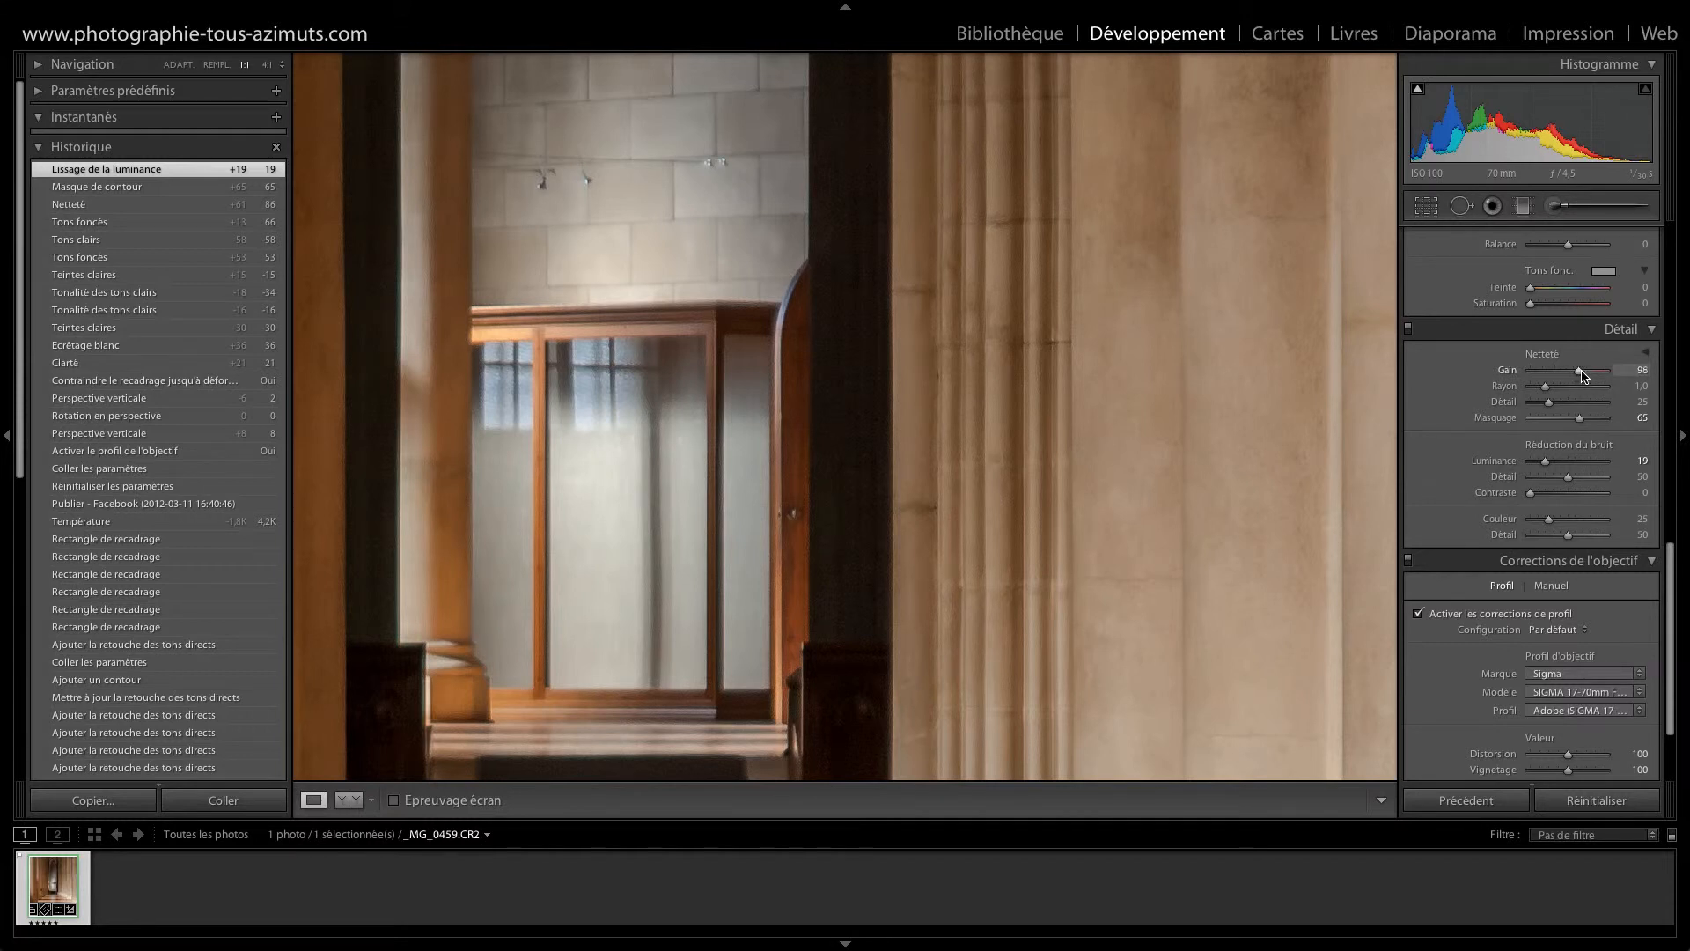
{"action": "left_click_drag", "start_coordinate": [1576, 374], "coordinate": [1585, 374]}
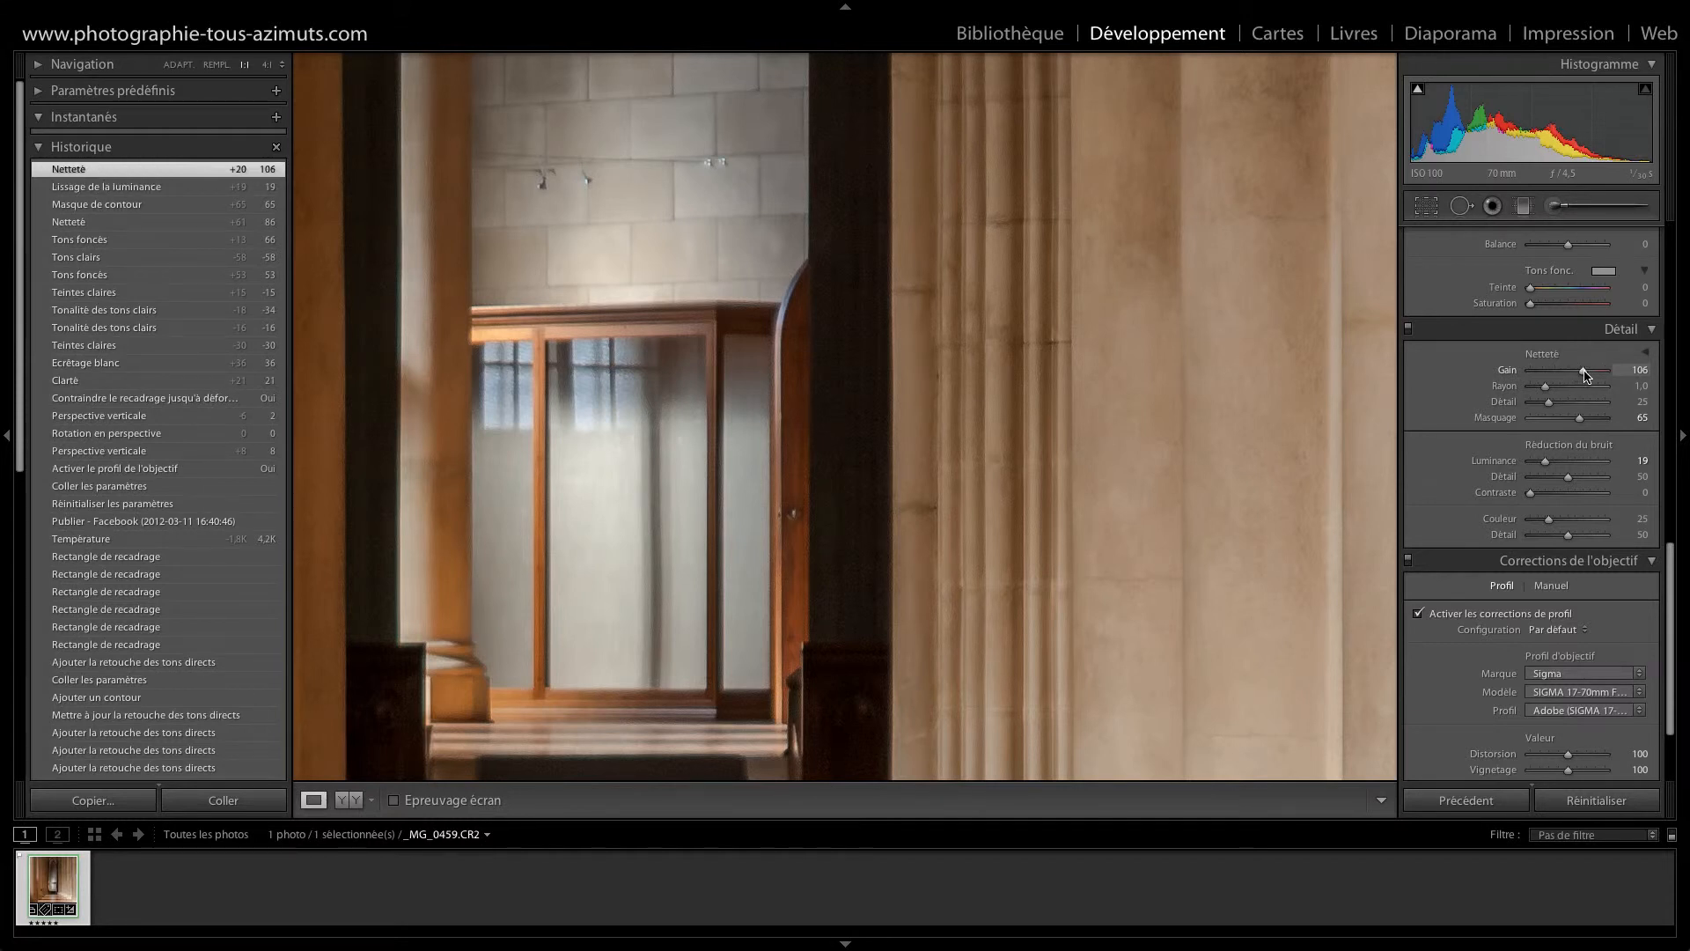
{"action": "left_click", "coordinate": [1081, 397]}
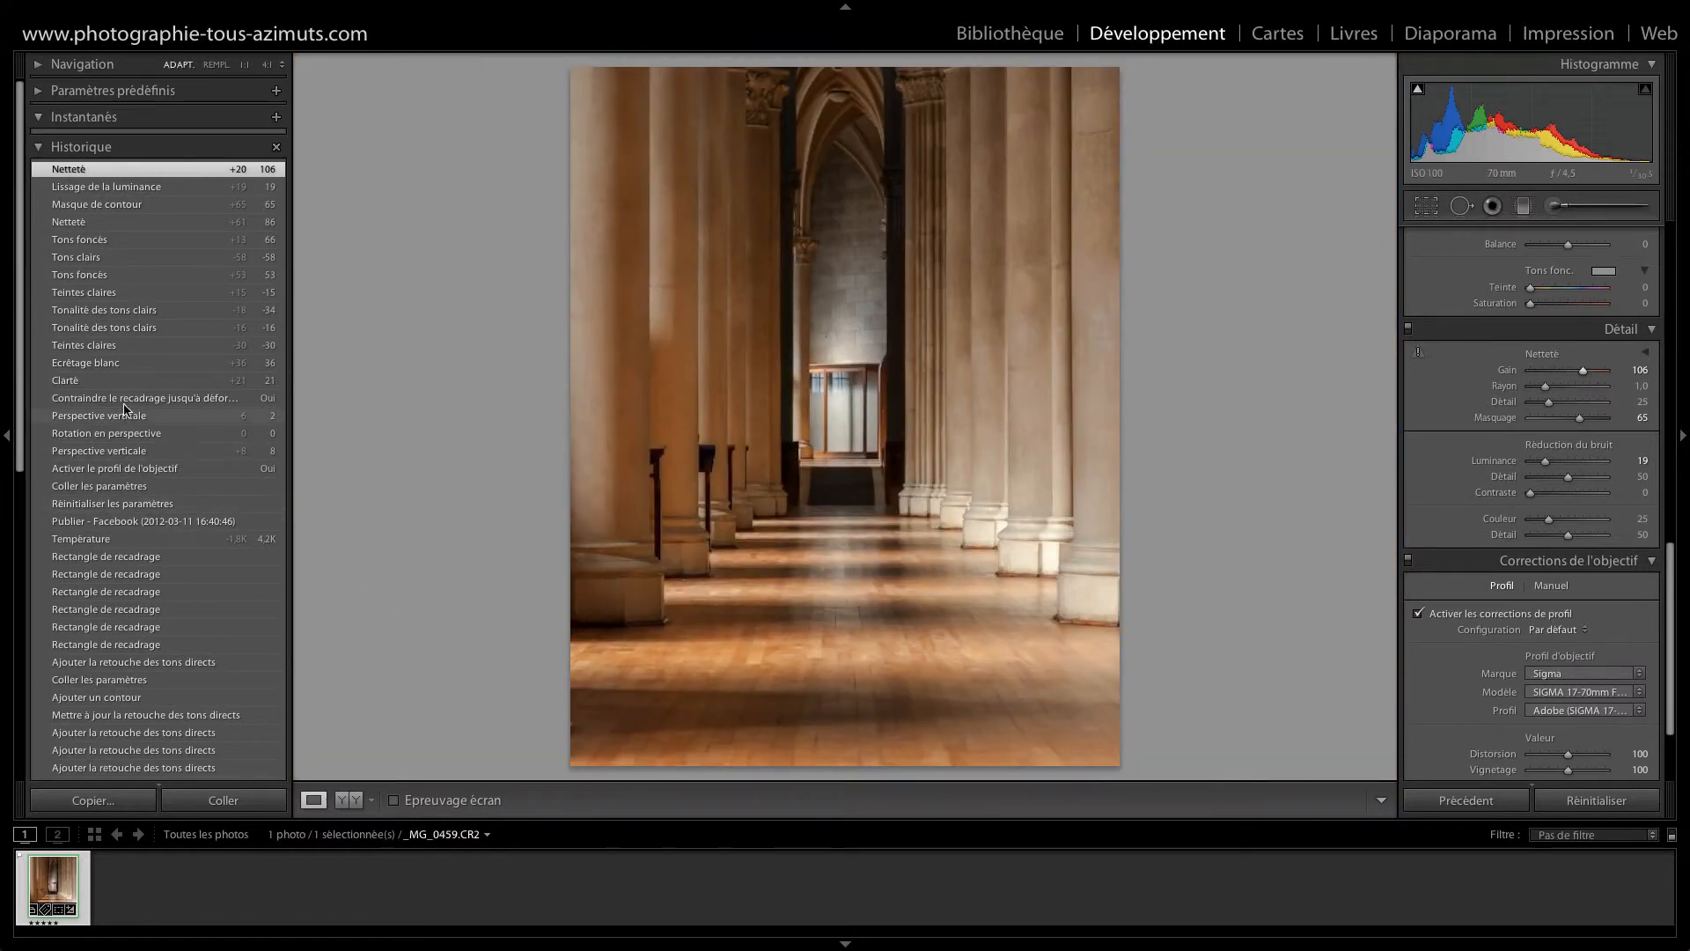
Compare the Publier - Facebook history state and its basic settings with the latest Netteté state, ending on the latter
{"action": "left_click", "coordinate": [103, 525]}
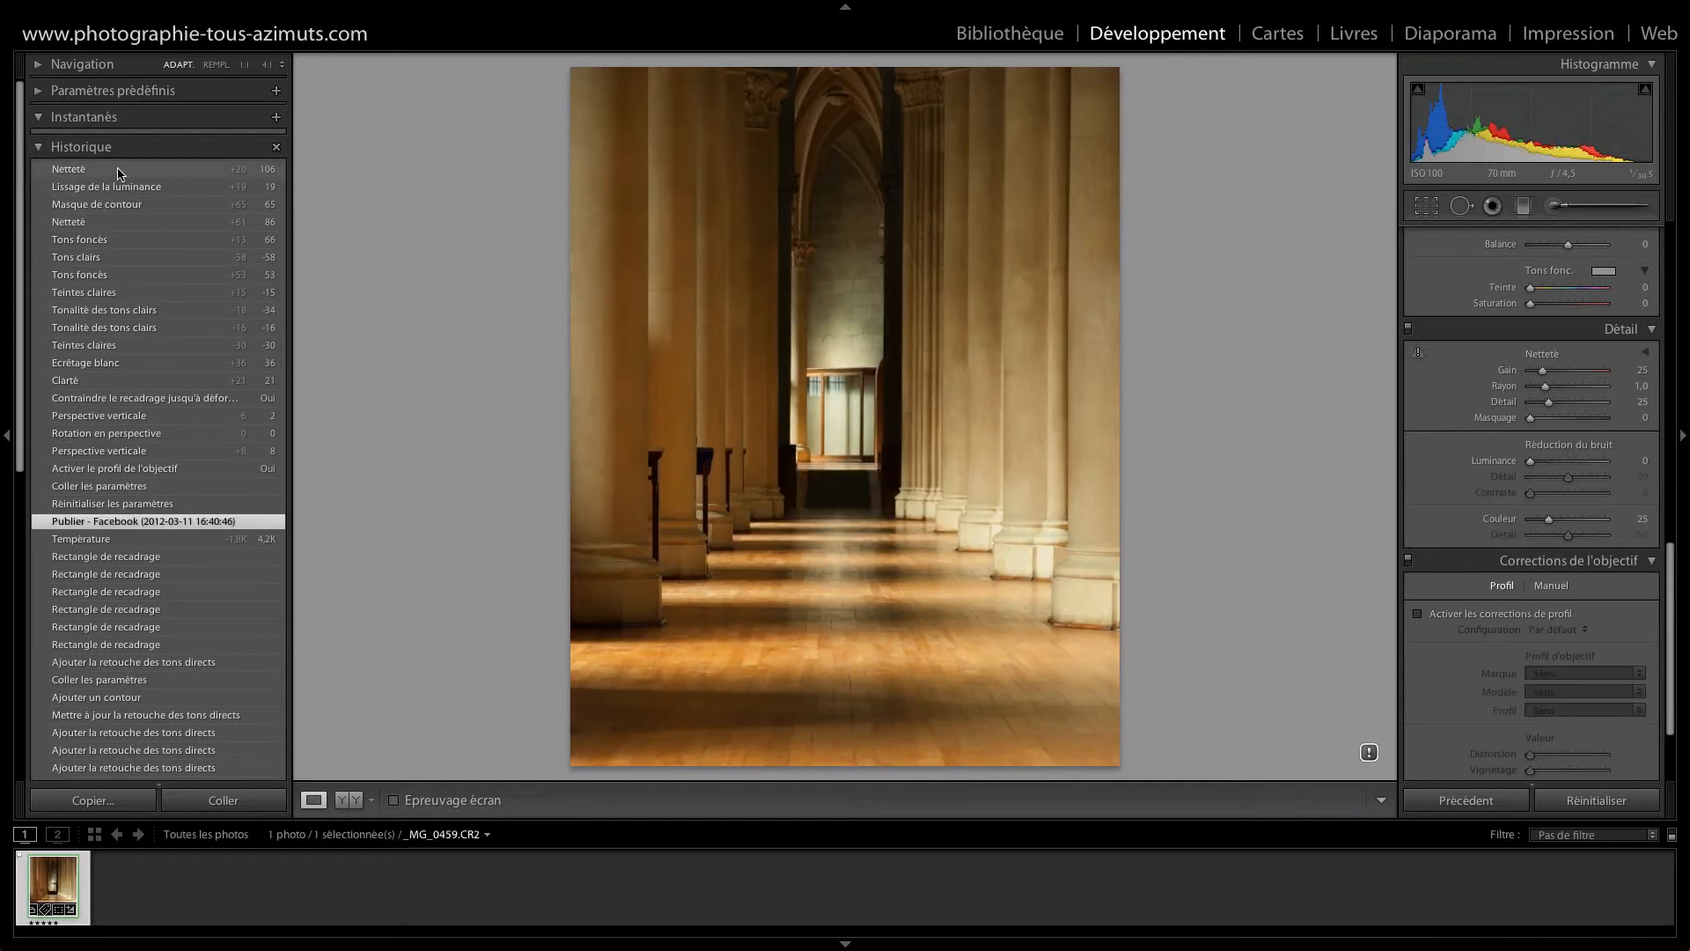
{"action": "left_click", "coordinate": [121, 170]}
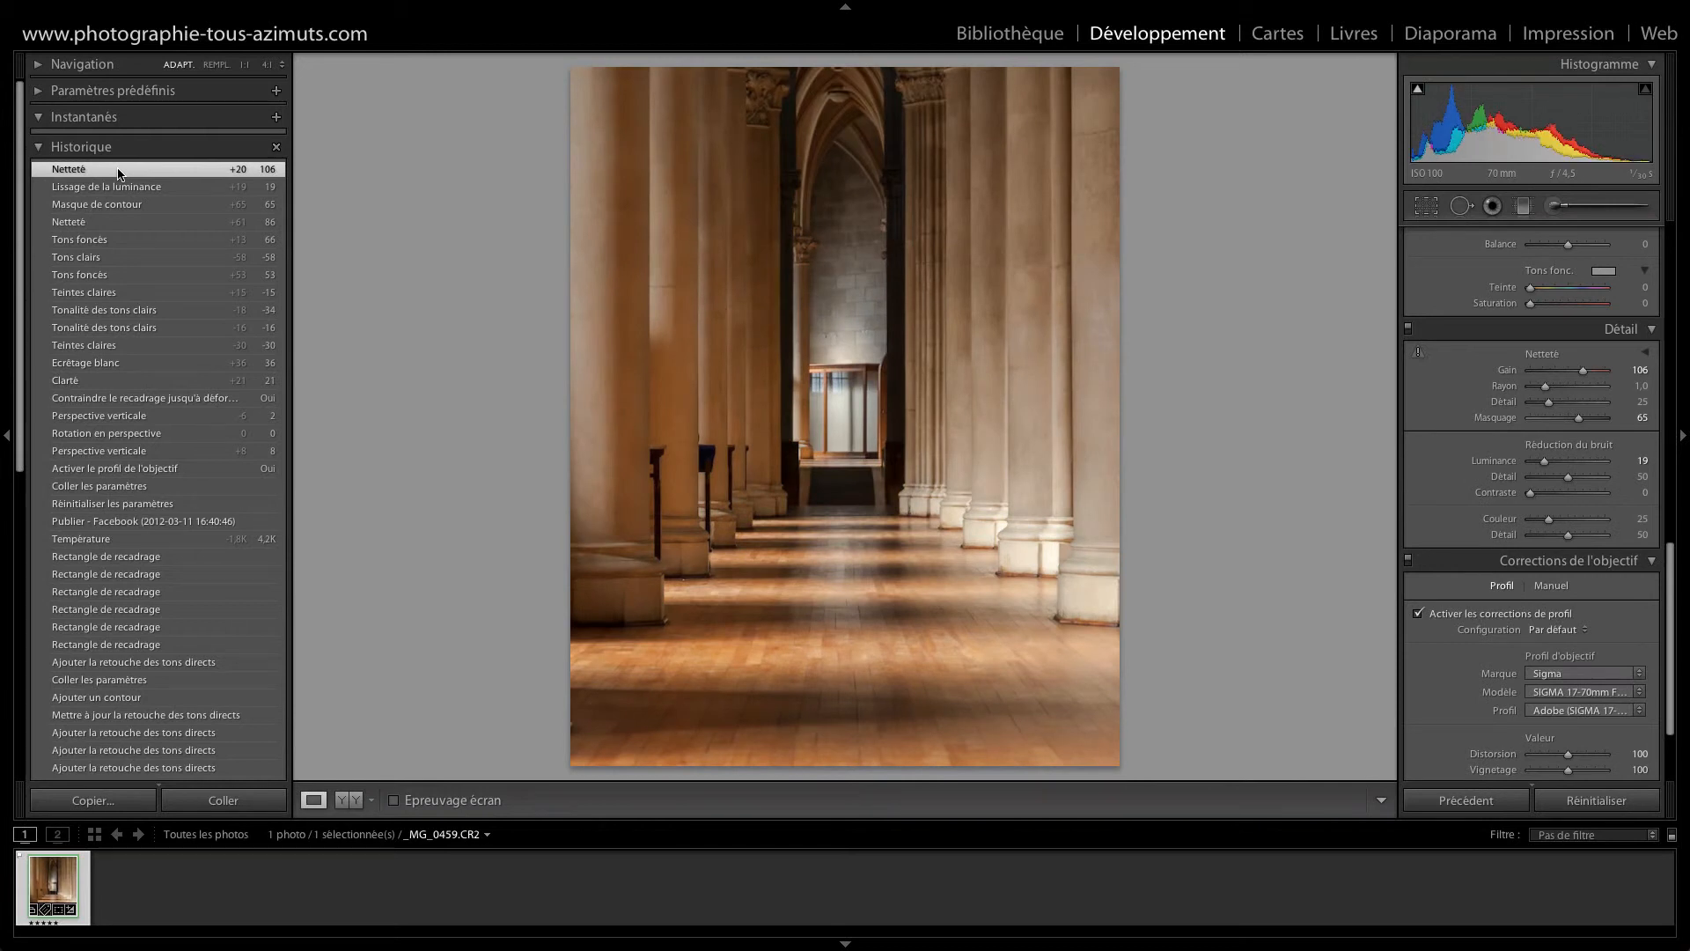
{"action": "scroll", "coordinate": [1558, 295], "scroll_direction": "up", "scroll_amount": 15}
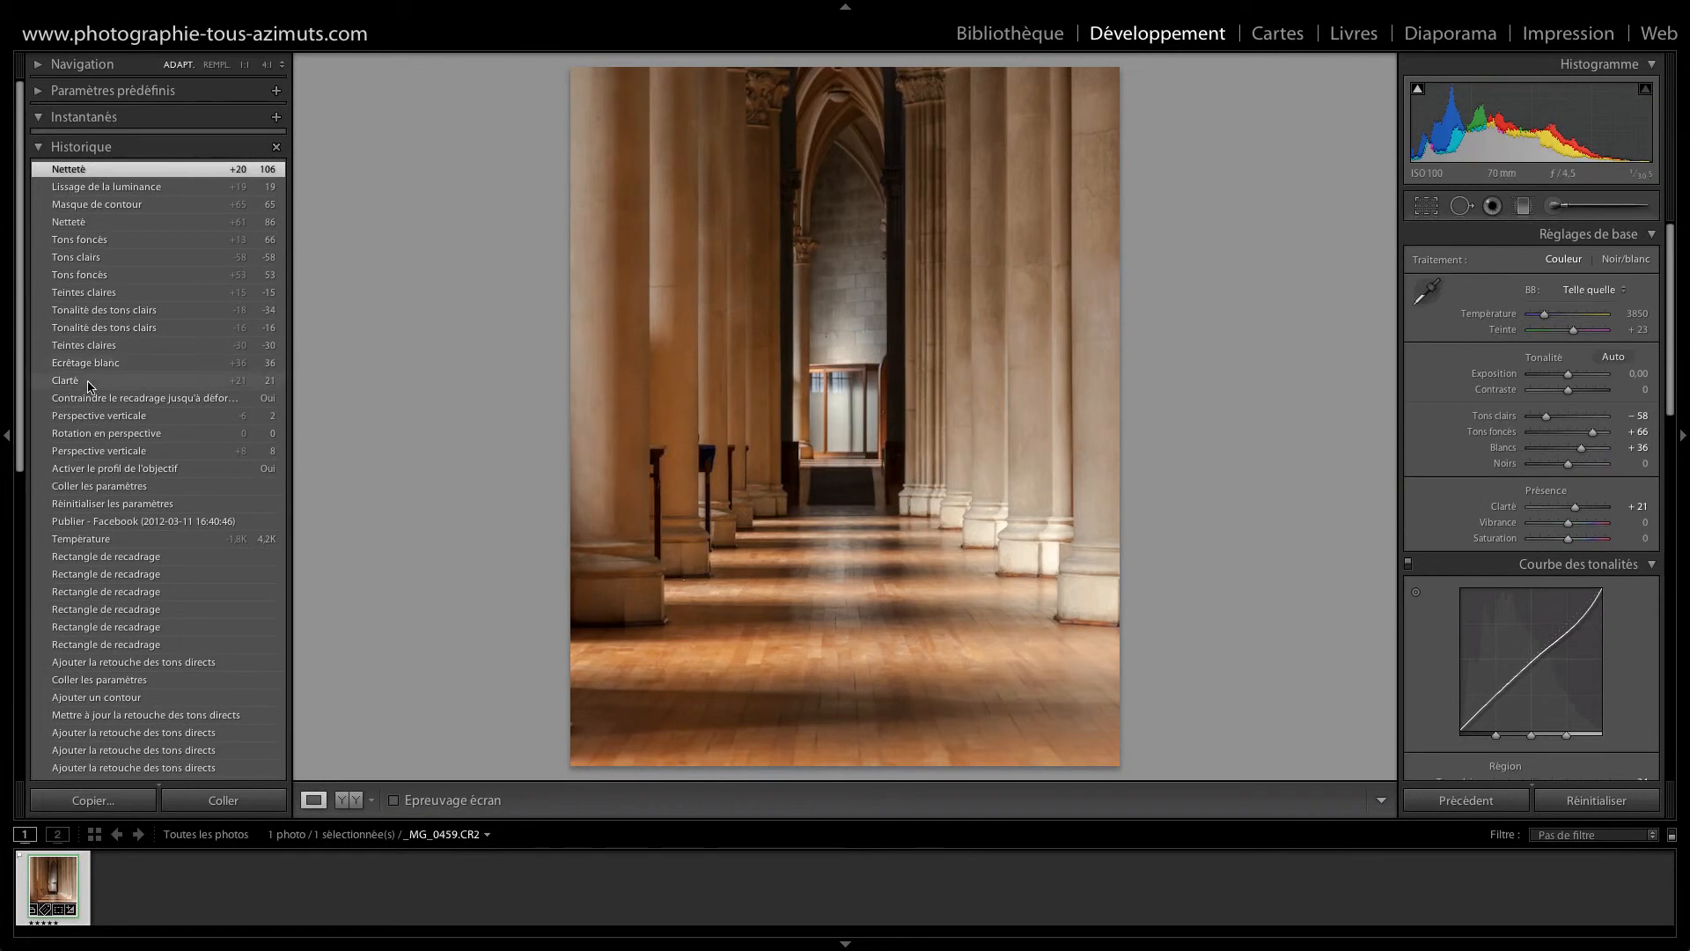
{"action": "left_click", "coordinate": [154, 525]}
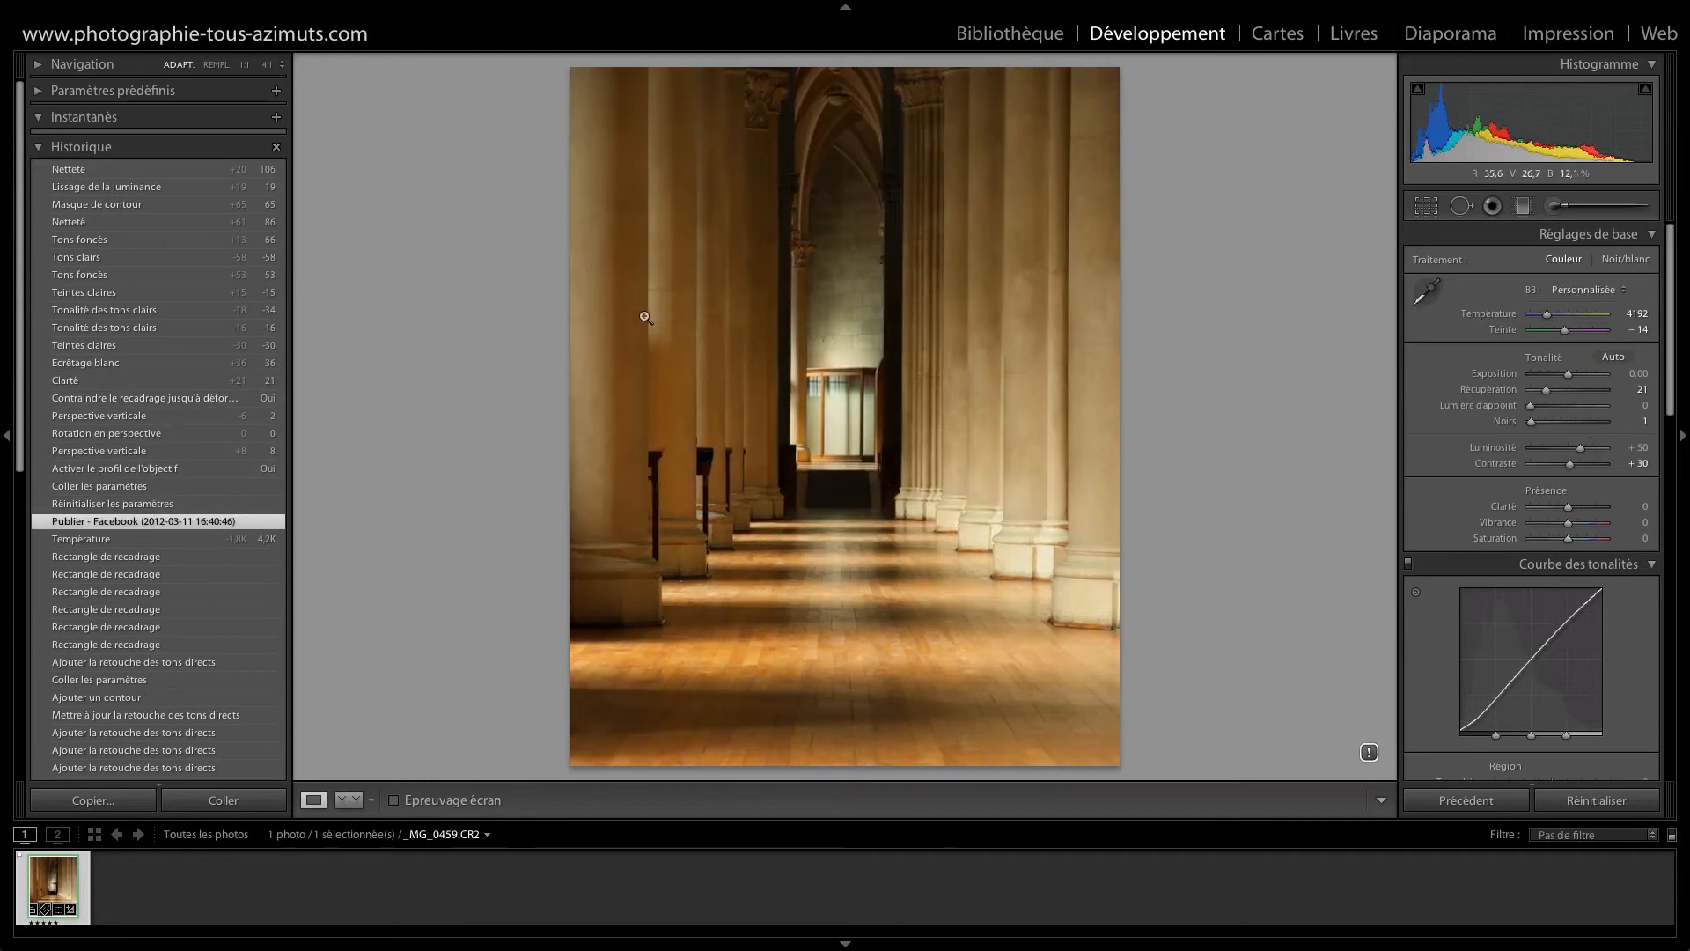
{"action": "left_click", "coordinate": [172, 169]}
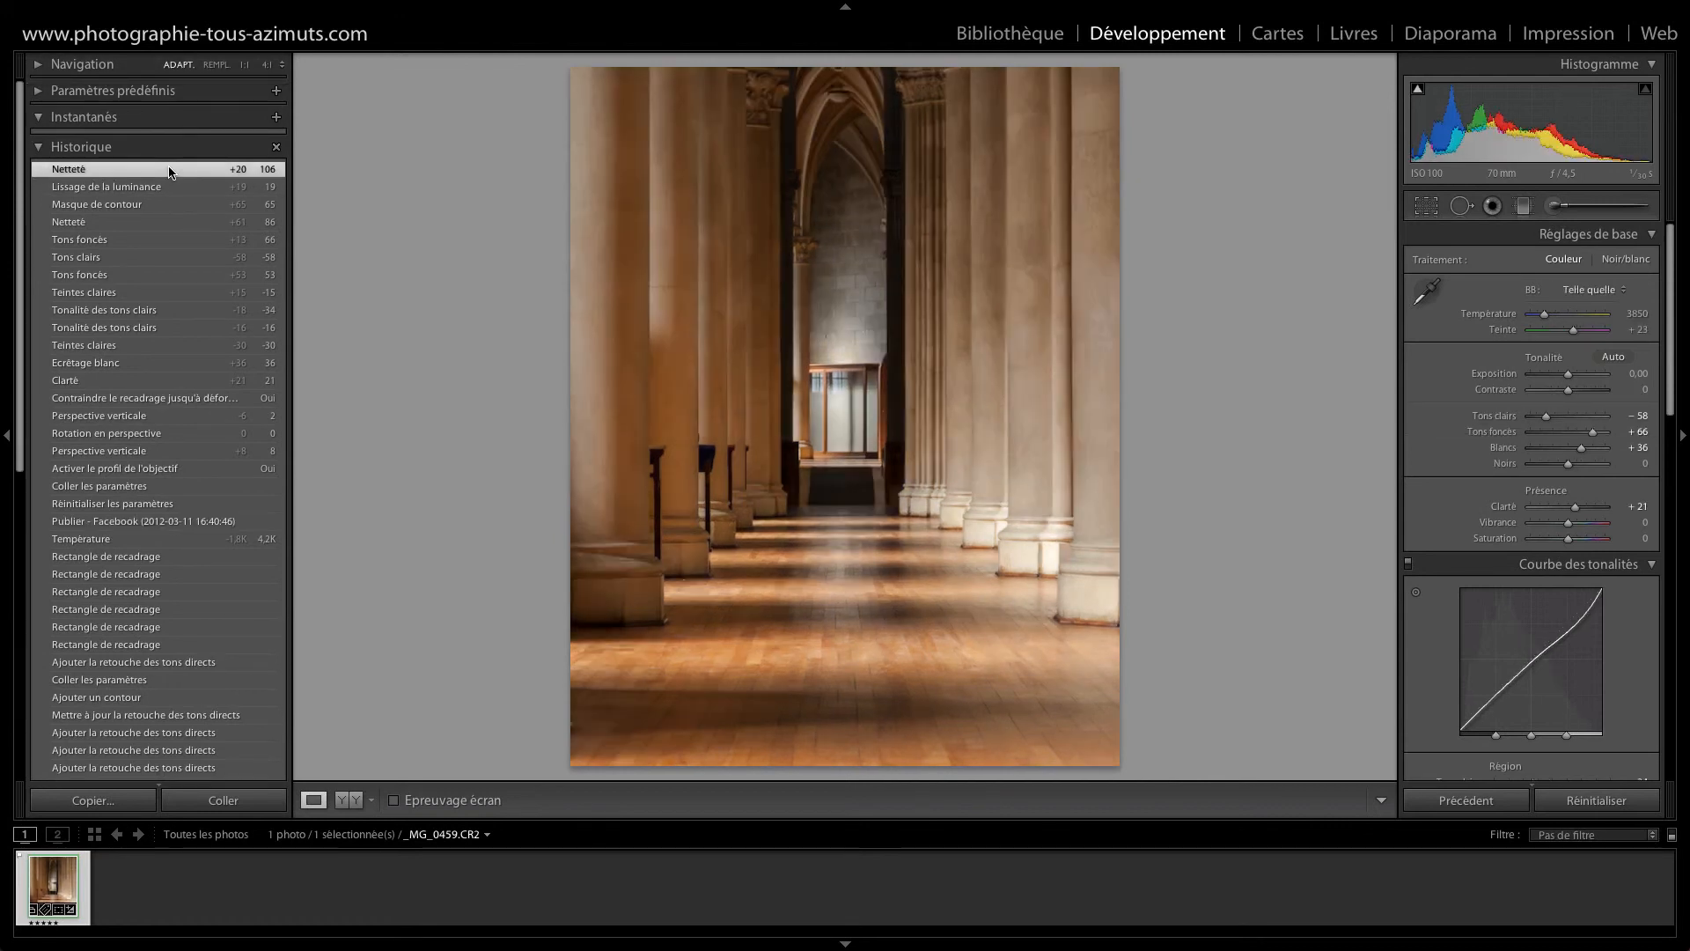